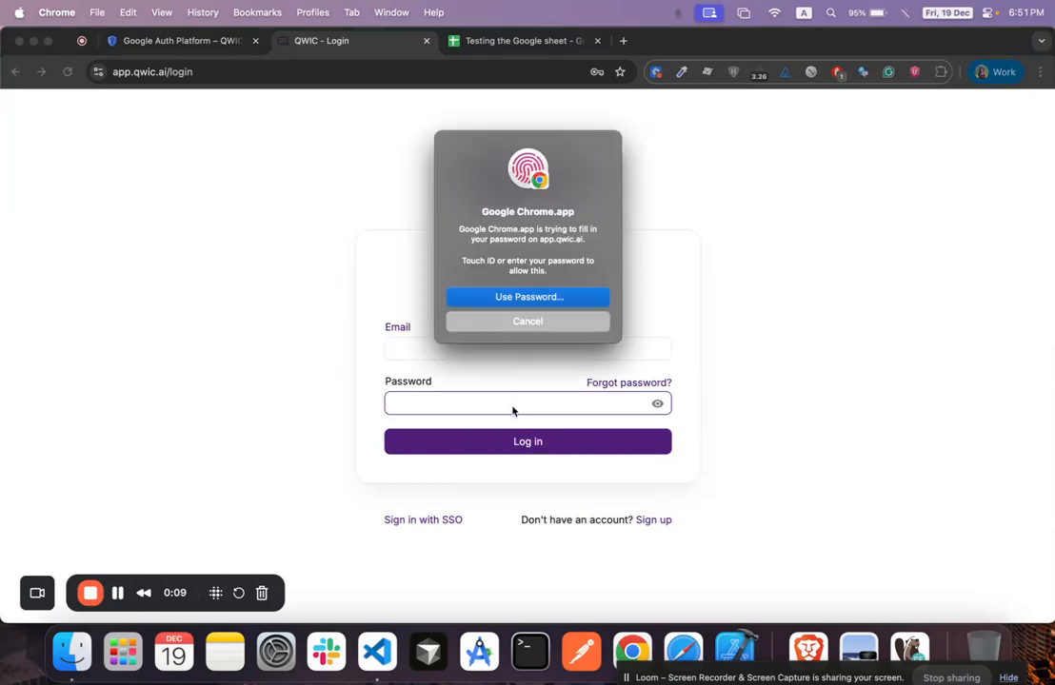
Log in to QWIC using the browser's saved password credentials
left_click(390, 343)
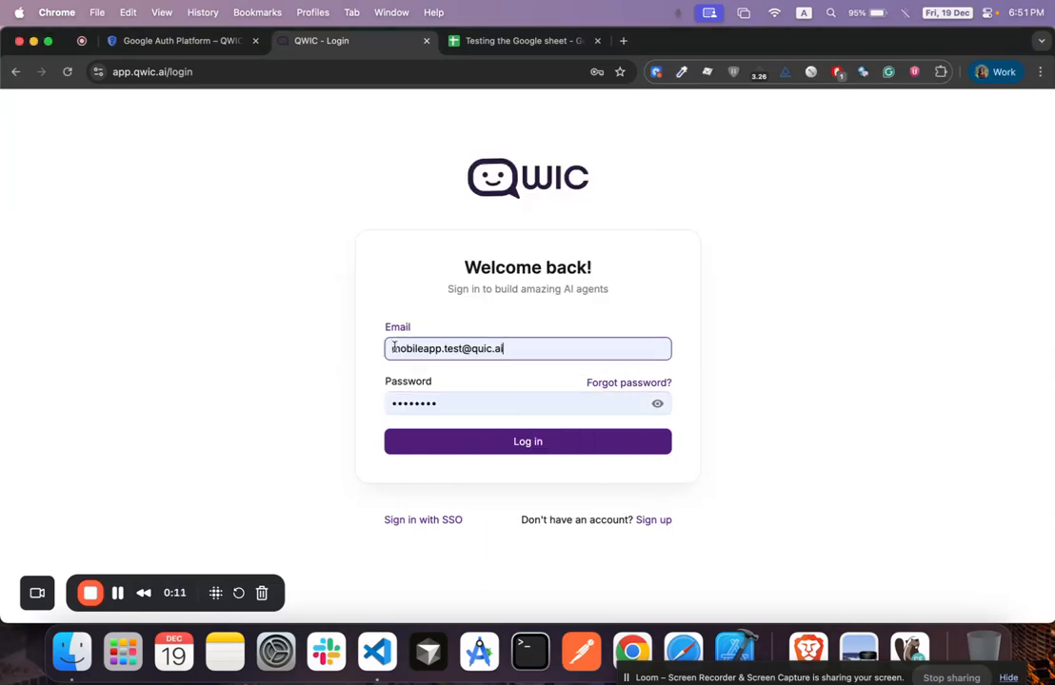
left_click(507, 443)
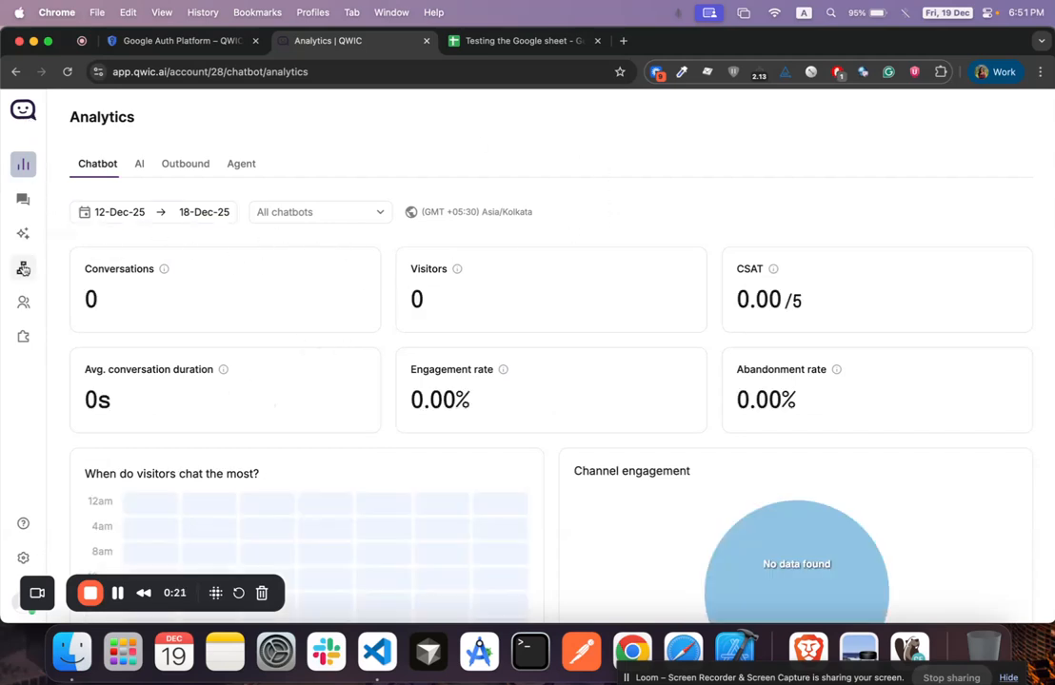
Start Sign in with Google from App Market's Google Sheets card and select the popup's URL
left_click(24, 338)
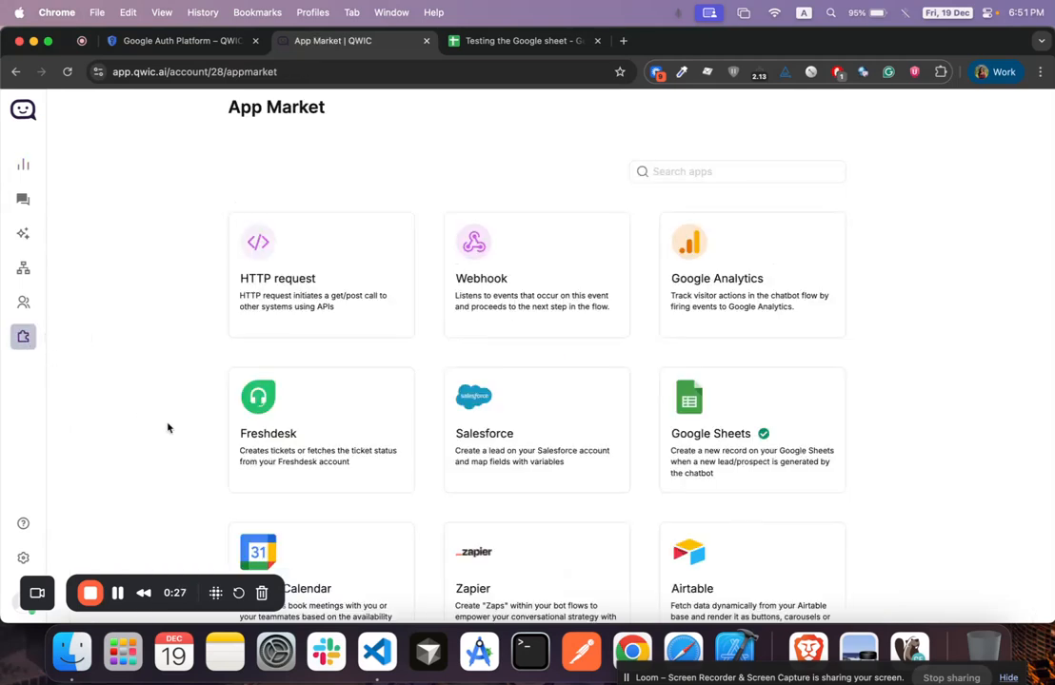
left_click(746, 434)
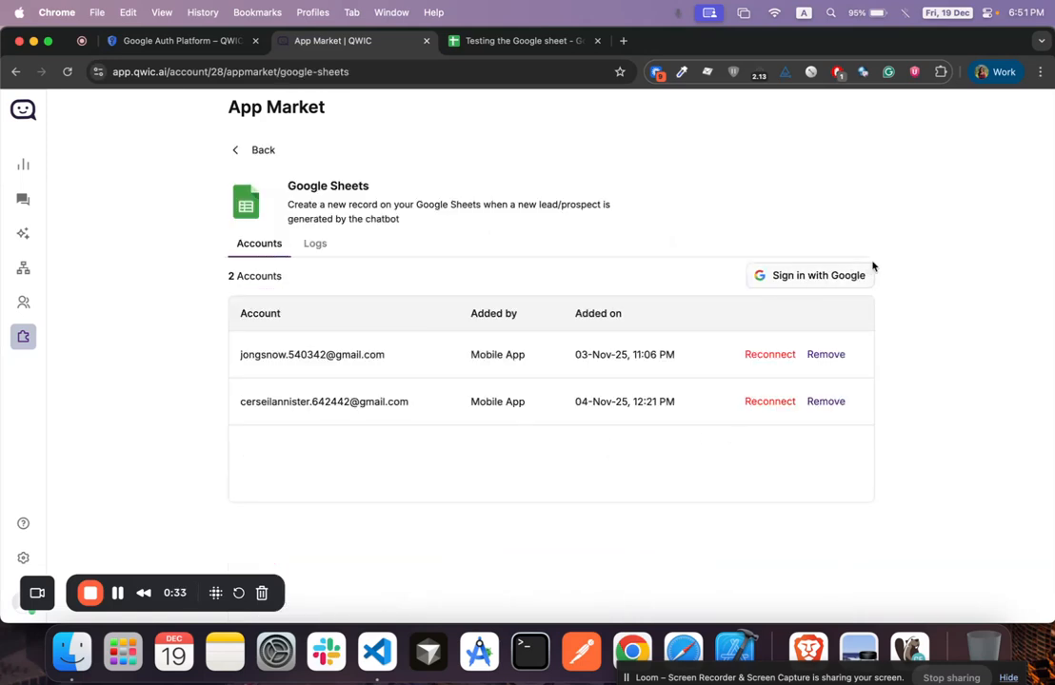
left_click(780, 278)
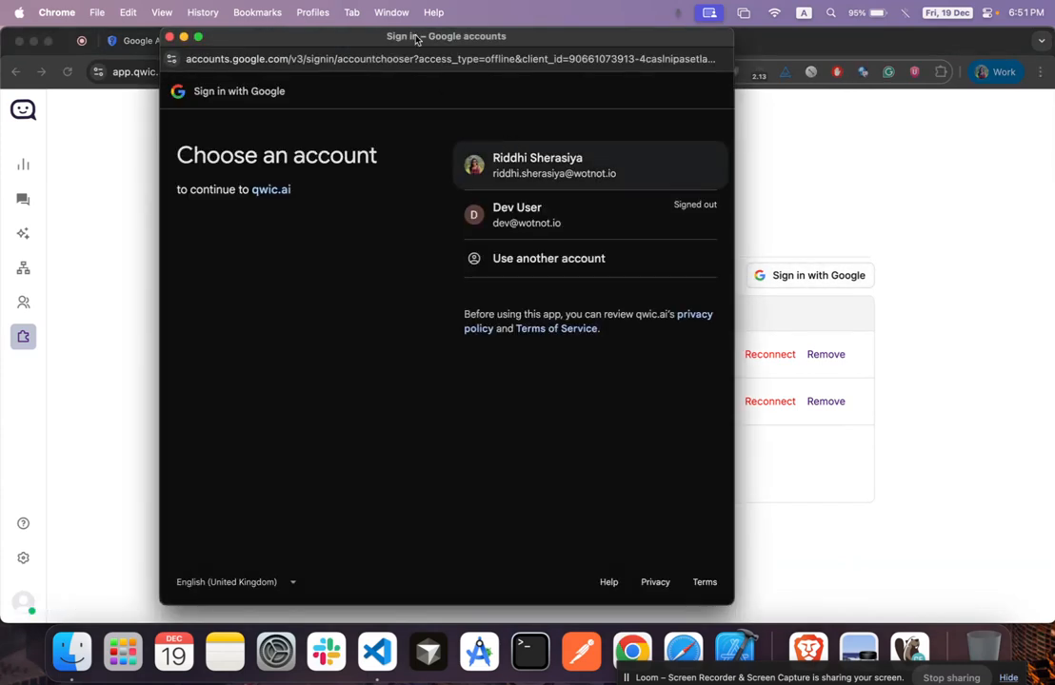
left_click_drag(415, 38, 489, 129)
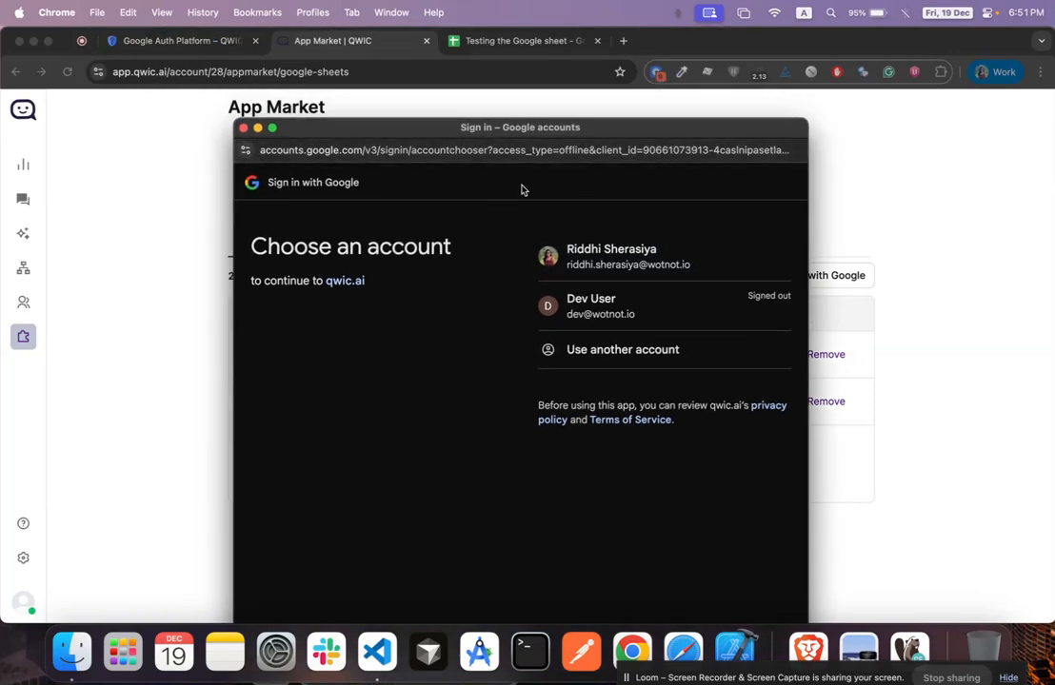
left_click(454, 148)
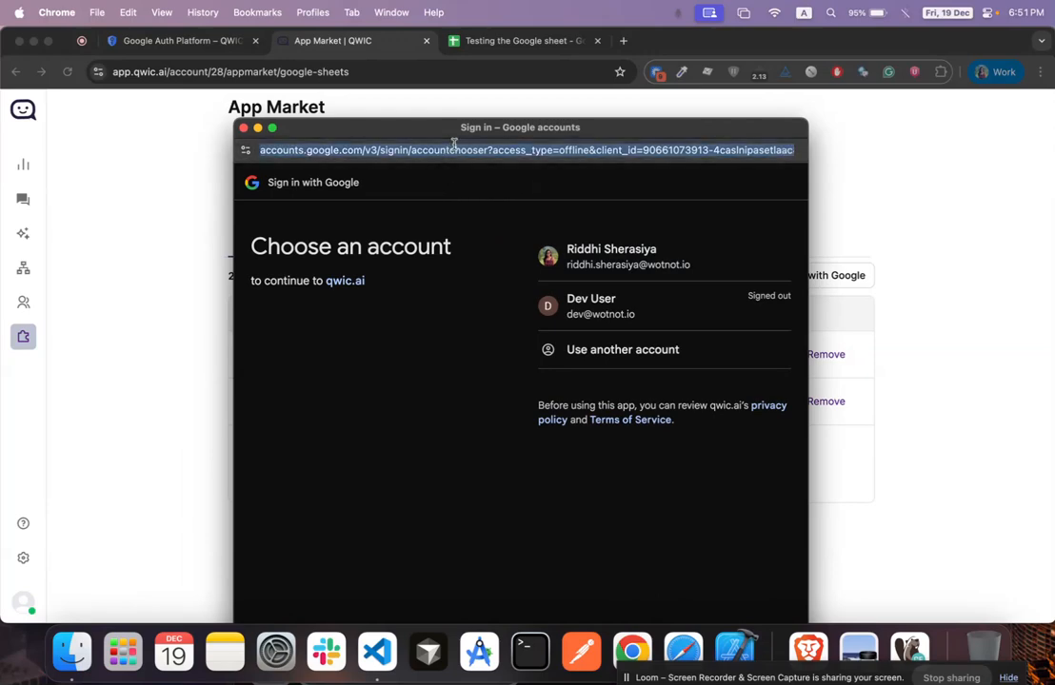
Paste the sign-in URL into a new VS Code file and highlight its client_id value
left_click(377, 651)
key("super+v")
key("alt+z")
key("super+f")
type("client")
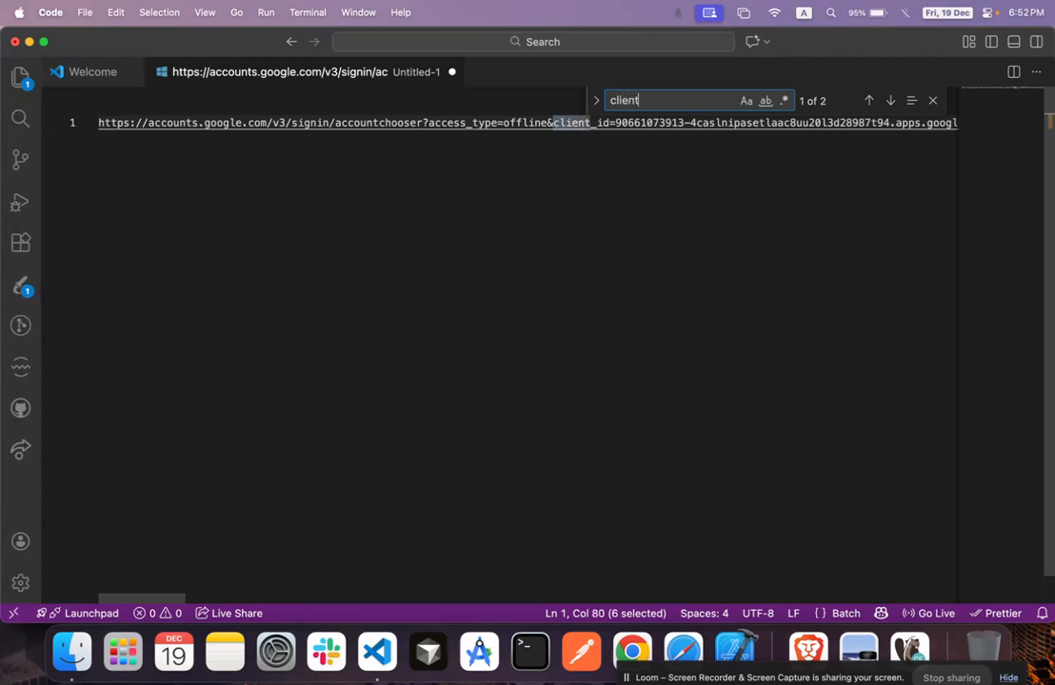
type("_id")
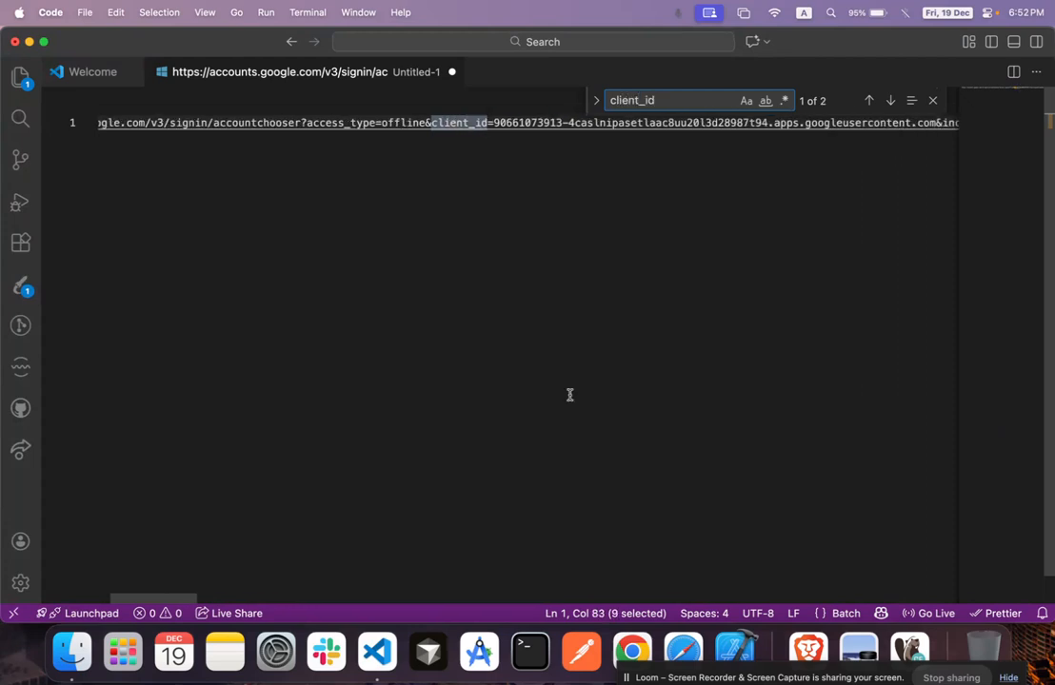
left_click_drag(494, 123, 770, 125)
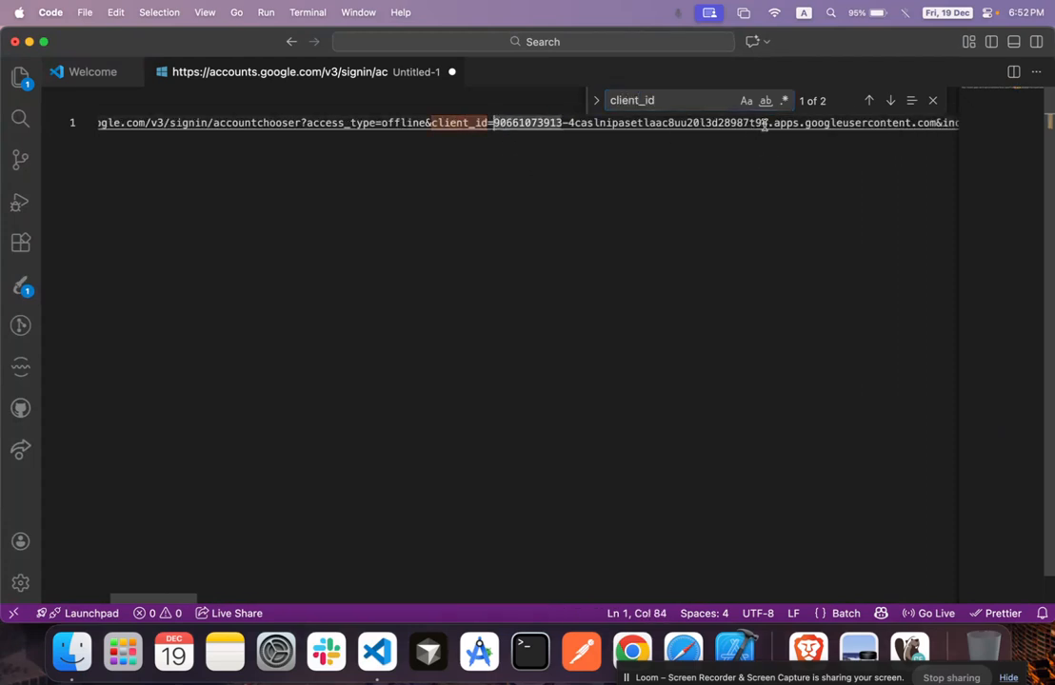
key("super+Tab")
Copy the Google Sheets client ID from Clients and find it in the VS Code URL
left_click(169, 42)
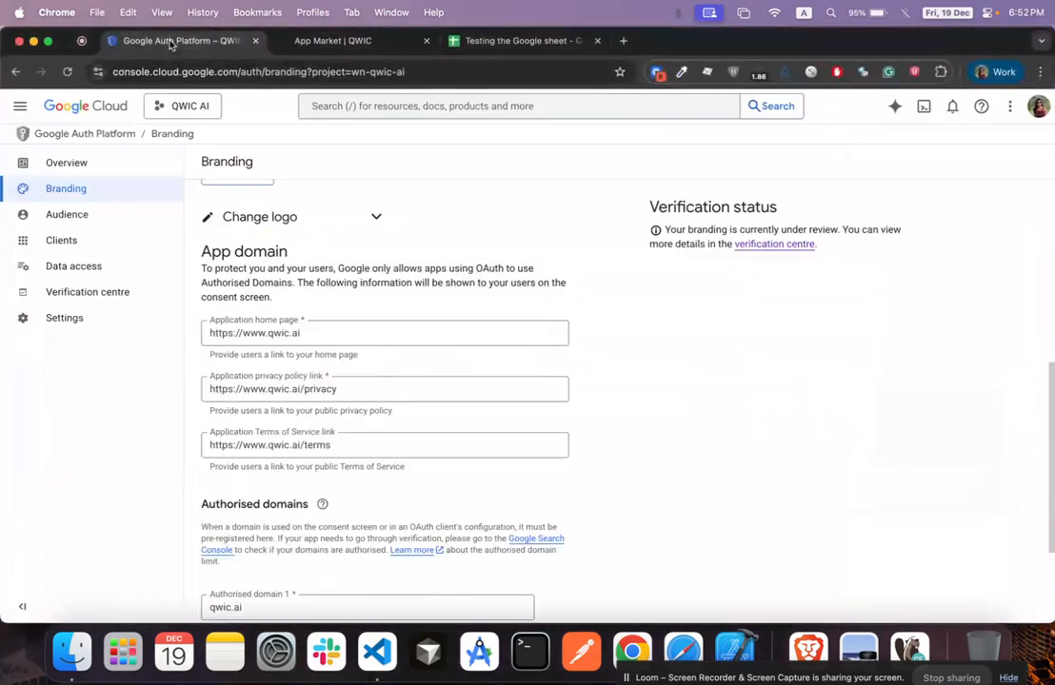
scroll(310, 229, "up", 5)
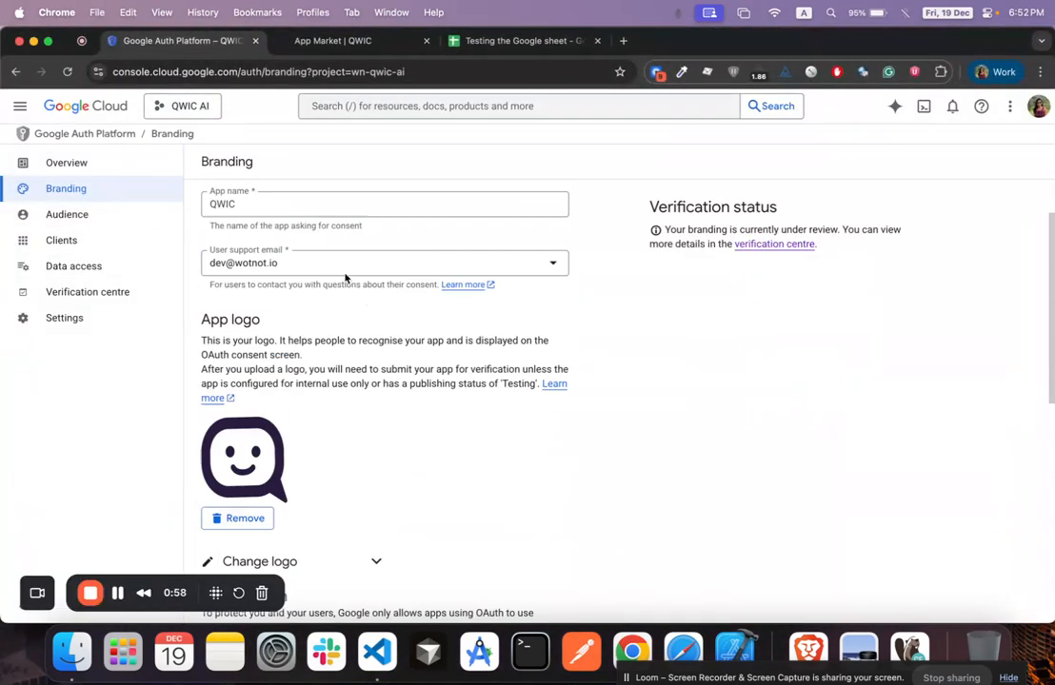
left_click(89, 239)
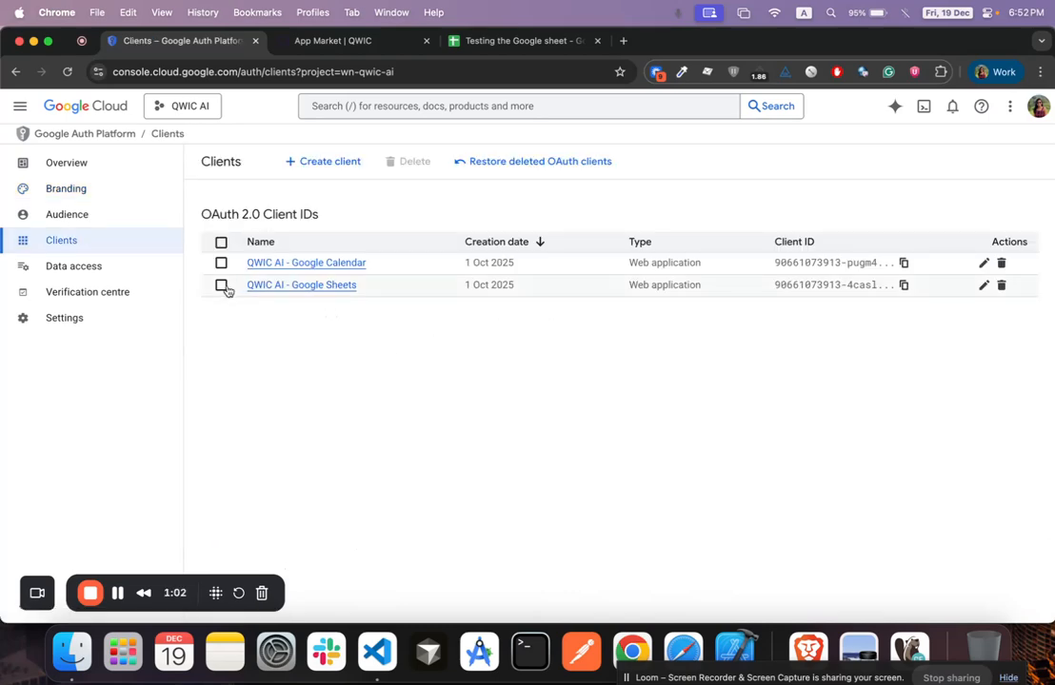
left_click(903, 286)
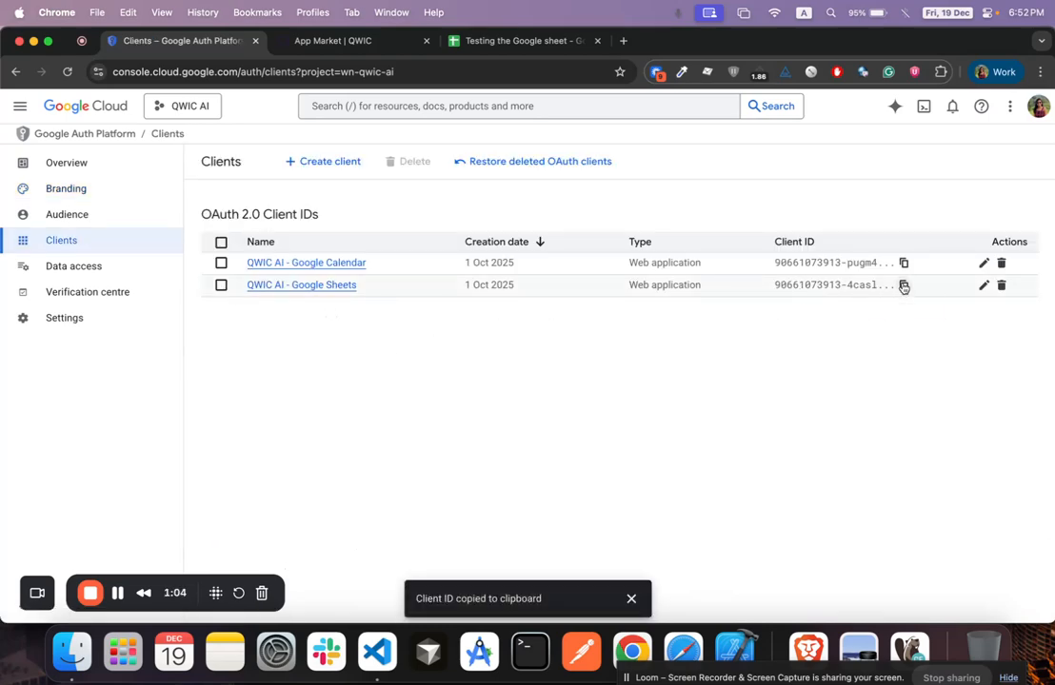
key("super+Tab")
key("super+f")
key("super+v")
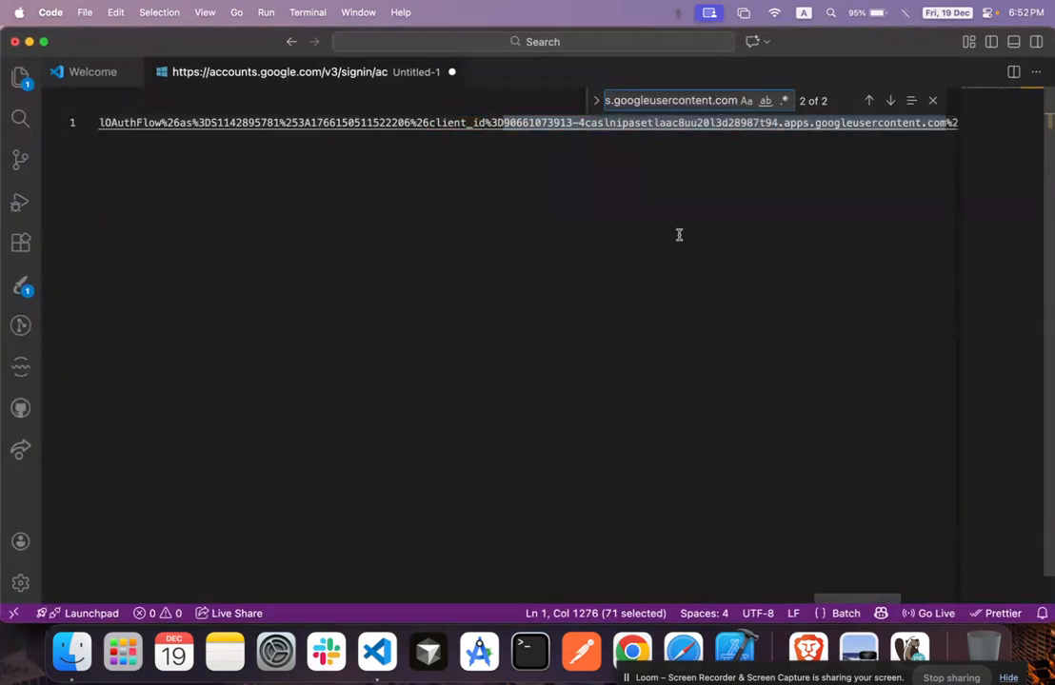
key("Return")
key("Return")
Check the calendar and spreadsheets sensitive scopes on the Data access page
key("super+Tab")
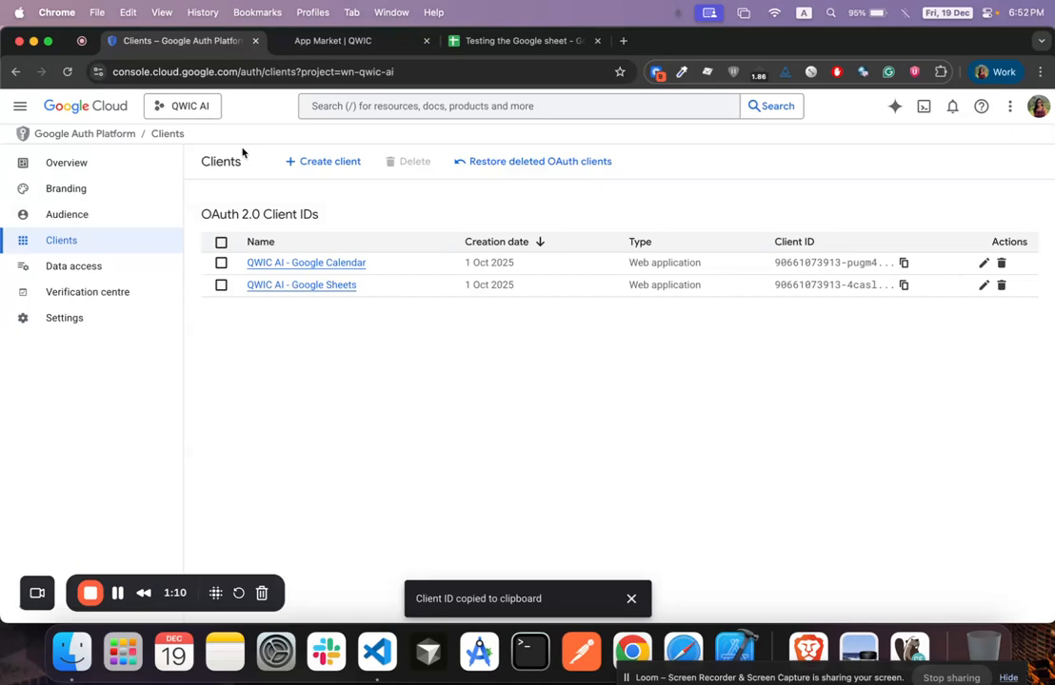
left_click(84, 274)
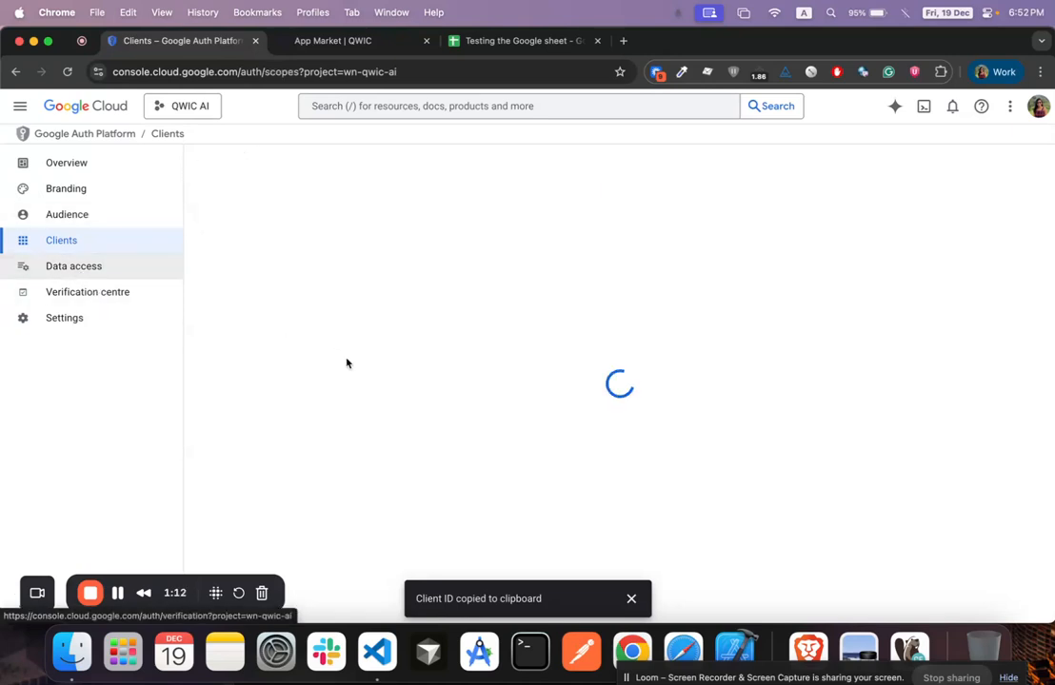
scroll(347, 363, "down", 3)
scroll(374, 283, "down", 1)
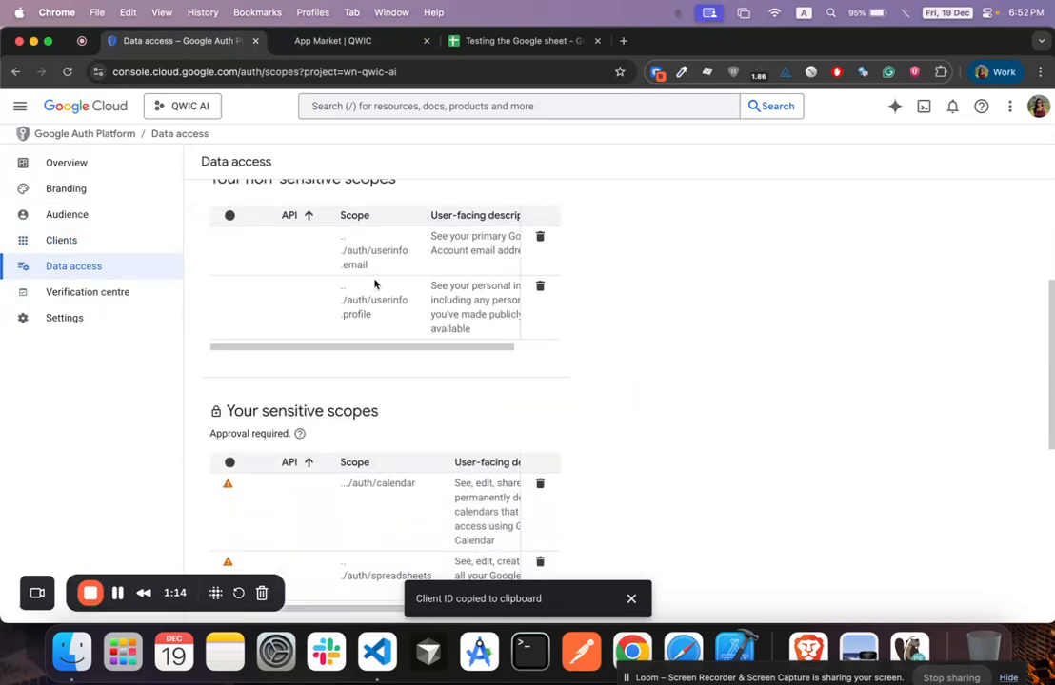
scroll(374, 282, "down", 3)
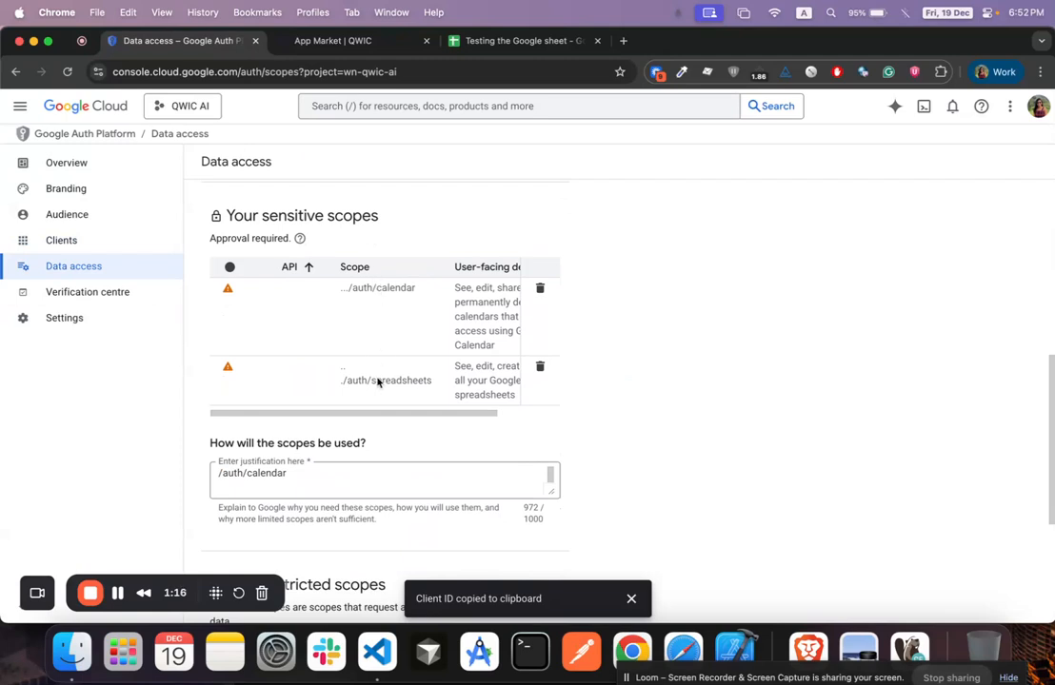
left_click(379, 42)
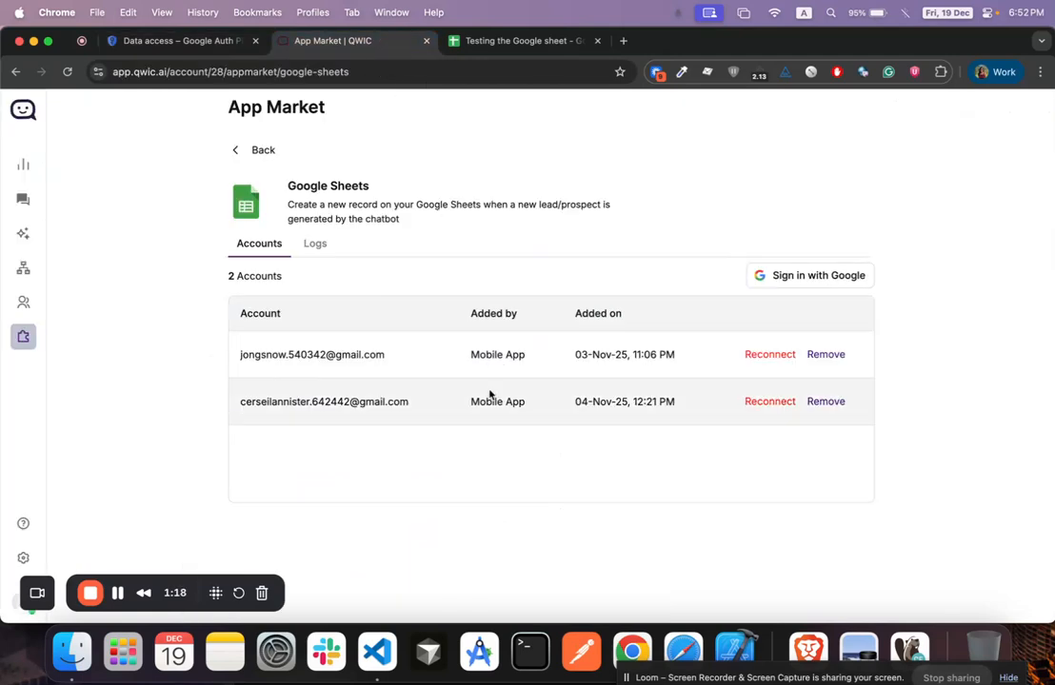
Continue the Google sign-in with the first account and open qwic.ai's privacy policy
right_click(642, 650)
left_click(585, 313)
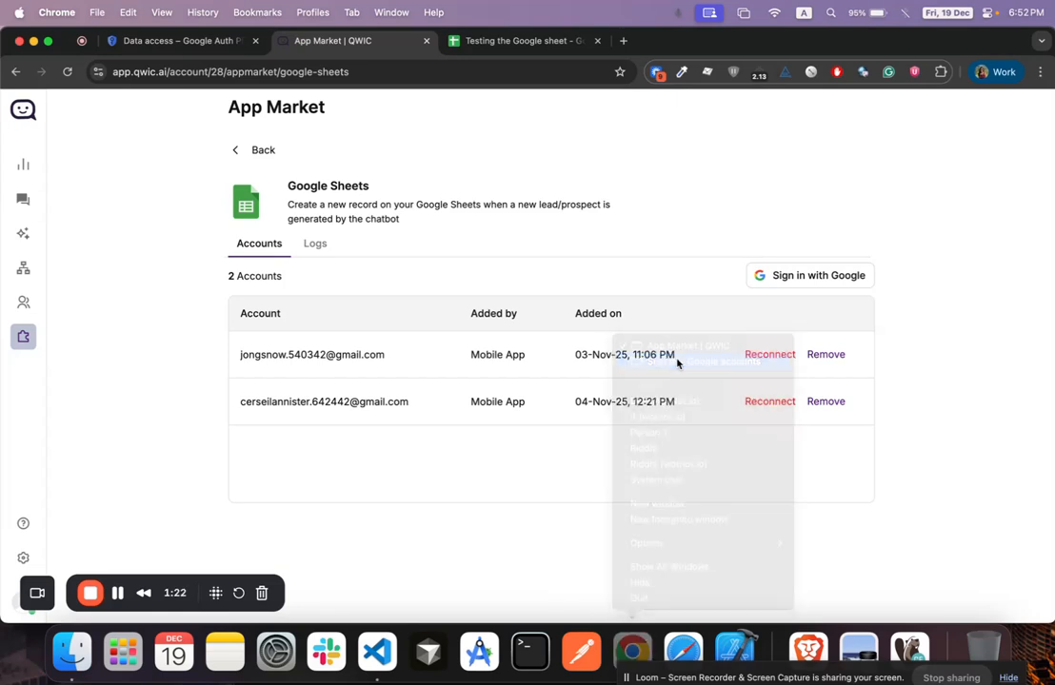
left_click(607, 250)
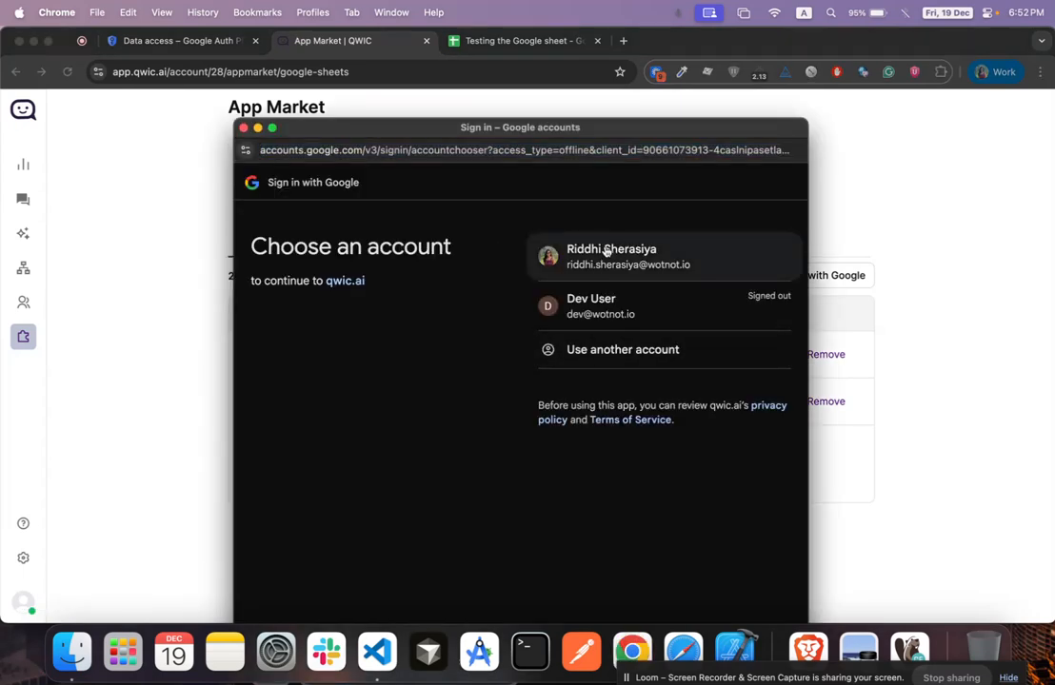
left_click_drag(541, 129, 481, 70)
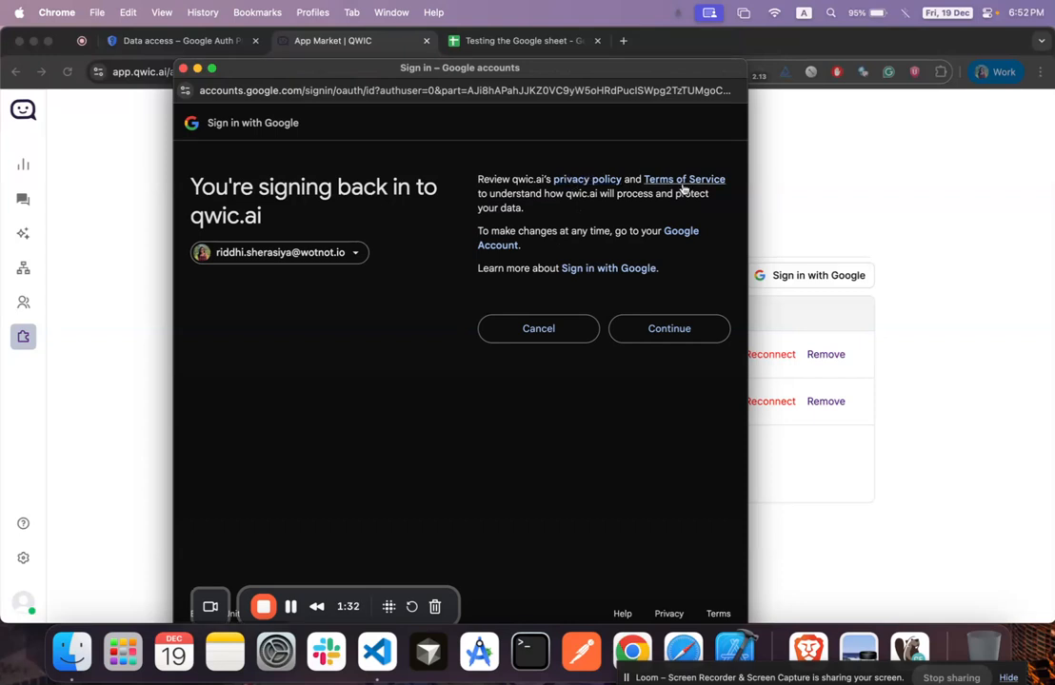
left_click(591, 179)
left_click(647, 42)
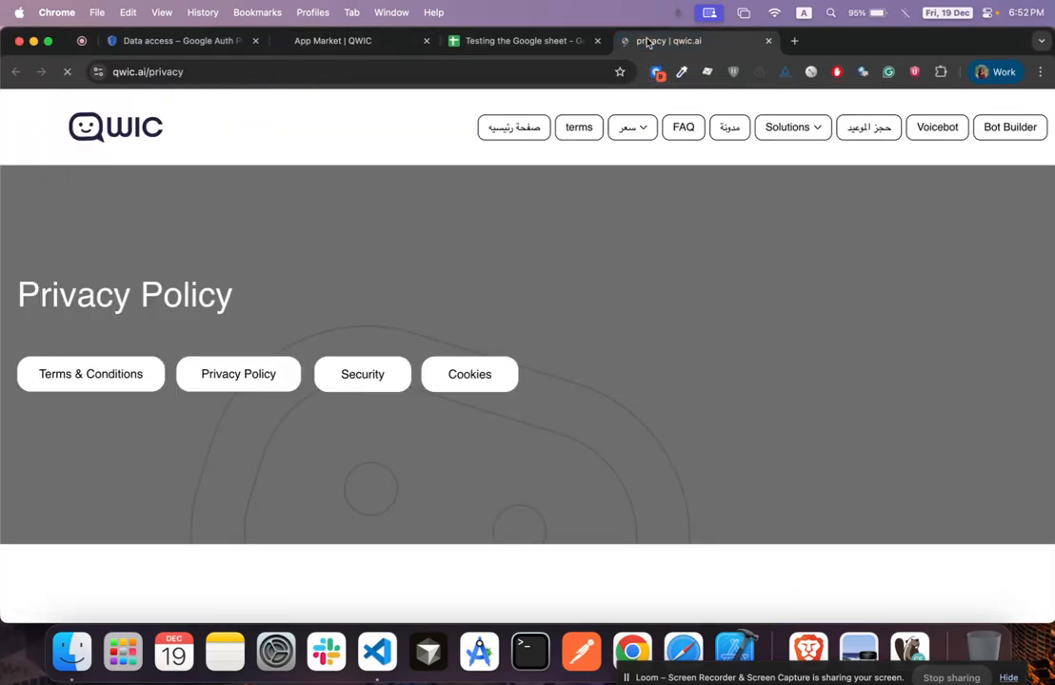
left_click(188, 46)
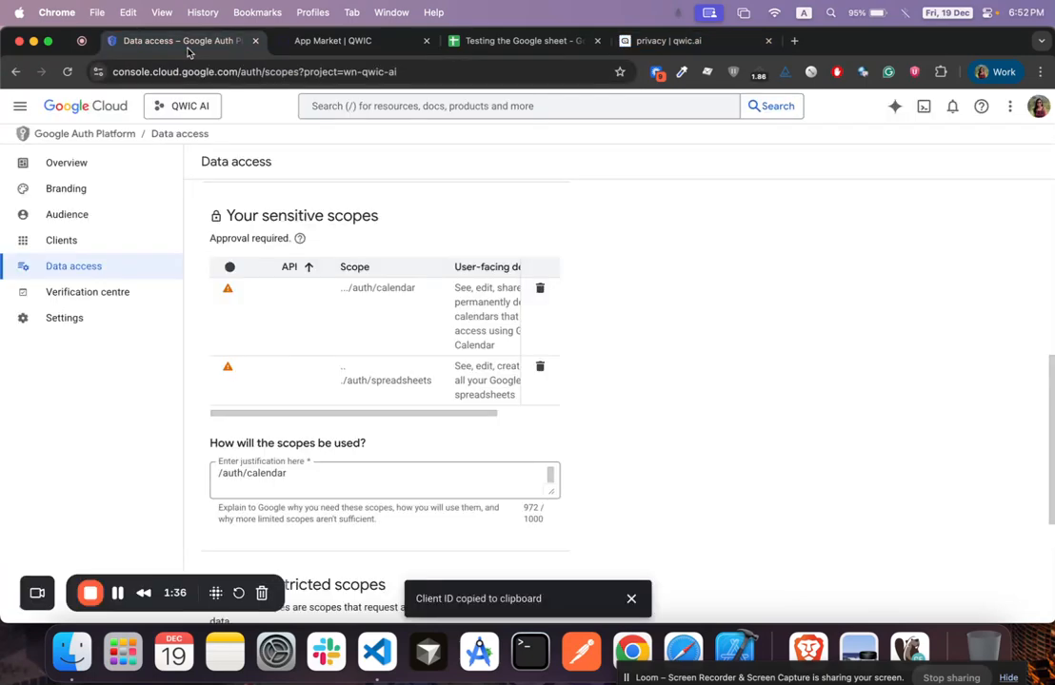
left_click(101, 194)
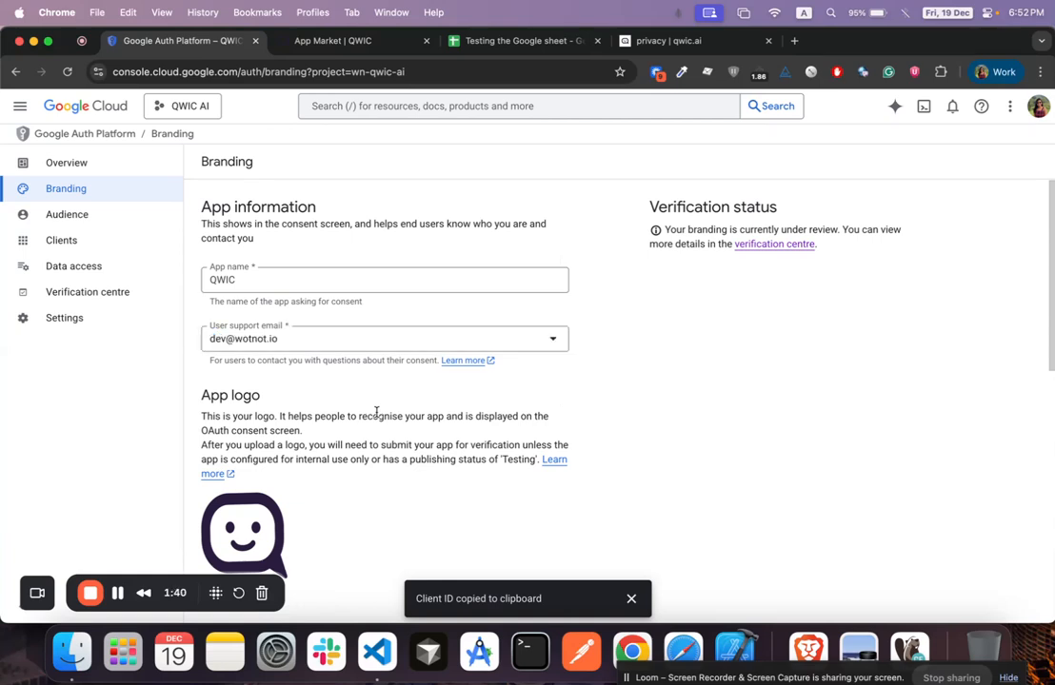
scroll(376, 414, "down", 8)
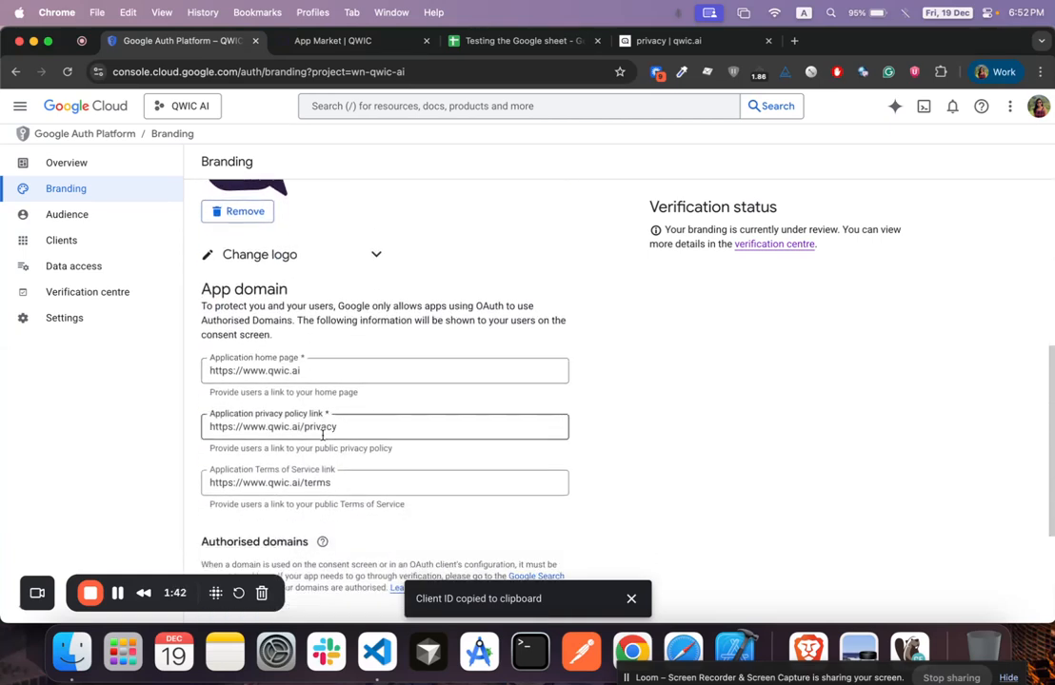
left_click(681, 43)
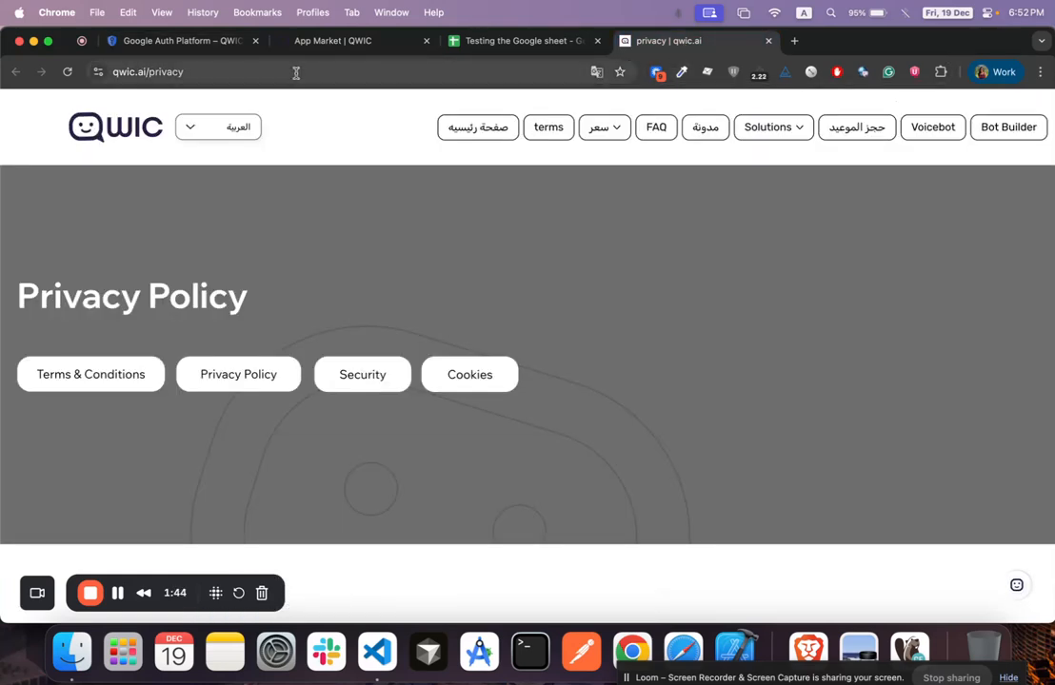
left_click(322, 52)
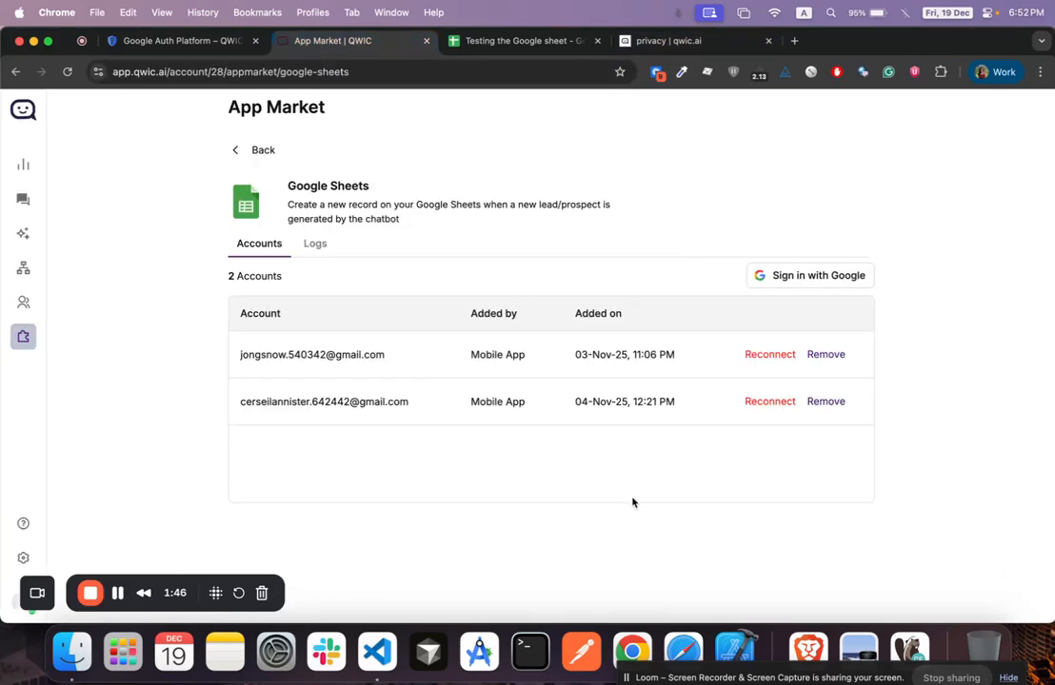
Continue the Google sign-in and allow qwic.ai access to Sheets and Calendar
right_click(632, 651)
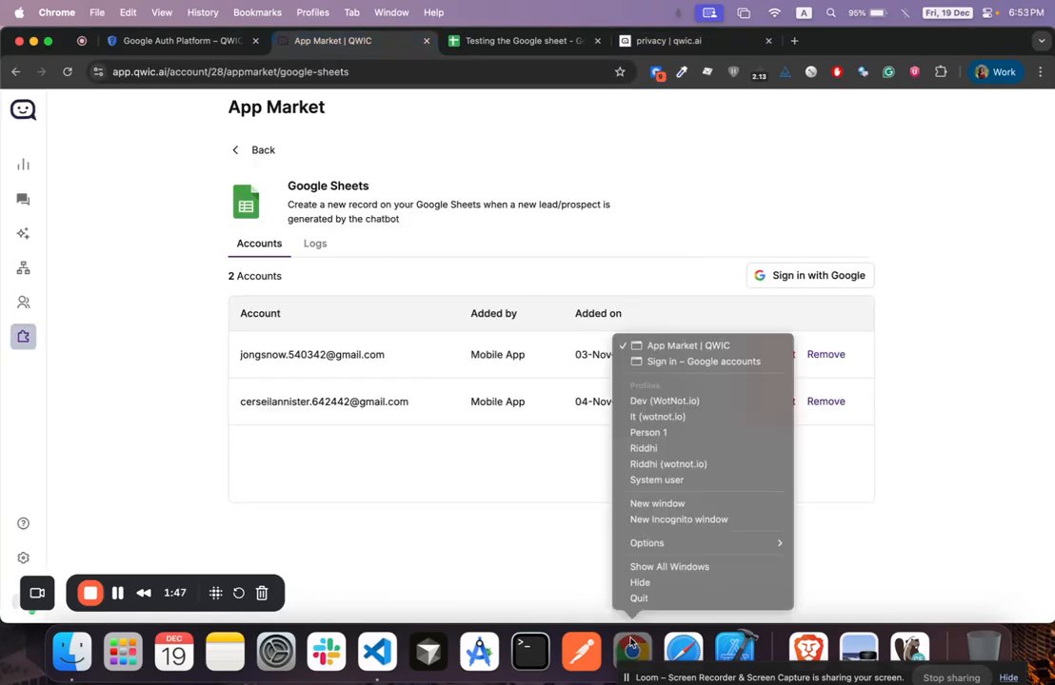
left_click(657, 363)
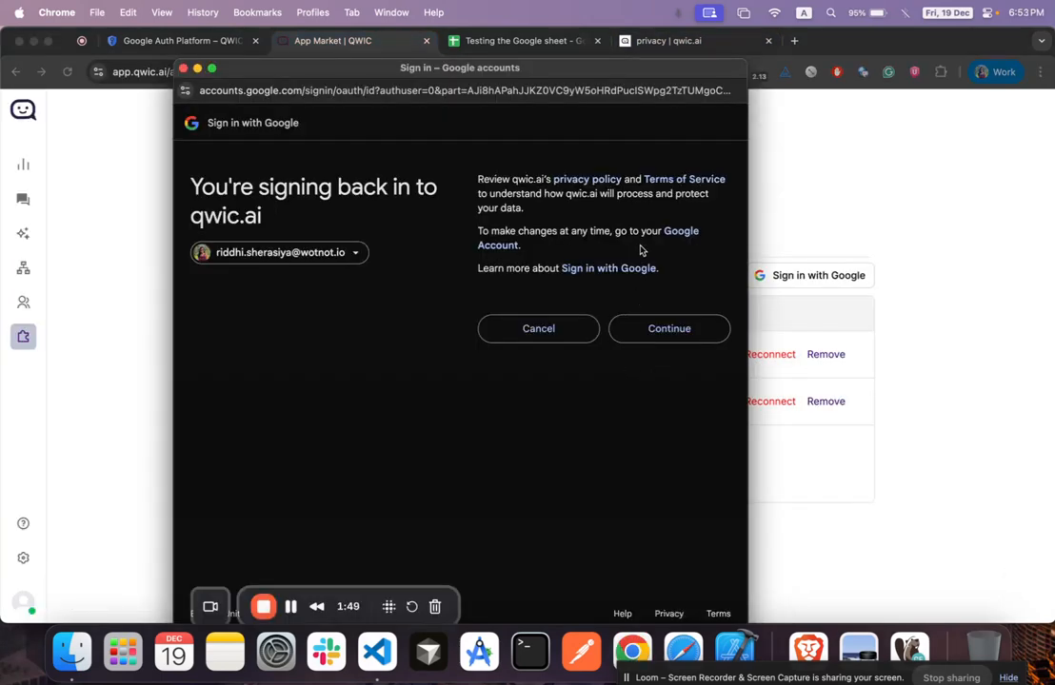
left_click(678, 330)
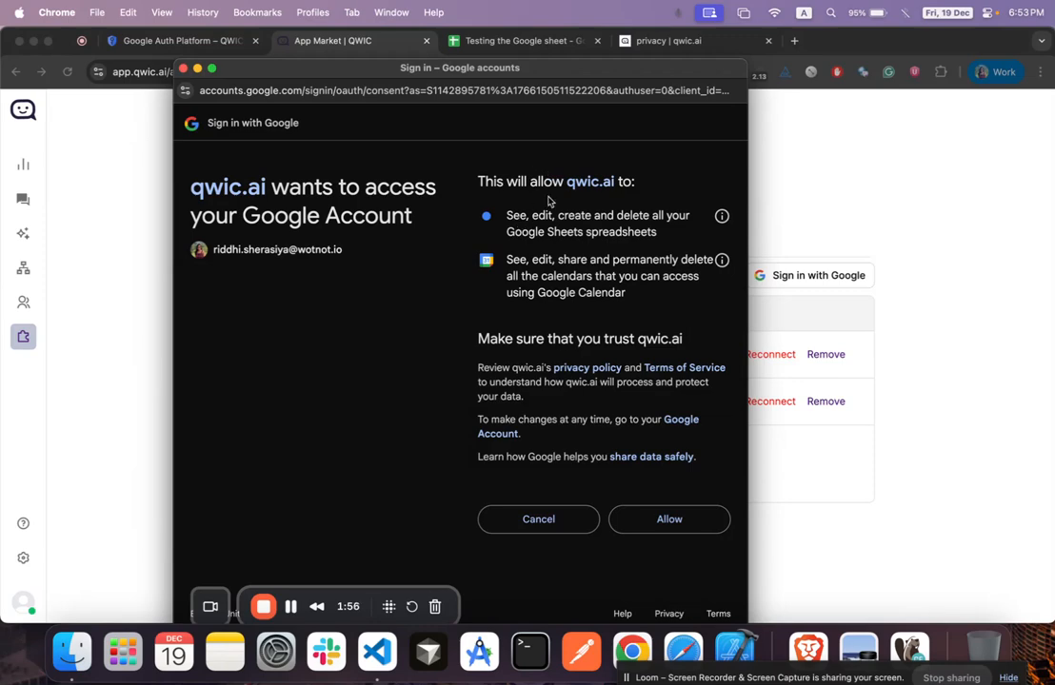
left_click(676, 523)
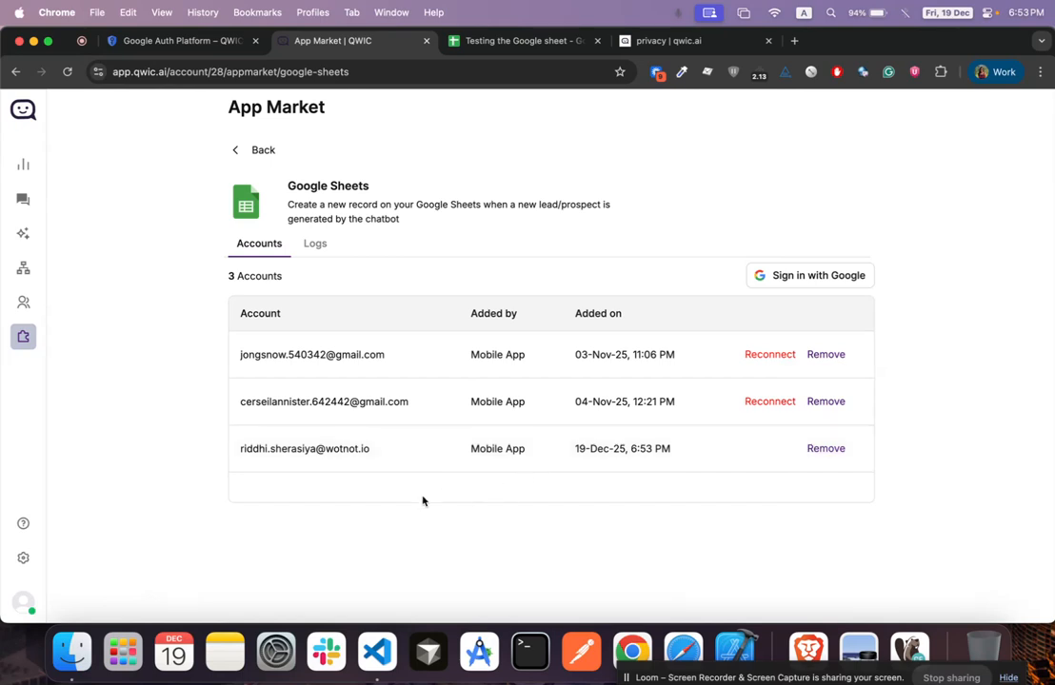
Open My first bot and add a Google Sheets block under the trigger via search 'go'
left_click(23, 267)
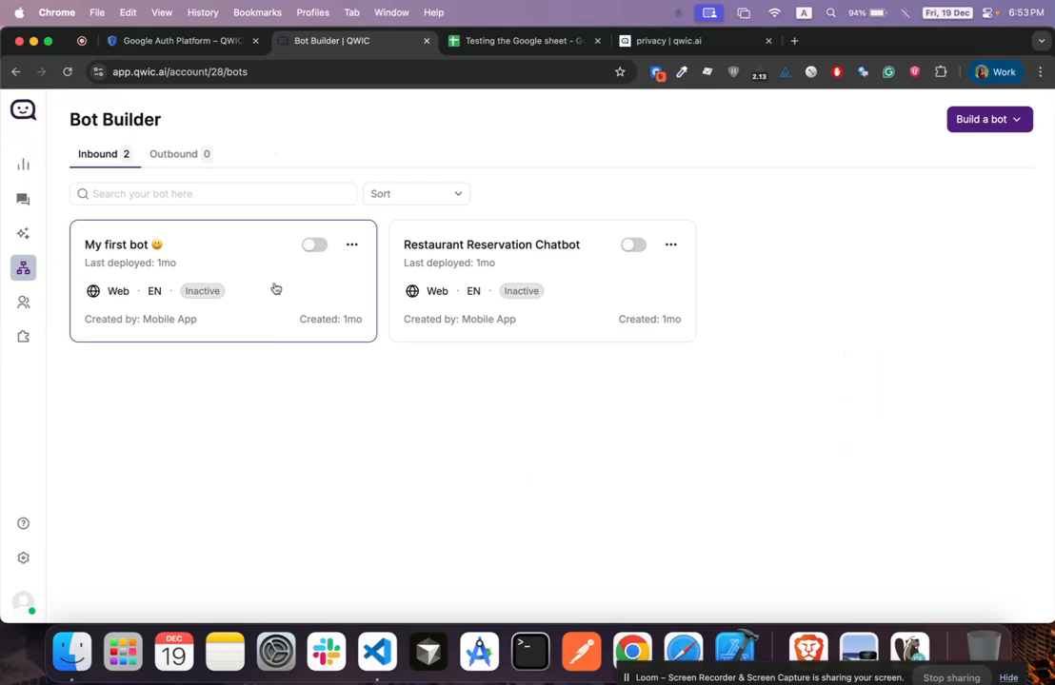
left_click(274, 288)
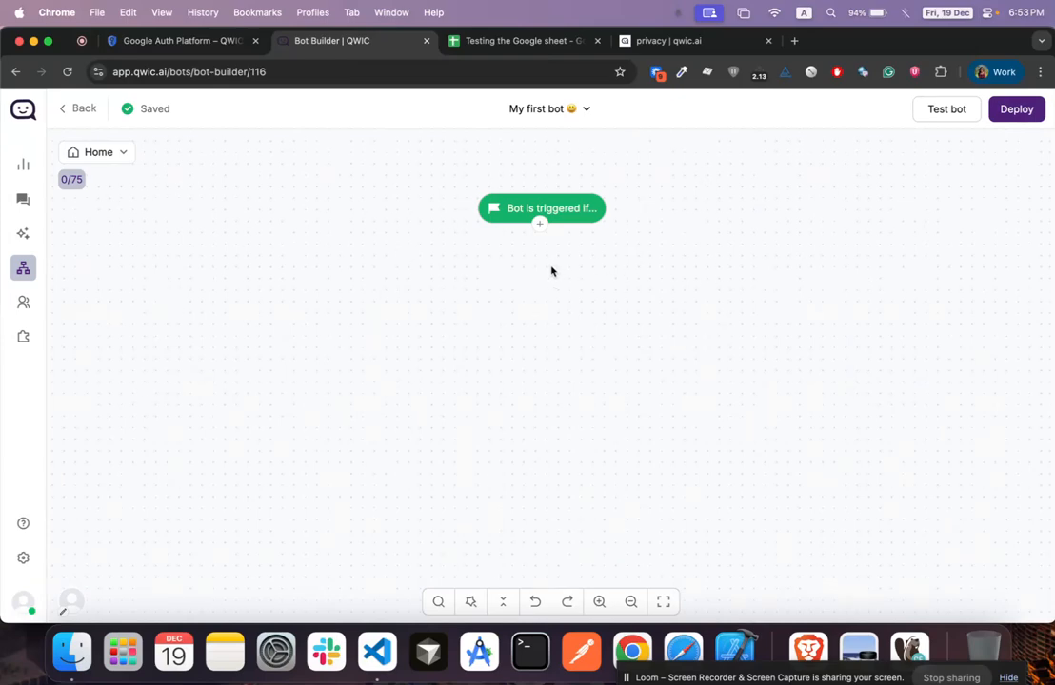
left_click(541, 227)
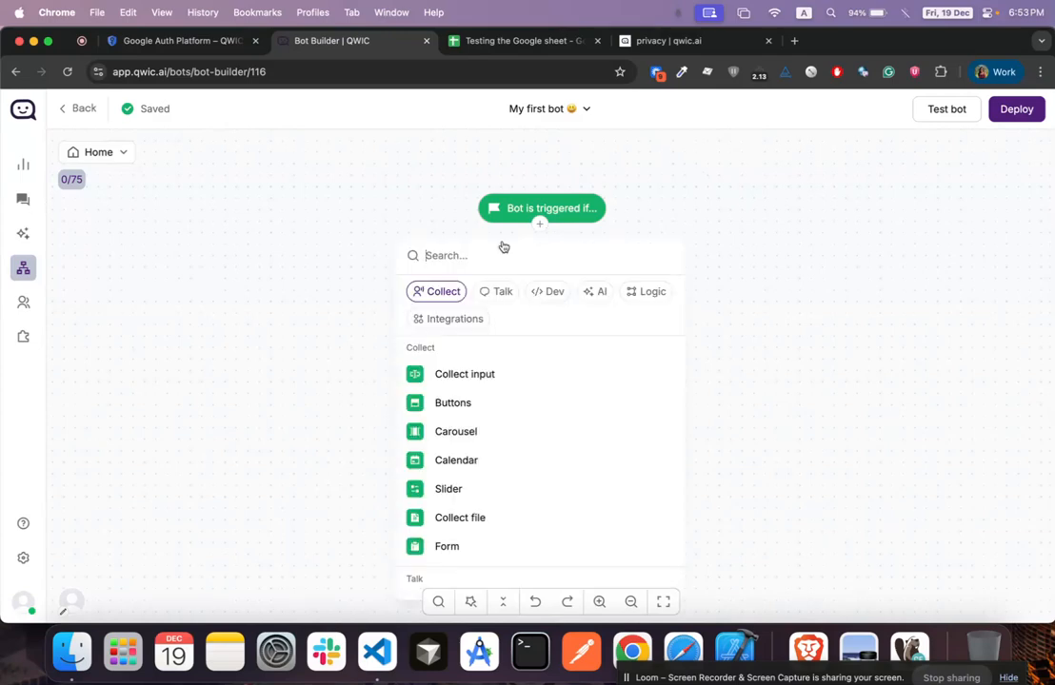
type("goo")
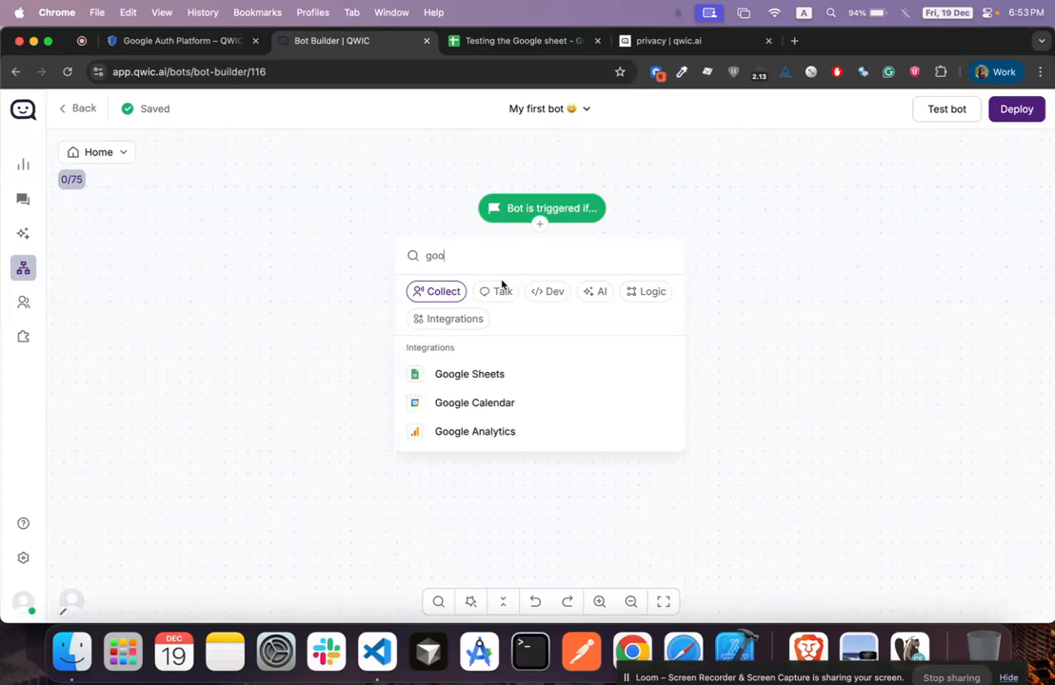
left_click(525, 371)
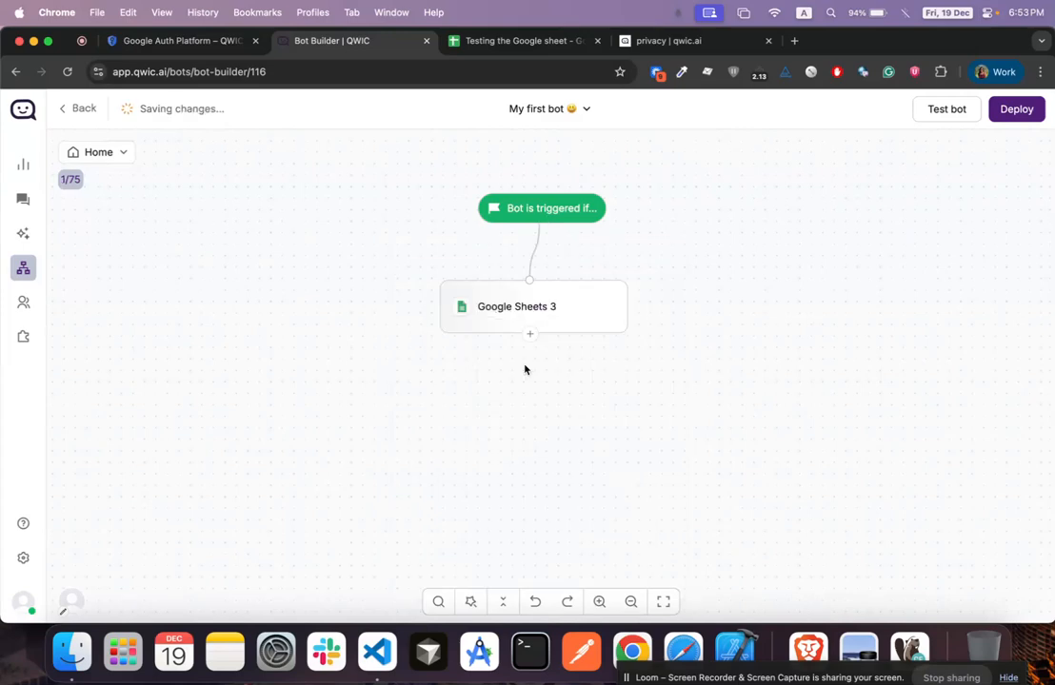
Set Google Sheets 3 to the newly connected account with the Create record action
left_click(558, 308)
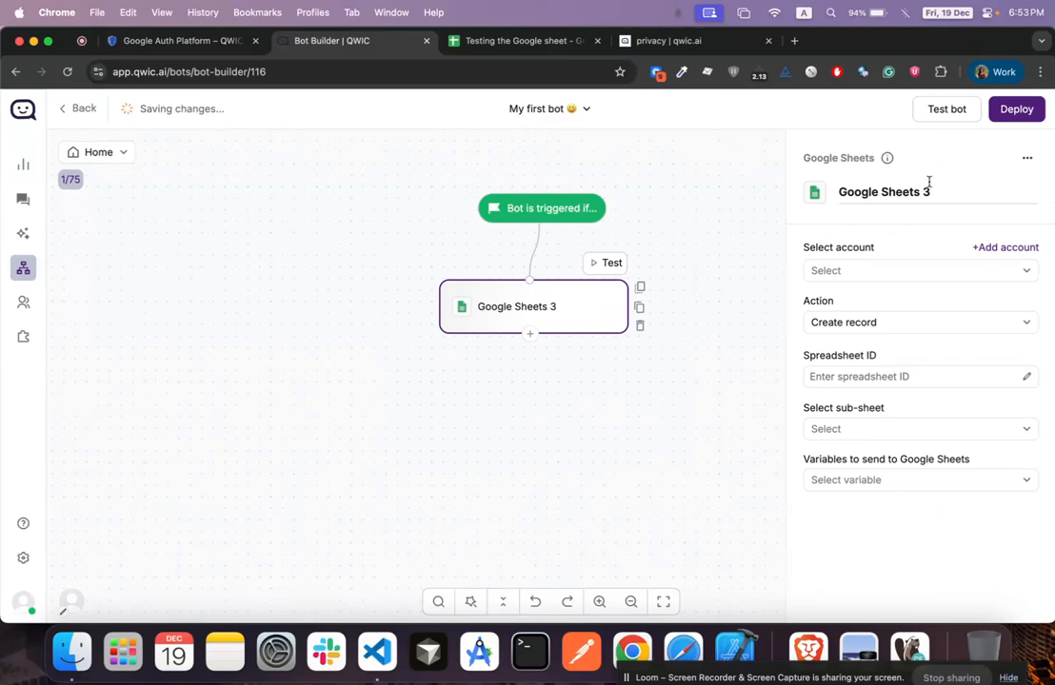
left_click(931, 272)
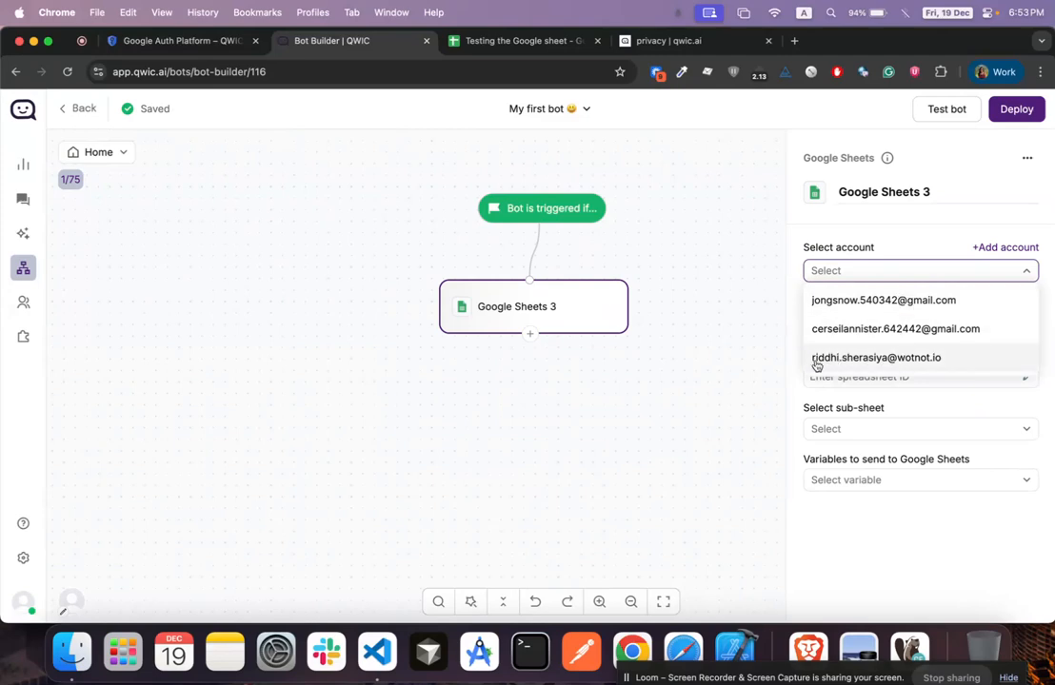
left_click(874, 359)
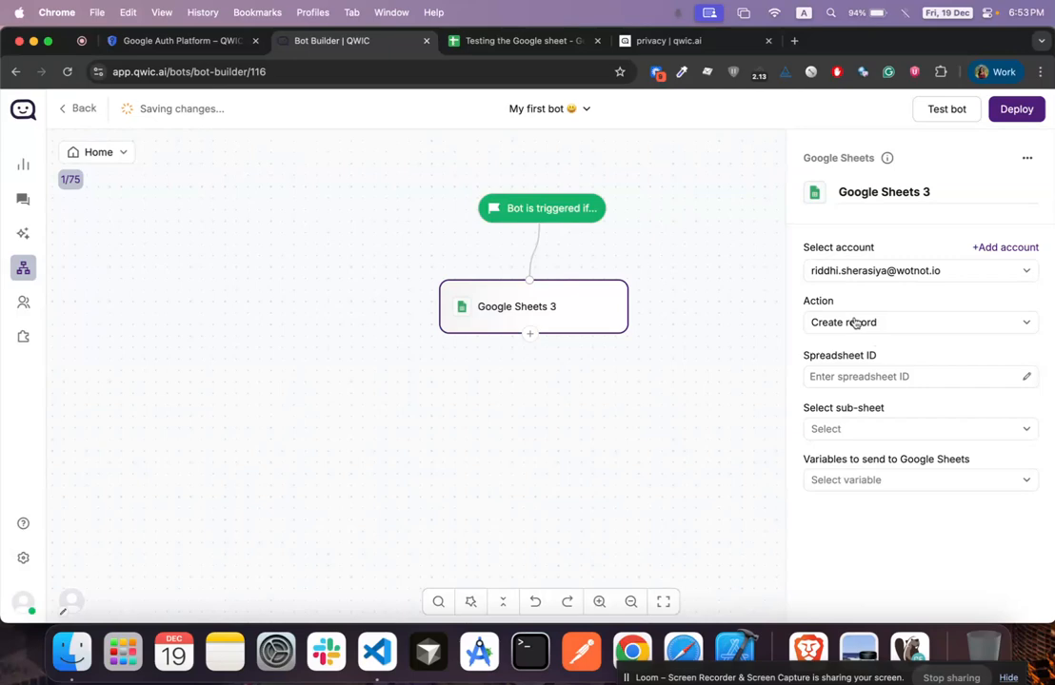
left_click(855, 324)
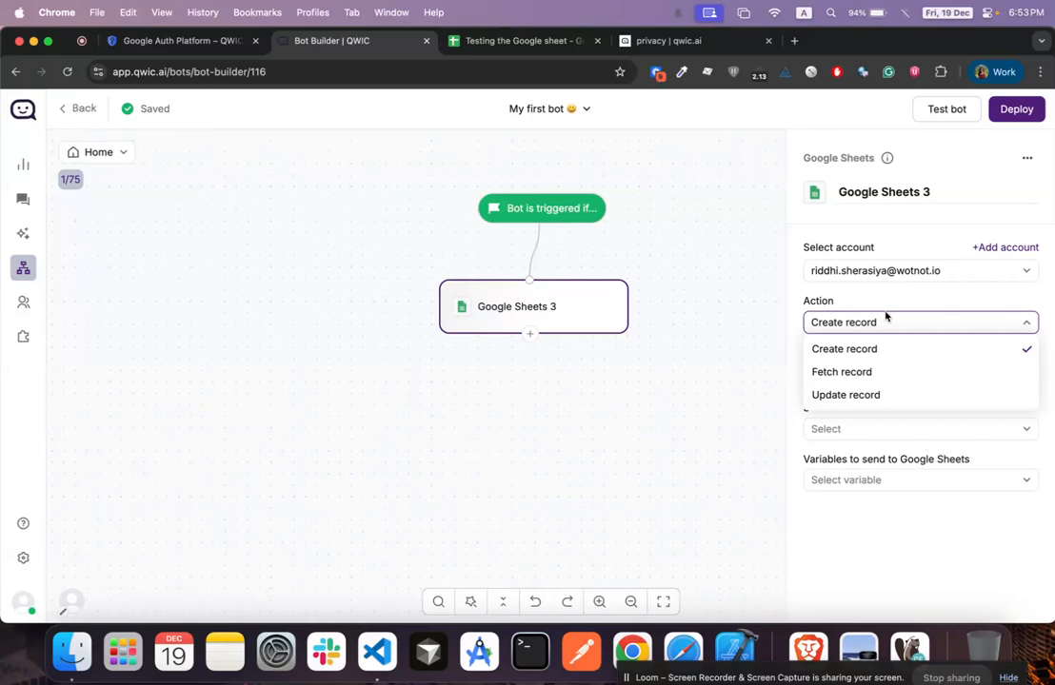
left_click(847, 322)
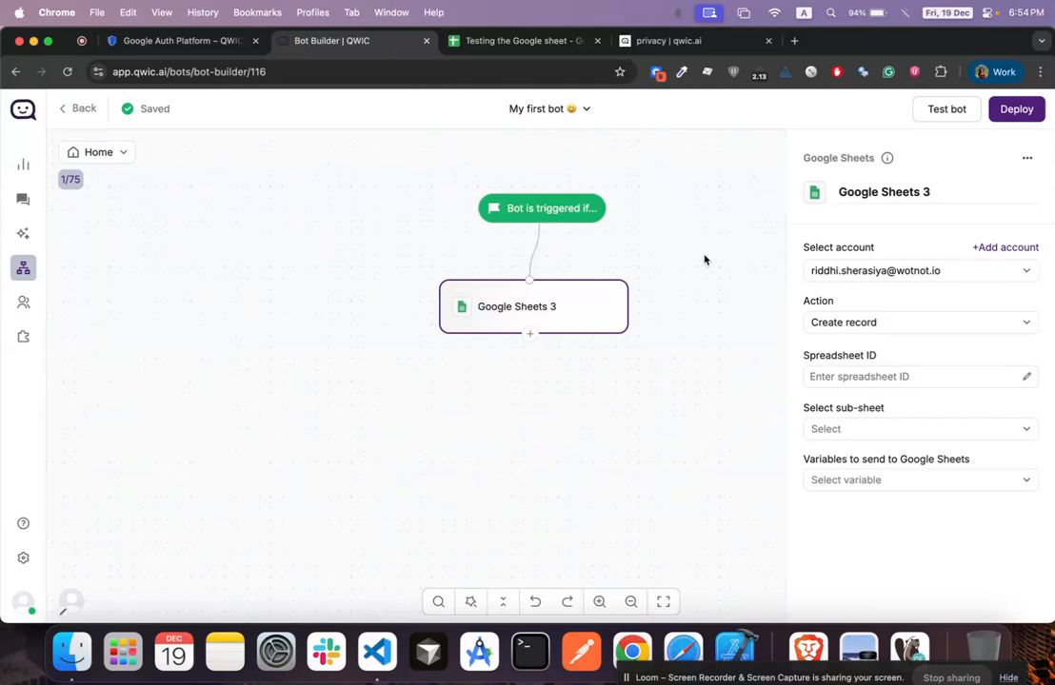
left_click(483, 43)
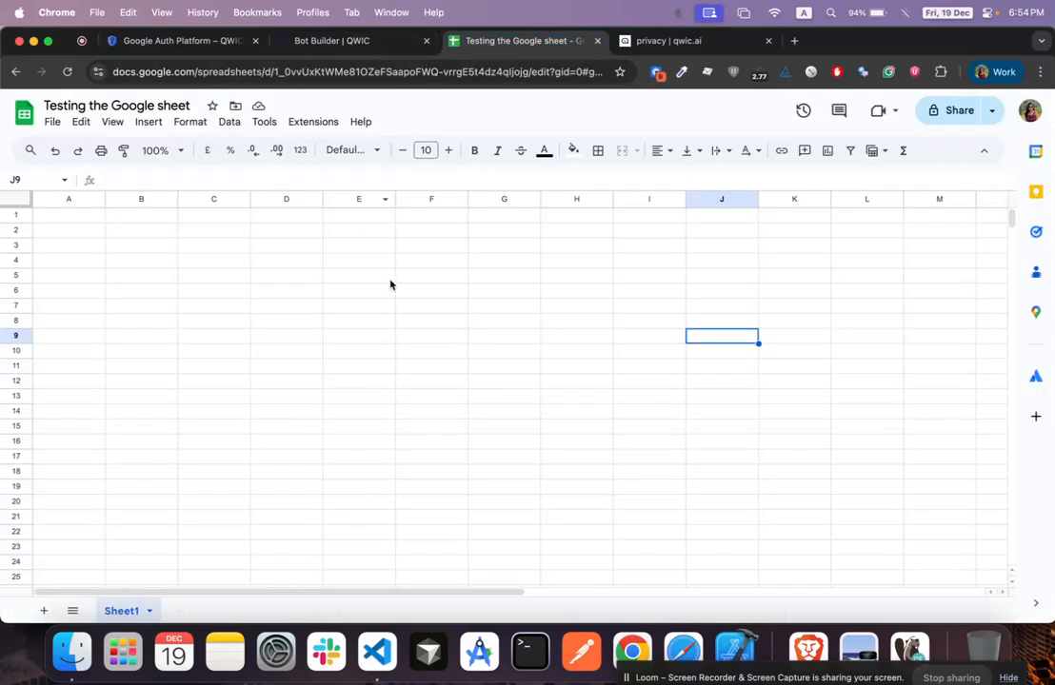
Copy the 'Testing the Google sheet' spreadsheet ID from its web address
left_click(278, 72)
left_click(285, 75)
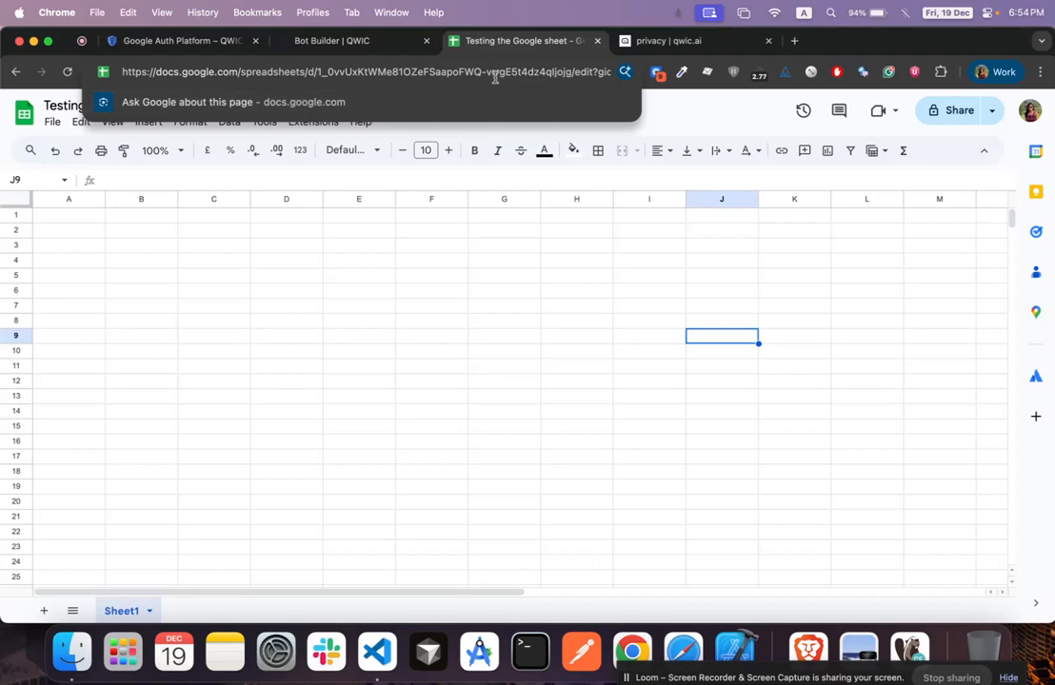
double_click(569, 73)
key("super+c")
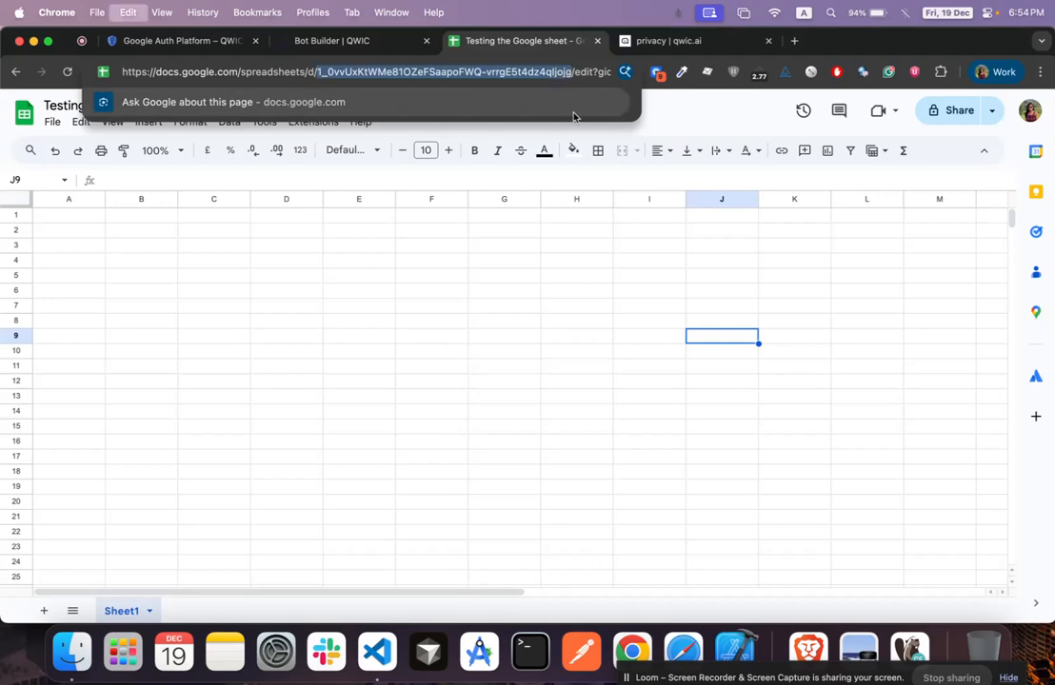
left_click(356, 45)
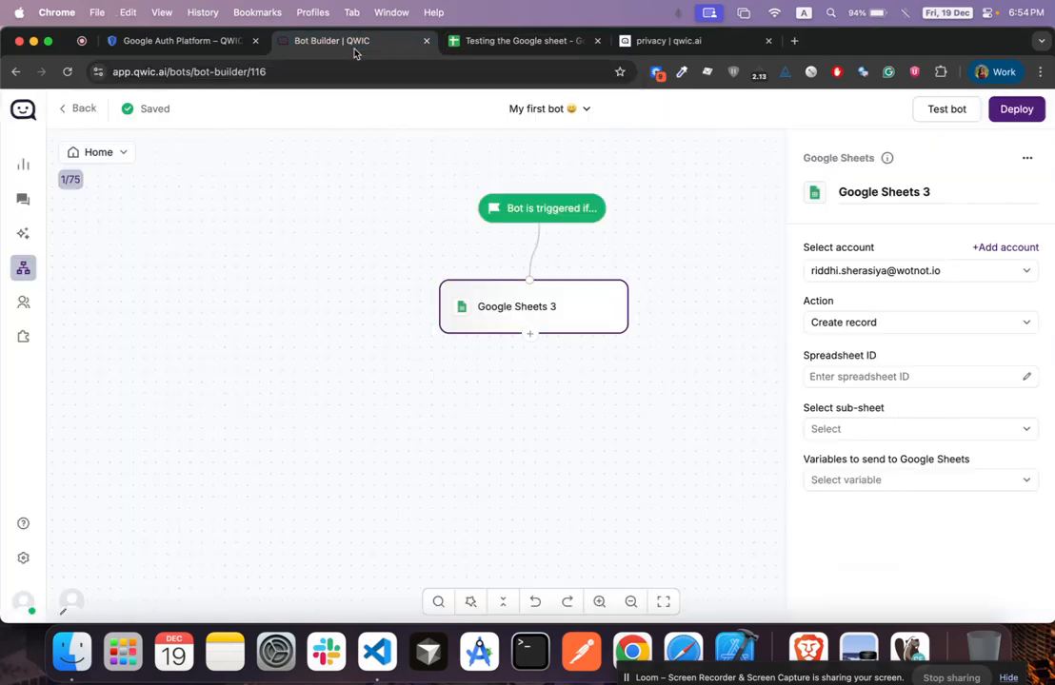
Paste the spreadsheet ID into Google Sheets 3 and choose sub-sheet Sheet1
left_click(1029, 379)
key("super+v")
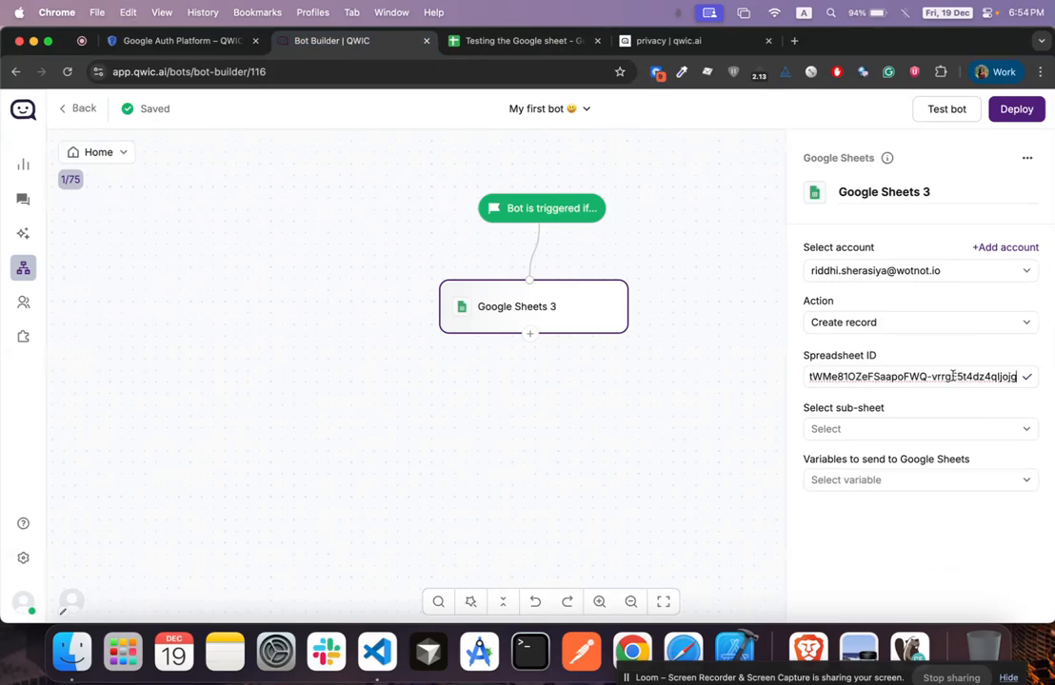
left_click(1026, 378)
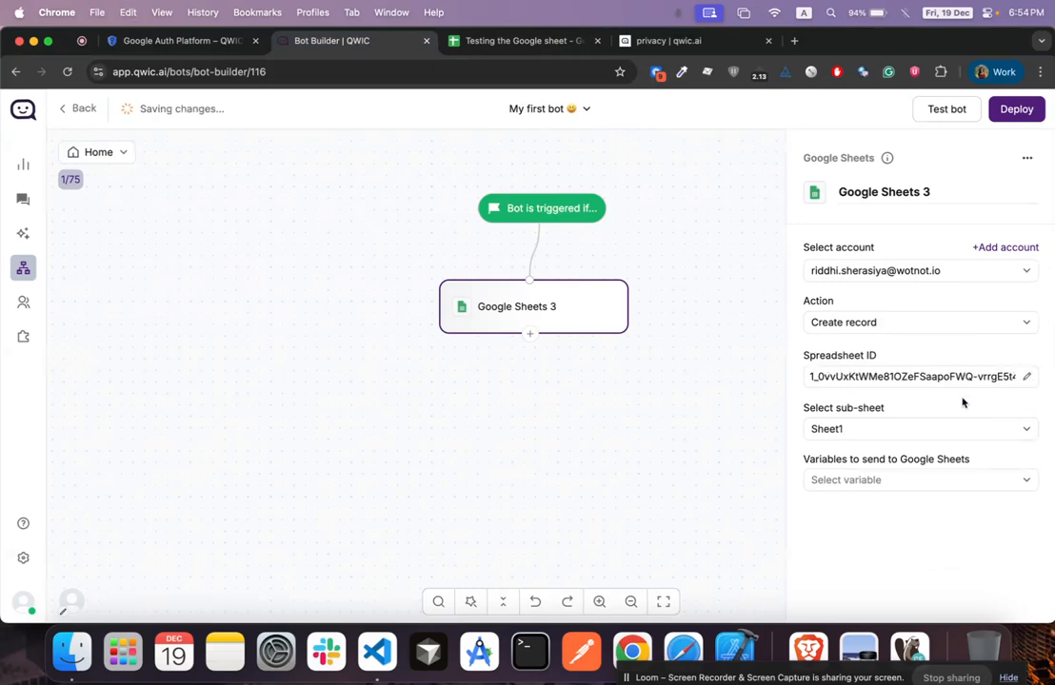
left_click(870, 430)
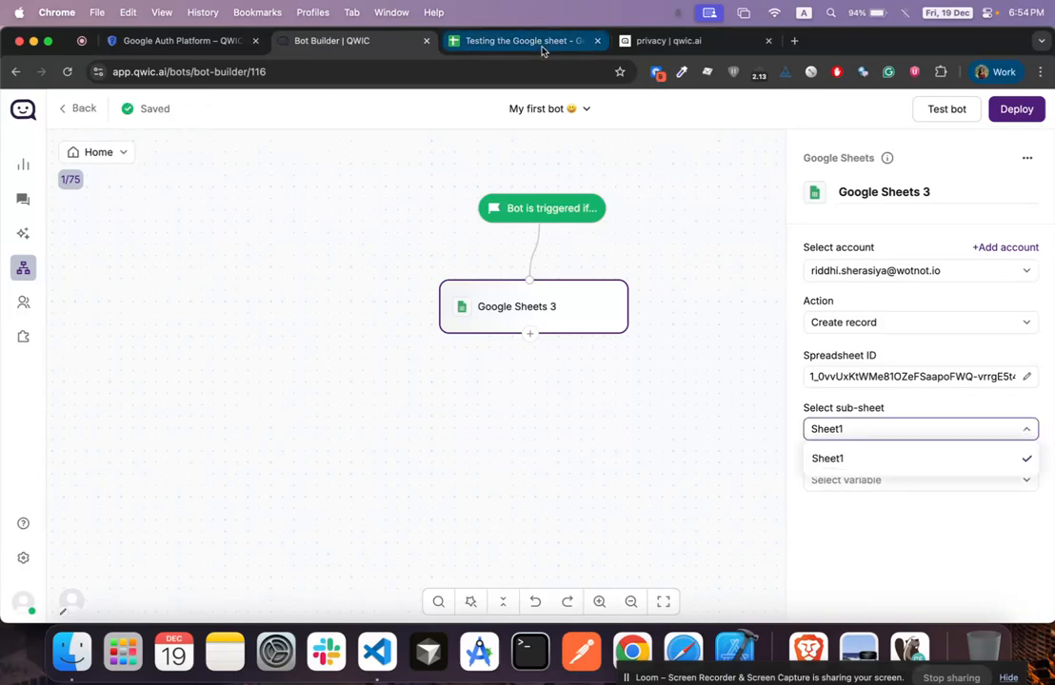
left_click(461, 44)
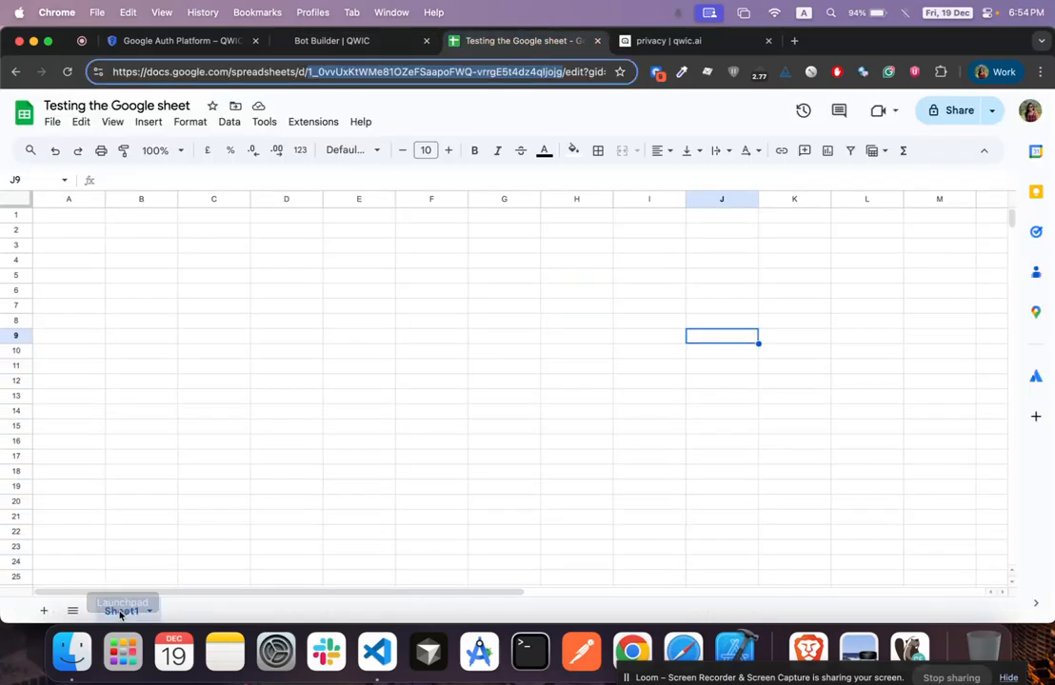
left_click(362, 44)
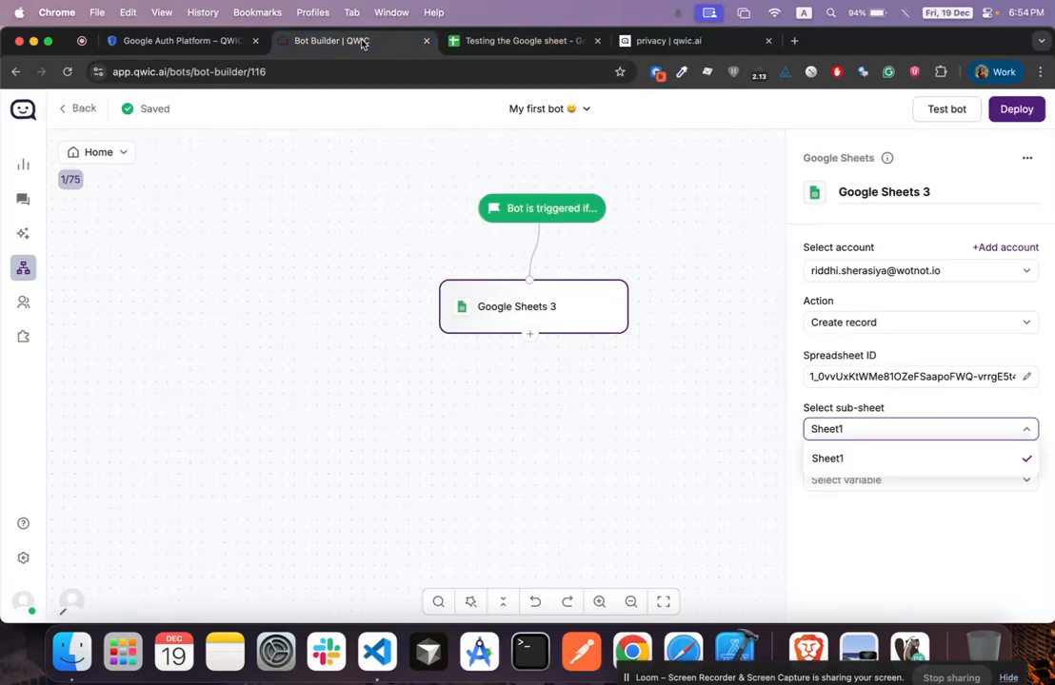
left_click(826, 461)
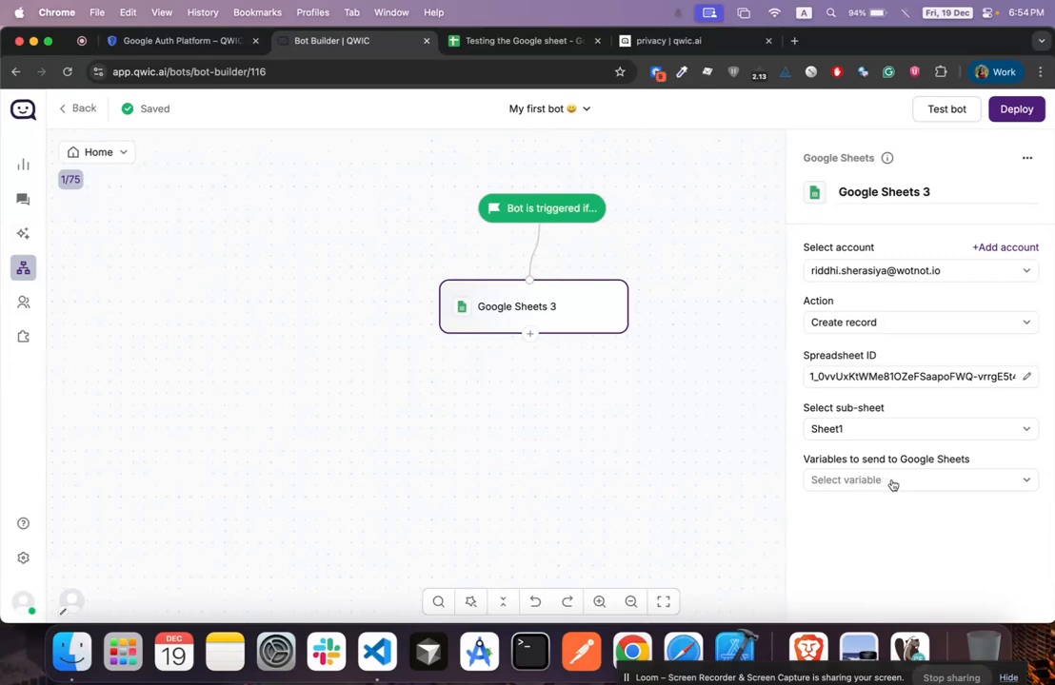
Send the name variable, then disconnect Google Sheets 3 from the trigger
left_click(892, 483)
type("nam")
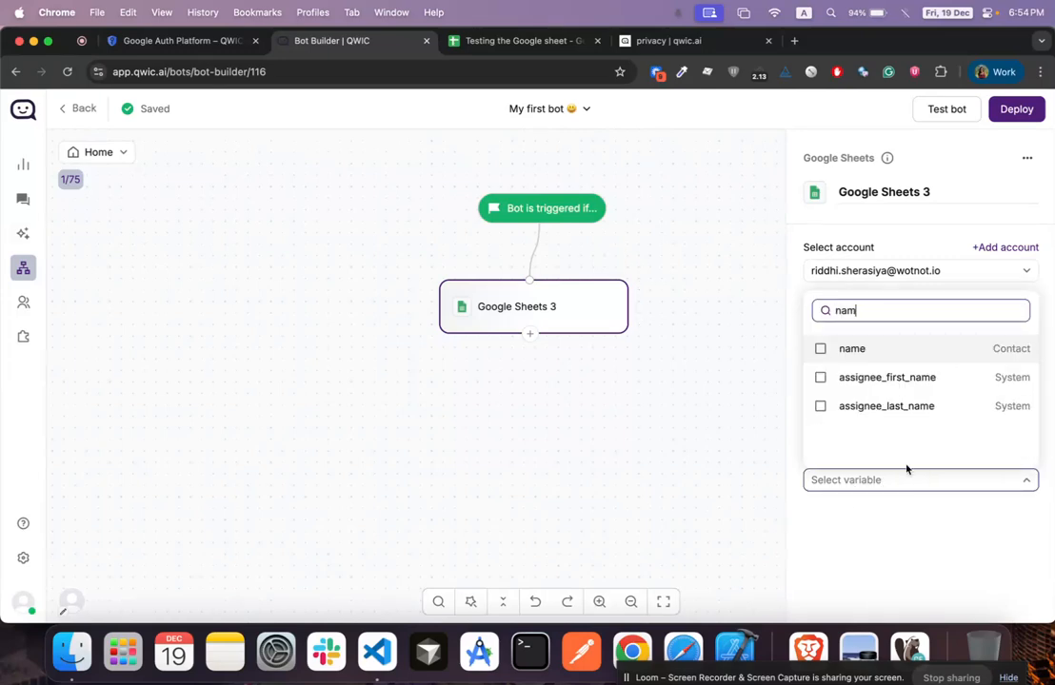
left_click(888, 350)
left_click(847, 514)
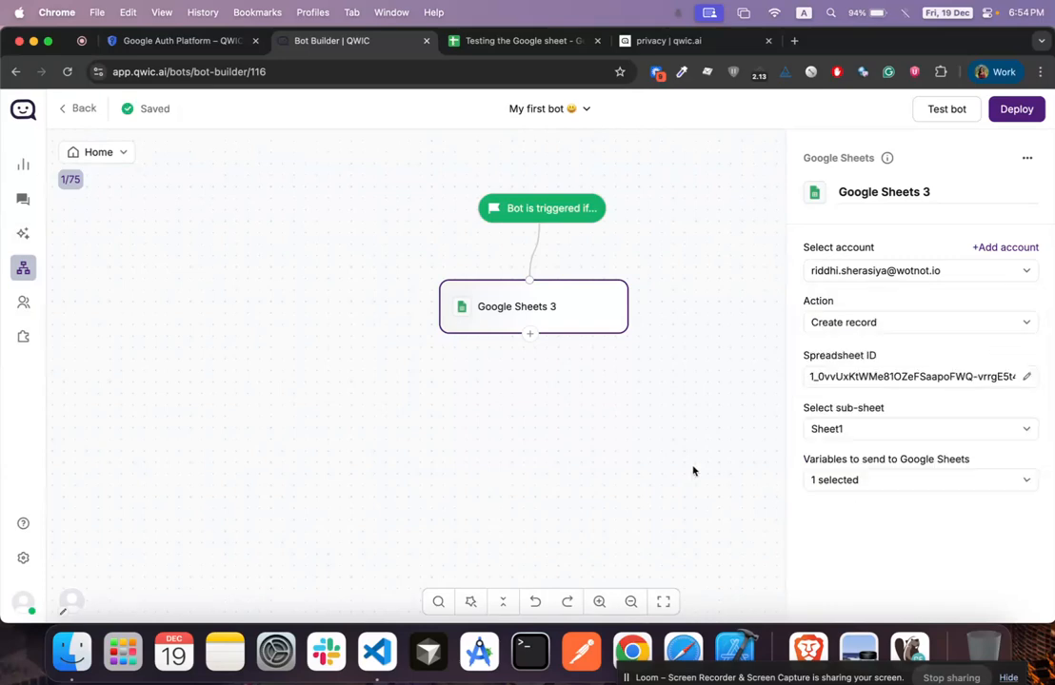
left_click(533, 251)
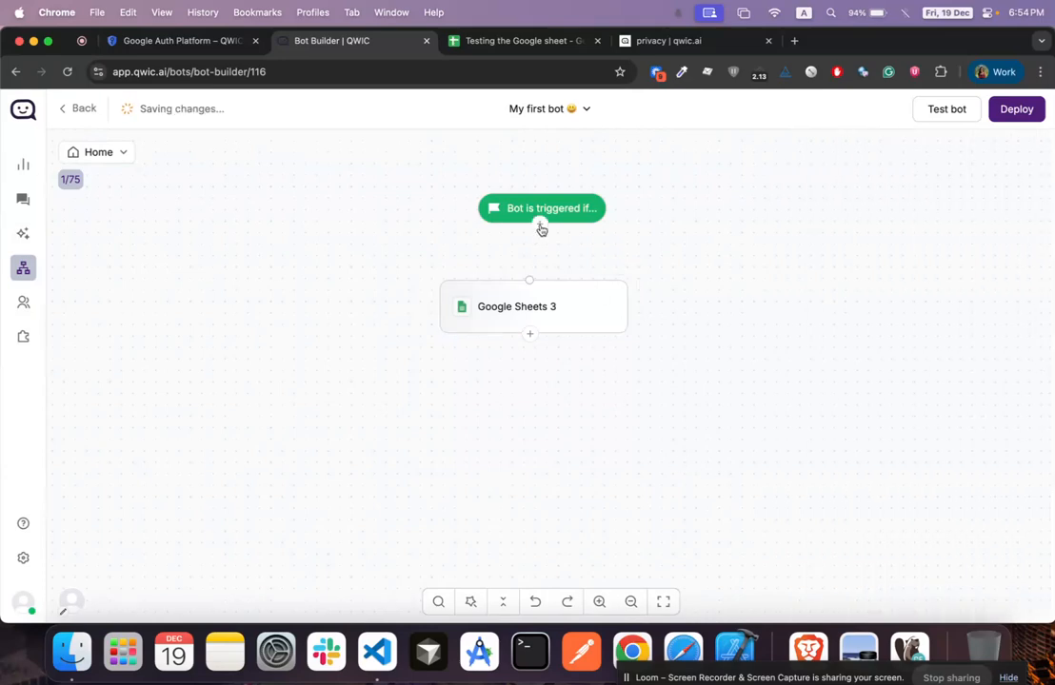
Add Collect Input 5 before Google Sheets 3, asking 'Please provide your name' and saving to name
left_click(540, 226)
left_click(498, 373)
left_click_drag(518, 314, 460, 312)
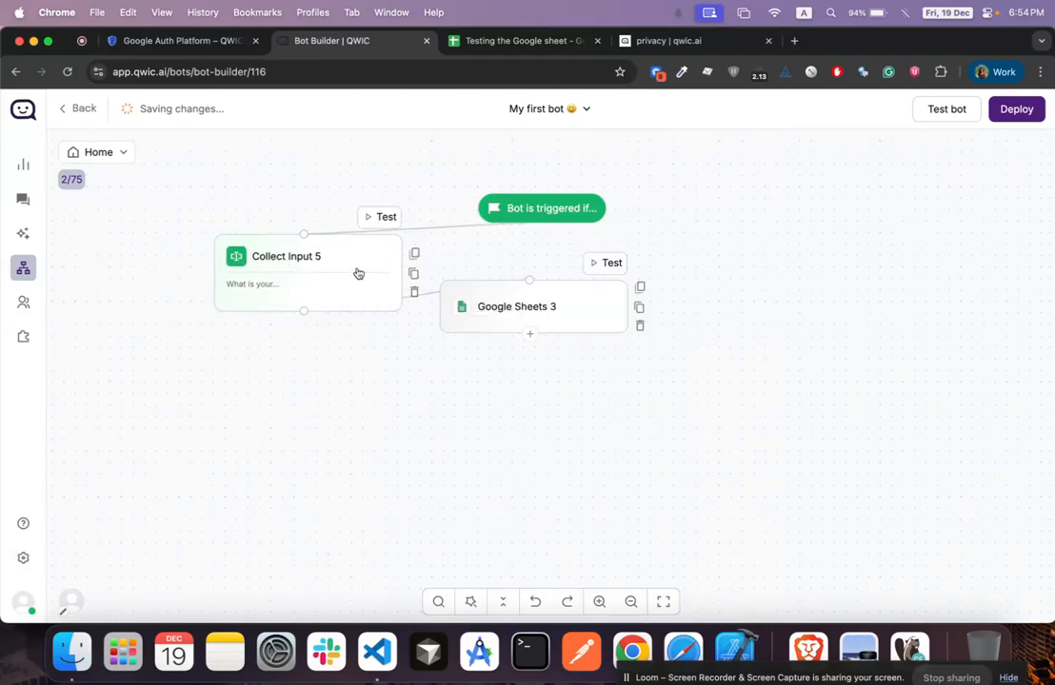
left_click(358, 273)
triple_click(881, 300)
type("P")
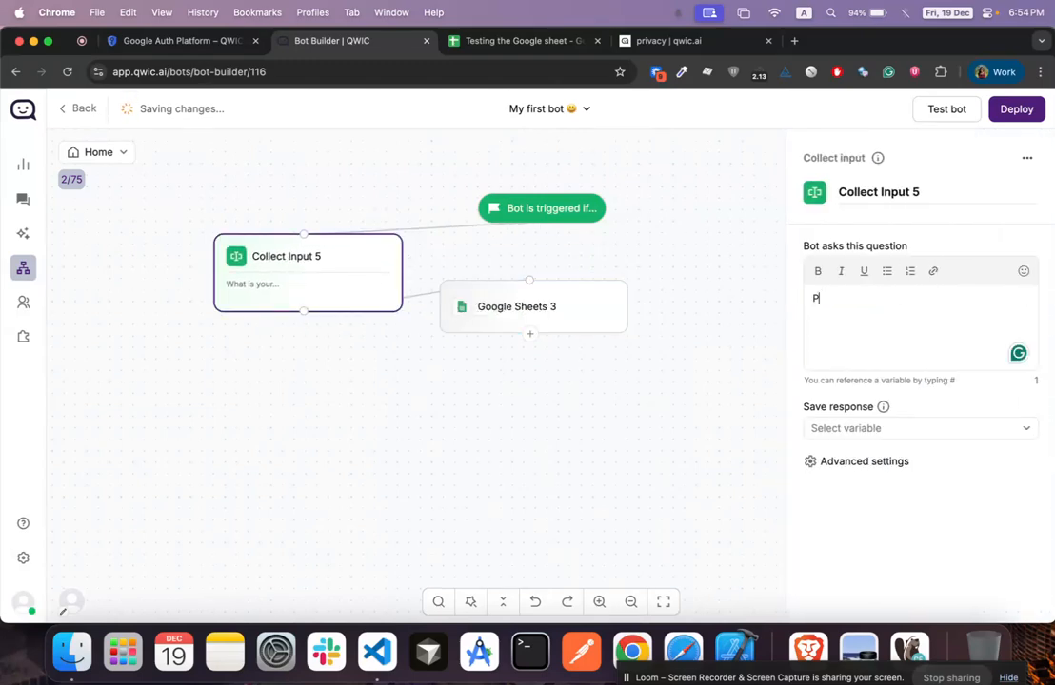
type("lease provide your name")
left_click(906, 429)
type("nam")
left_click(857, 259)
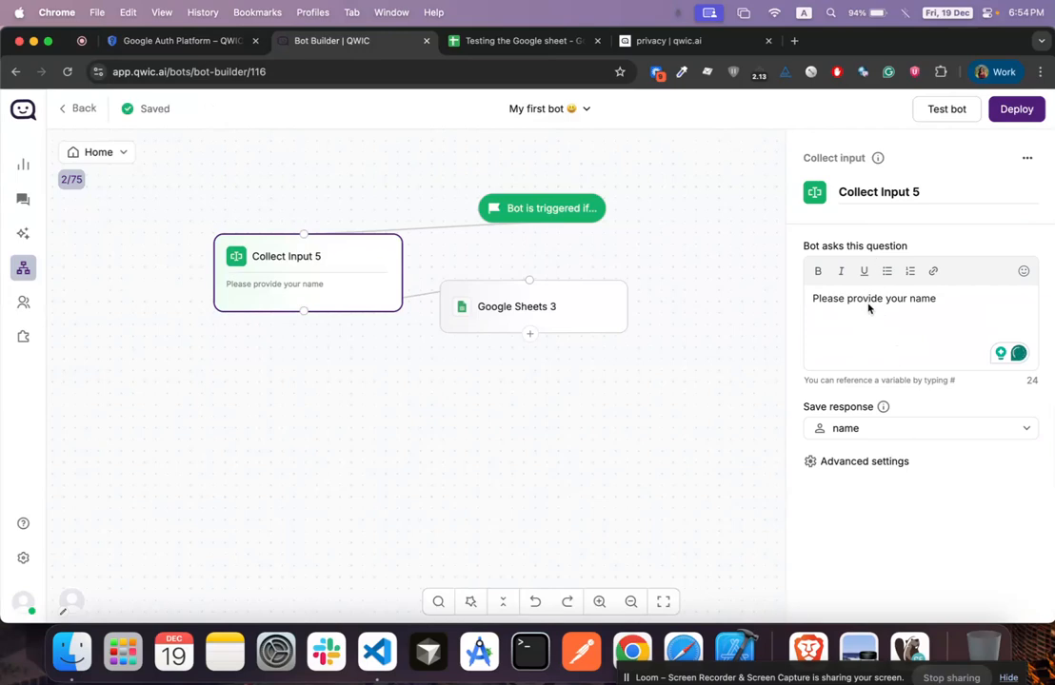
Check which variables Google Sheets 3 sends, then switch to the Testing the Google sheet spreadsheet
left_click(493, 314)
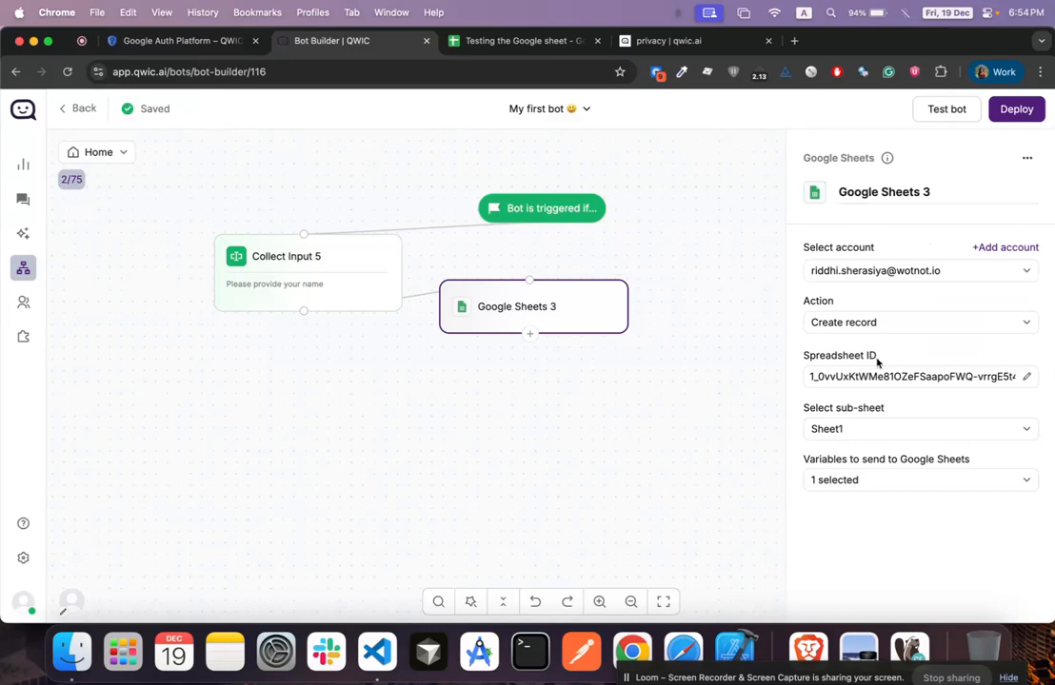
left_click(850, 480)
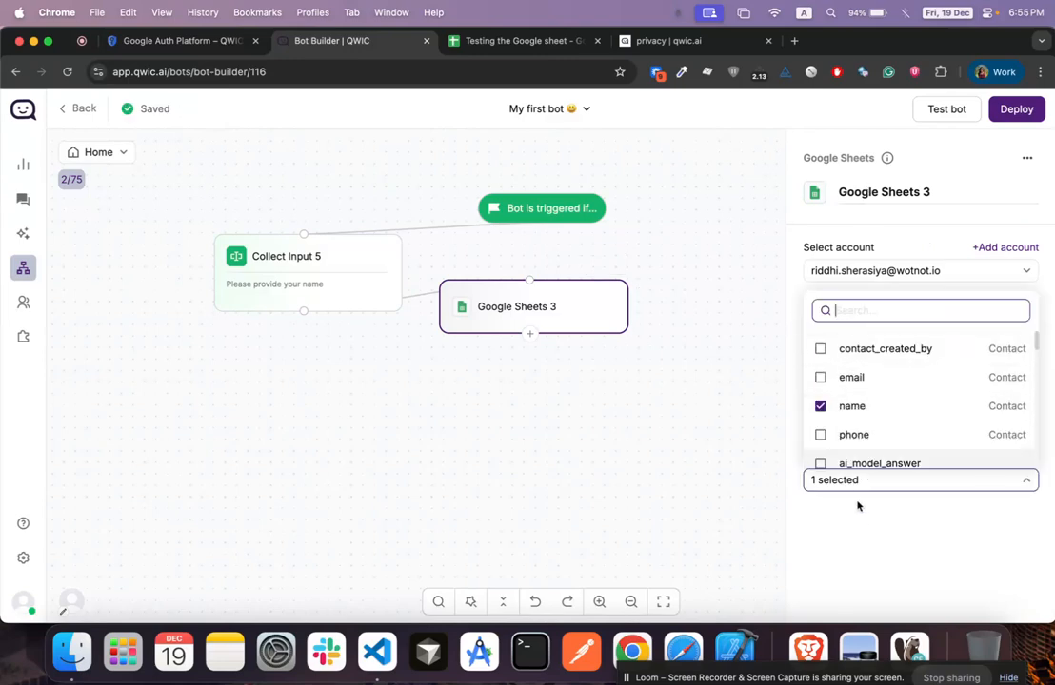
left_click(860, 518)
mouse_move(377, 279)
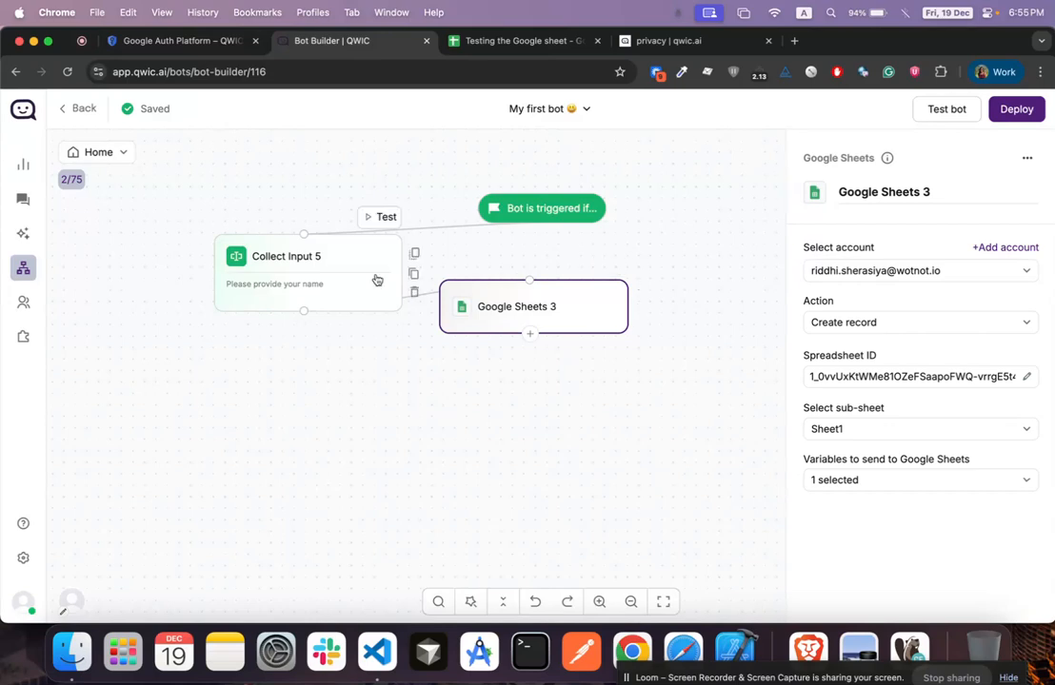
left_click(504, 40)
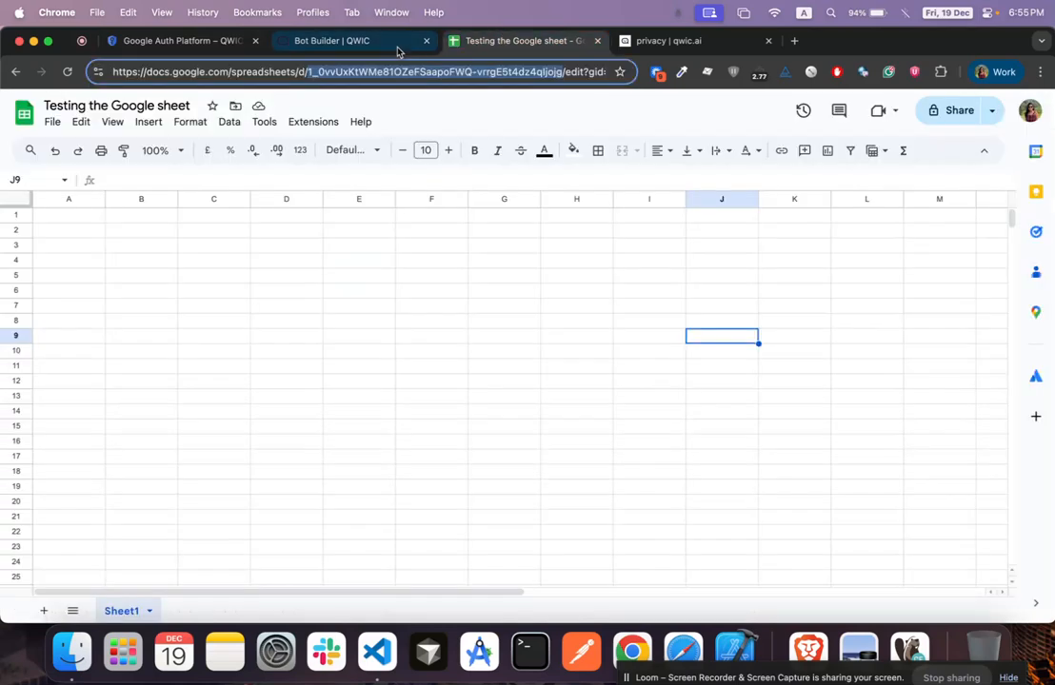
Run a test chat, answer the name question with the tester's name, and check the spreadsheet
left_click(411, 46)
left_click(939, 110)
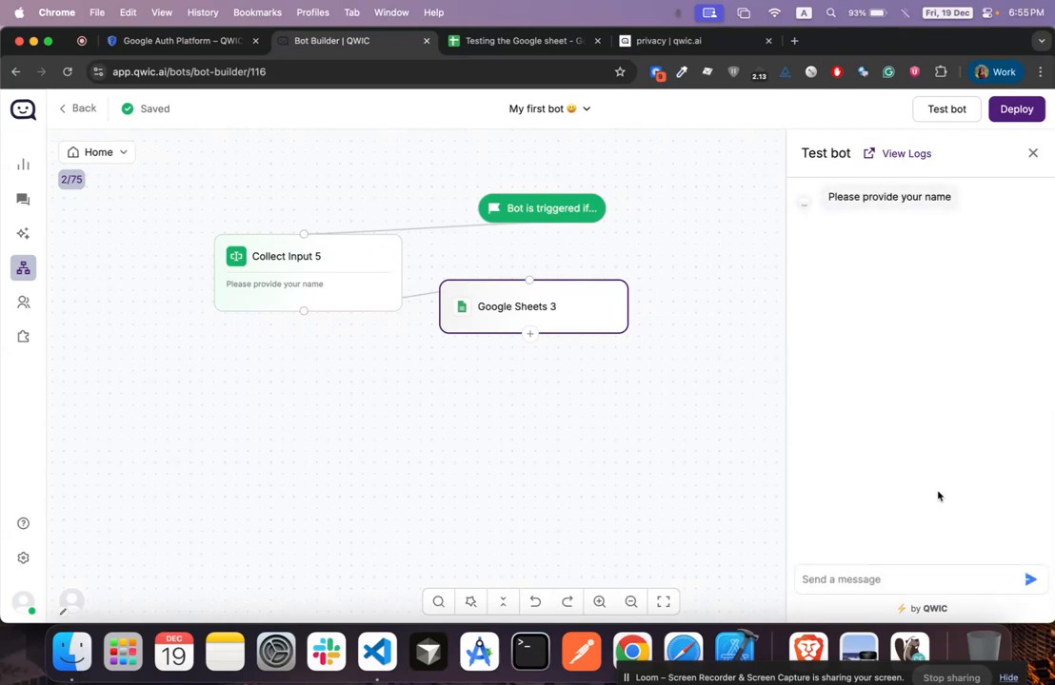
left_click(804, 578)
type("Riddhi")
key("Return")
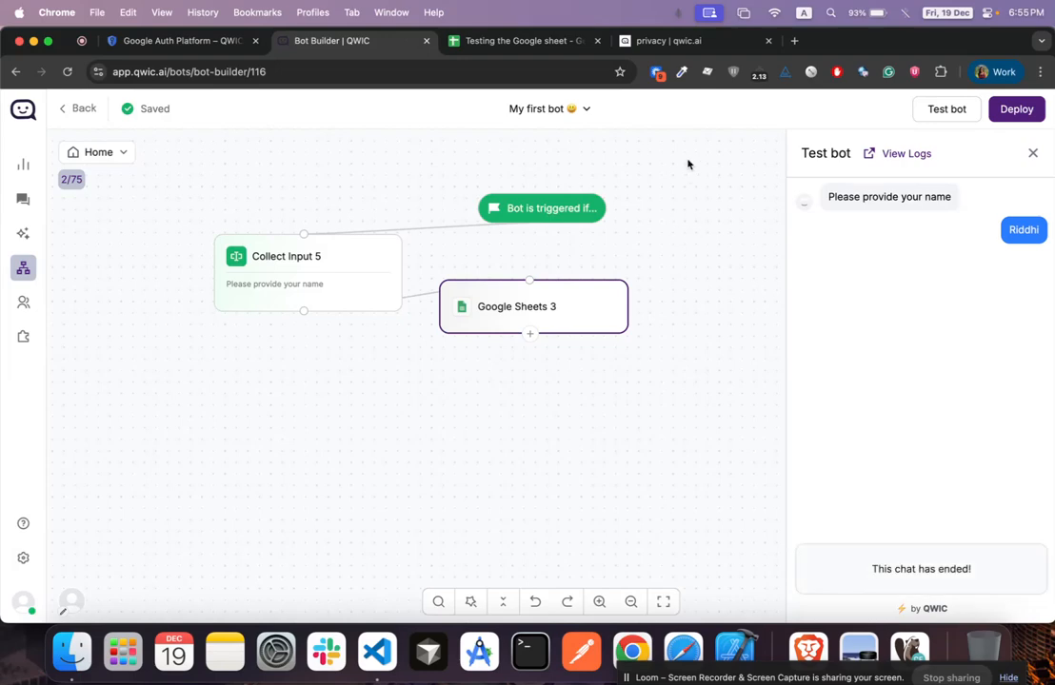
left_click(488, 43)
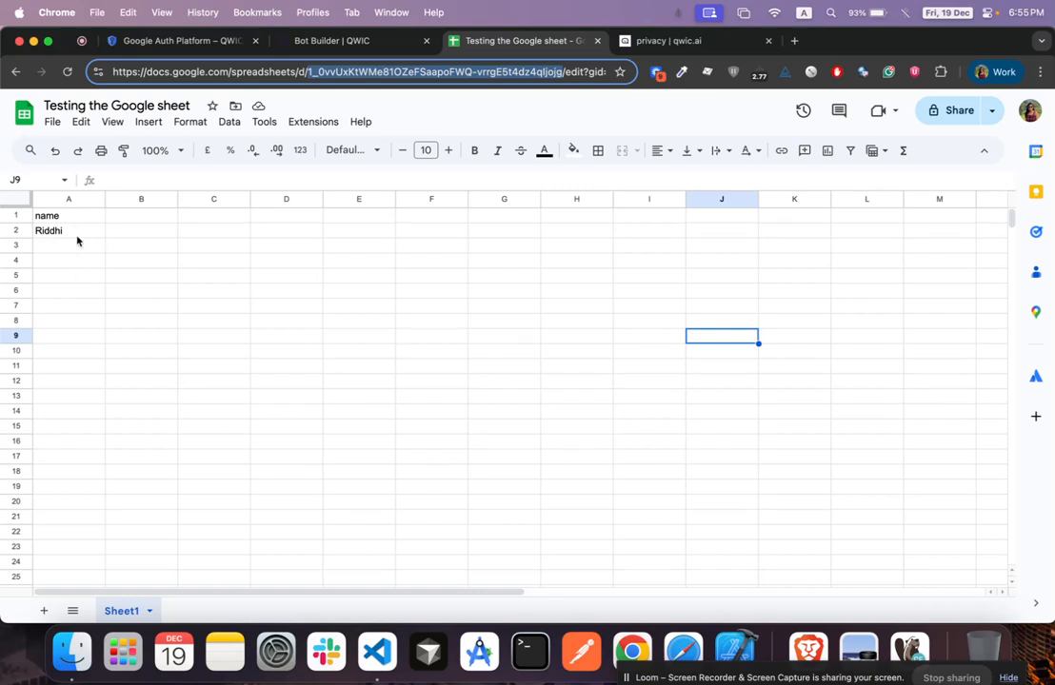
Switch the Google Sheets 3 action to Fetch record
left_click(343, 41)
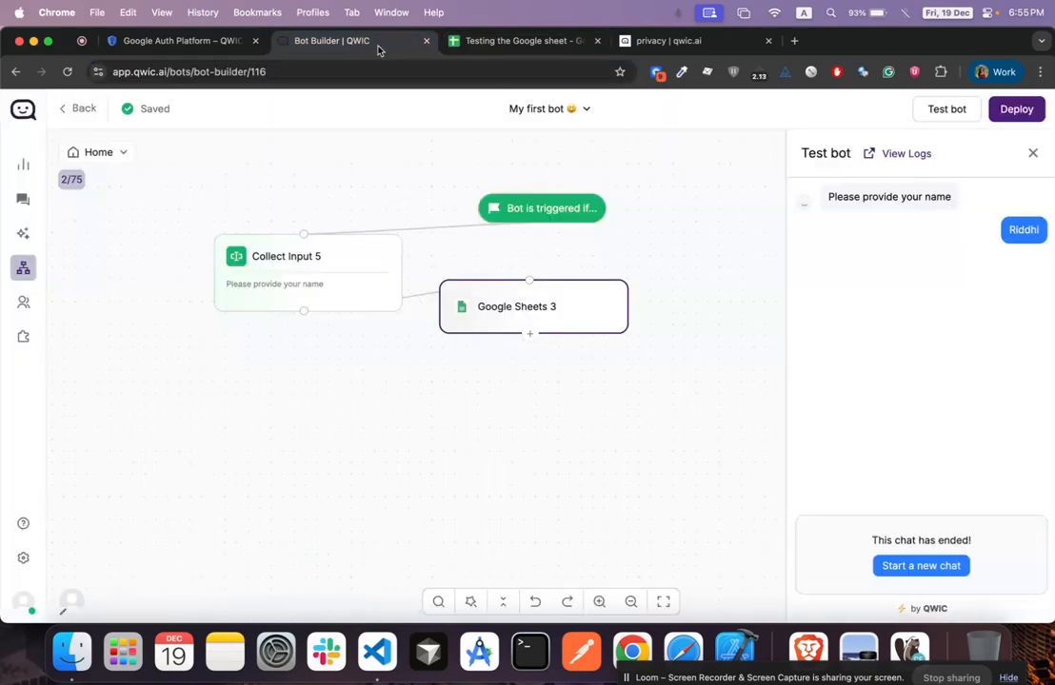
left_click(594, 297)
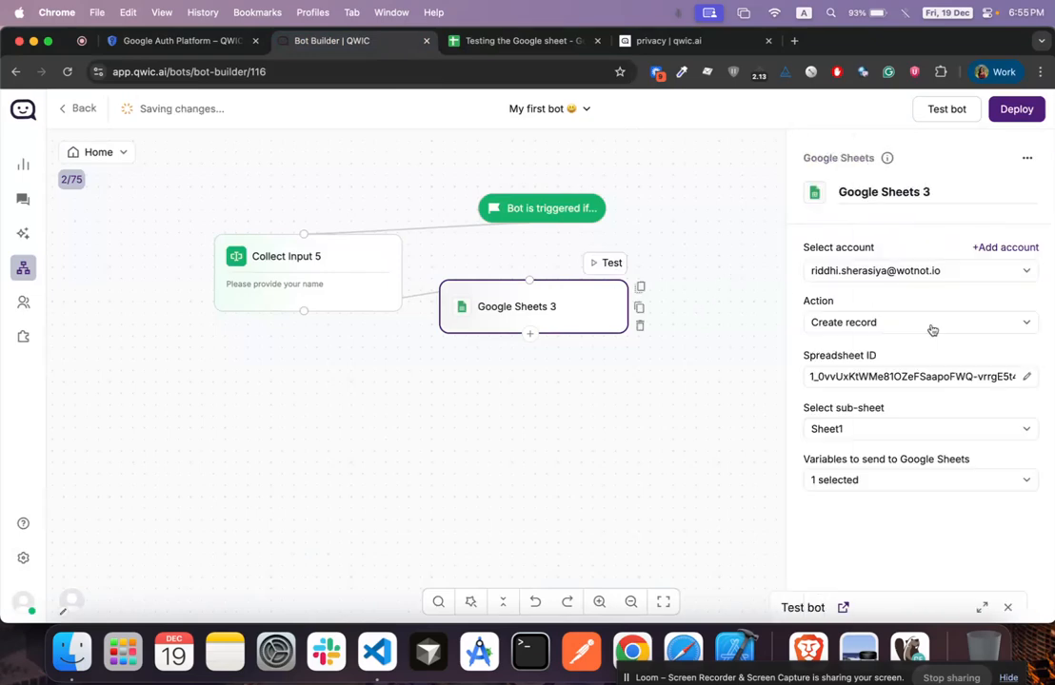
left_click(890, 329)
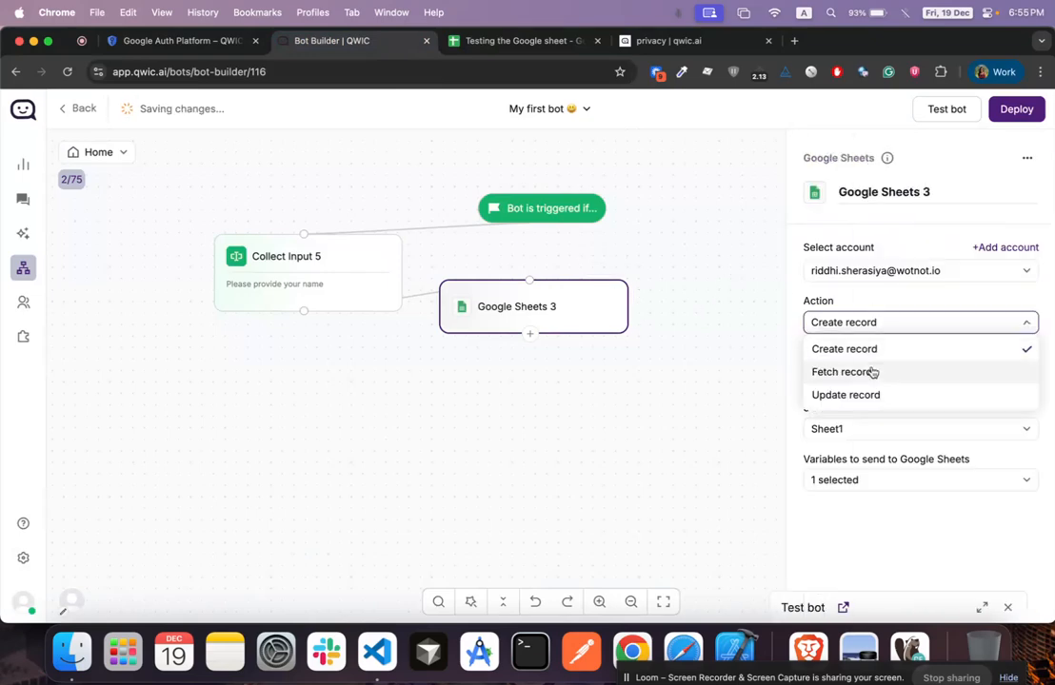
left_click(871, 371)
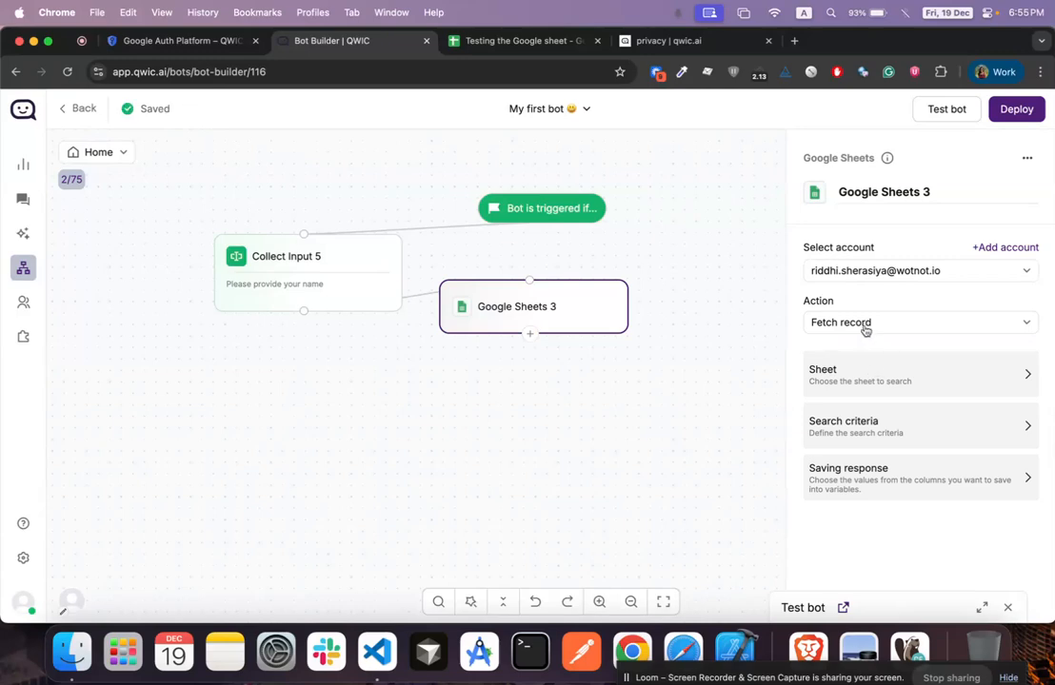
Paste the spreadsheet ID, choose Sheet1 as the sheet to search, and open the search criteria
left_click(881, 371)
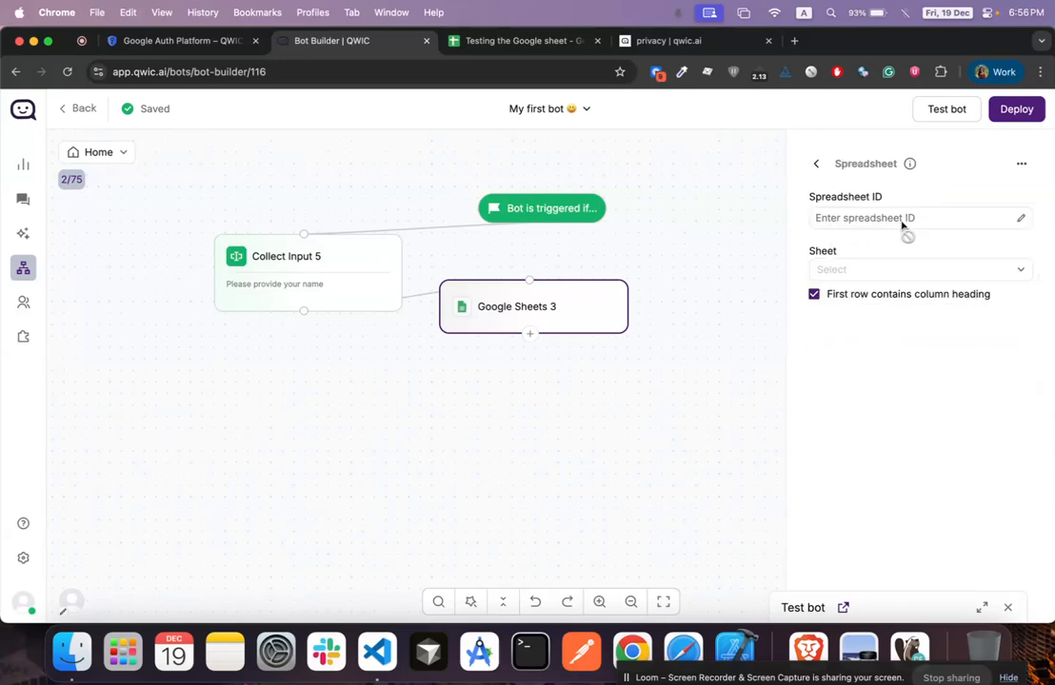
left_click(1019, 221)
key("super+v")
left_click(1028, 219)
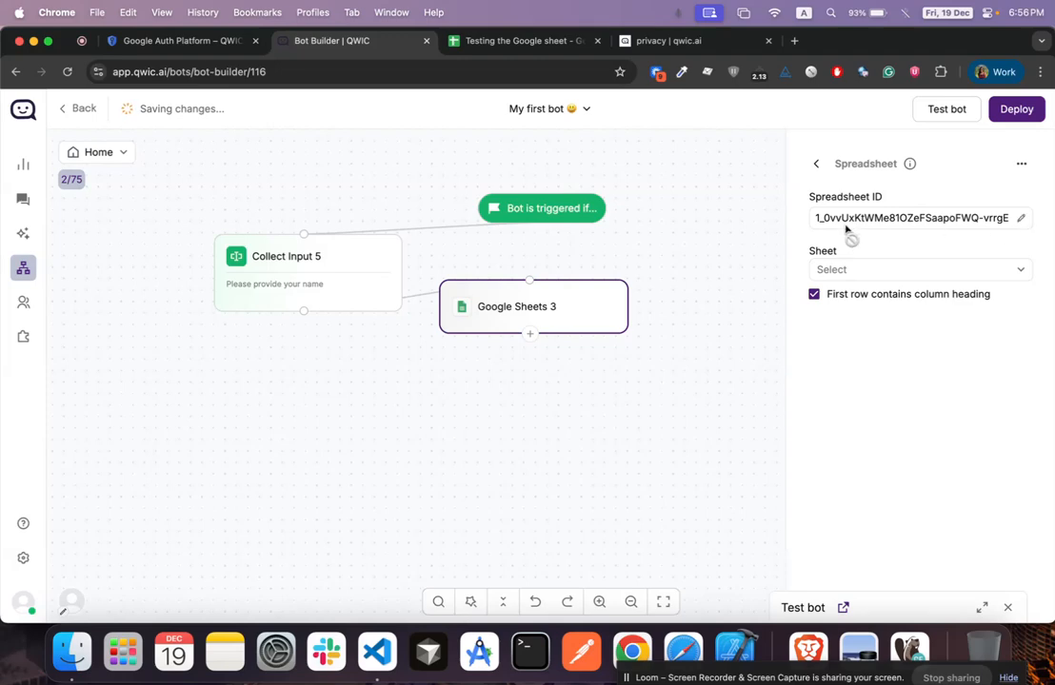
left_click(856, 271)
left_click(860, 301)
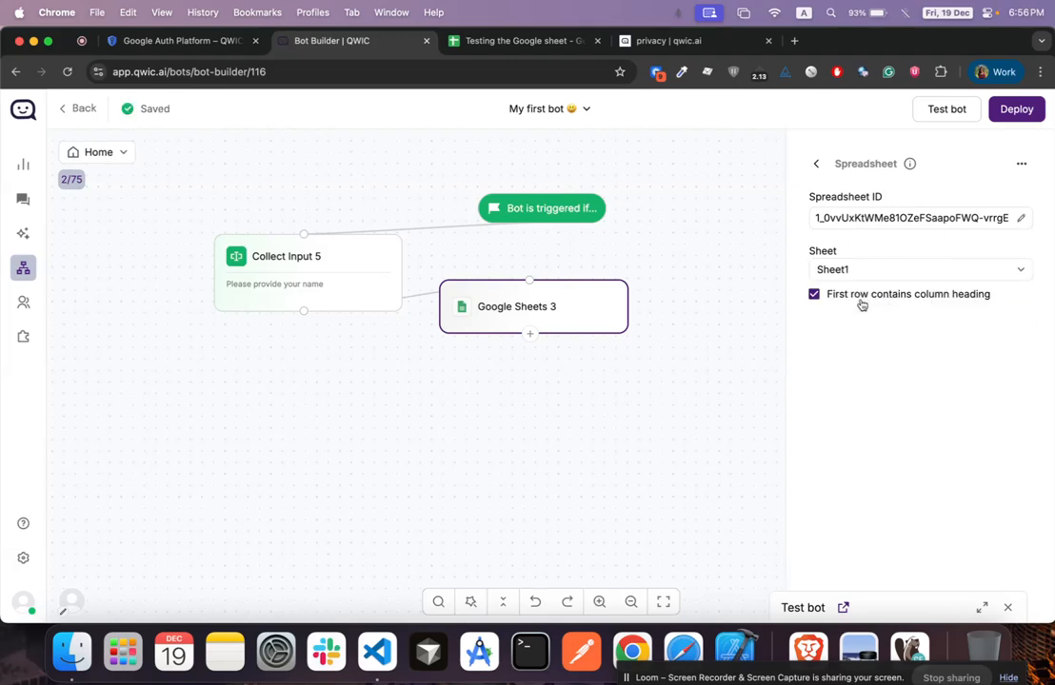
left_click(819, 164)
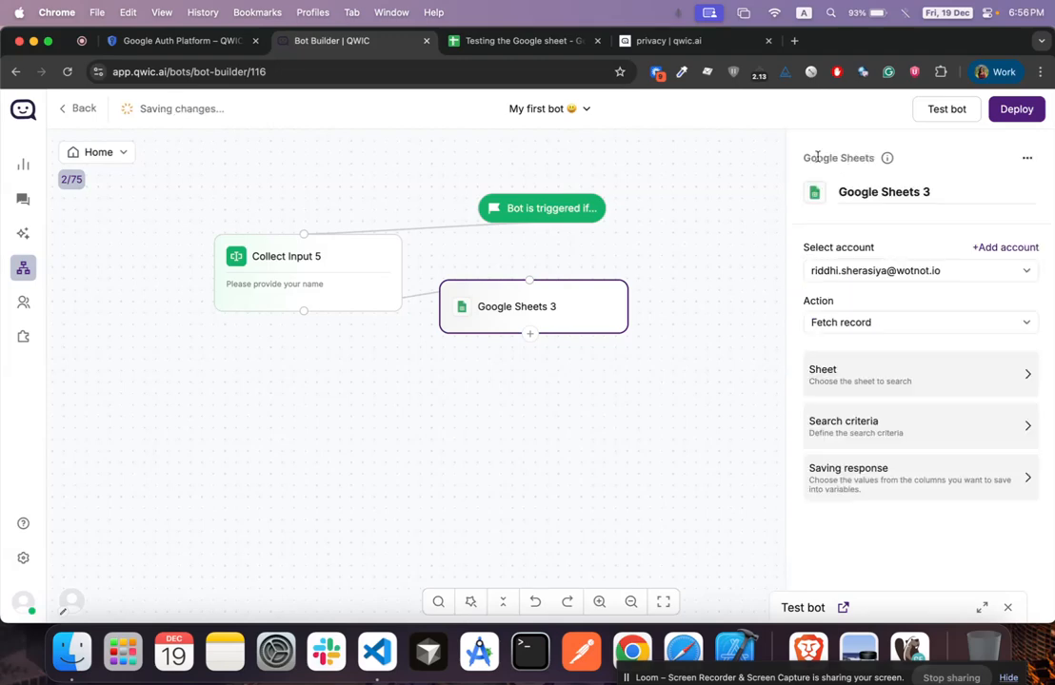
left_click(875, 432)
Set the search criteria to name equals the tester's name, checking the spelling against the spreadsheet
left_click(869, 238)
left_click(883, 269)
left_click(906, 285)
type("RIddhi")
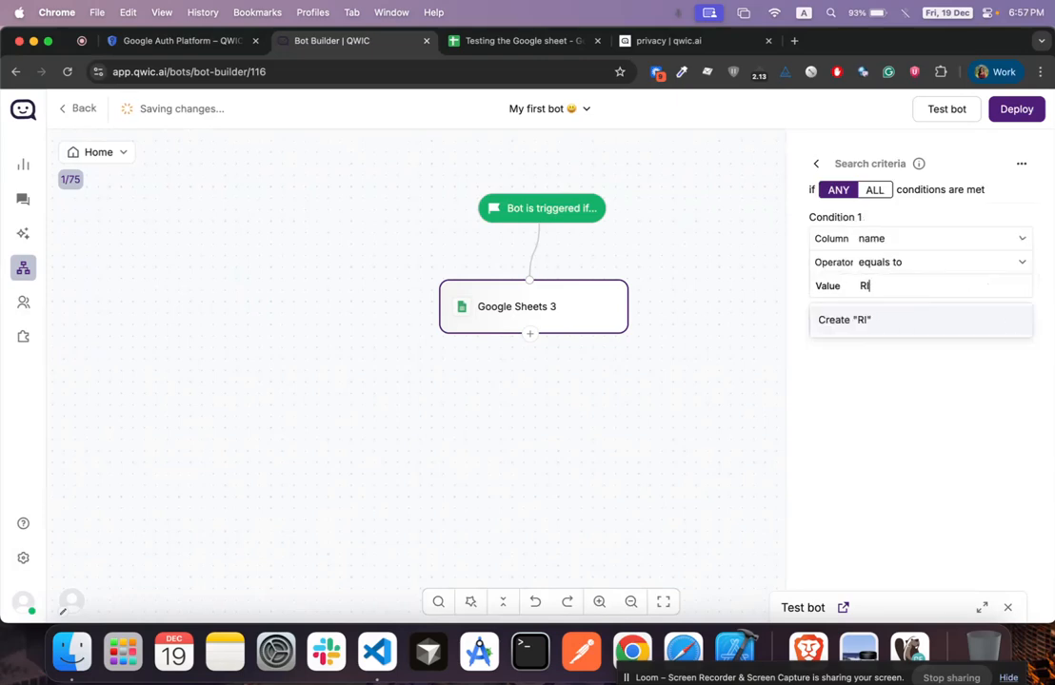
double_click(884, 285)
type("Ridhidhi")
key("Return")
left_click(535, 41)
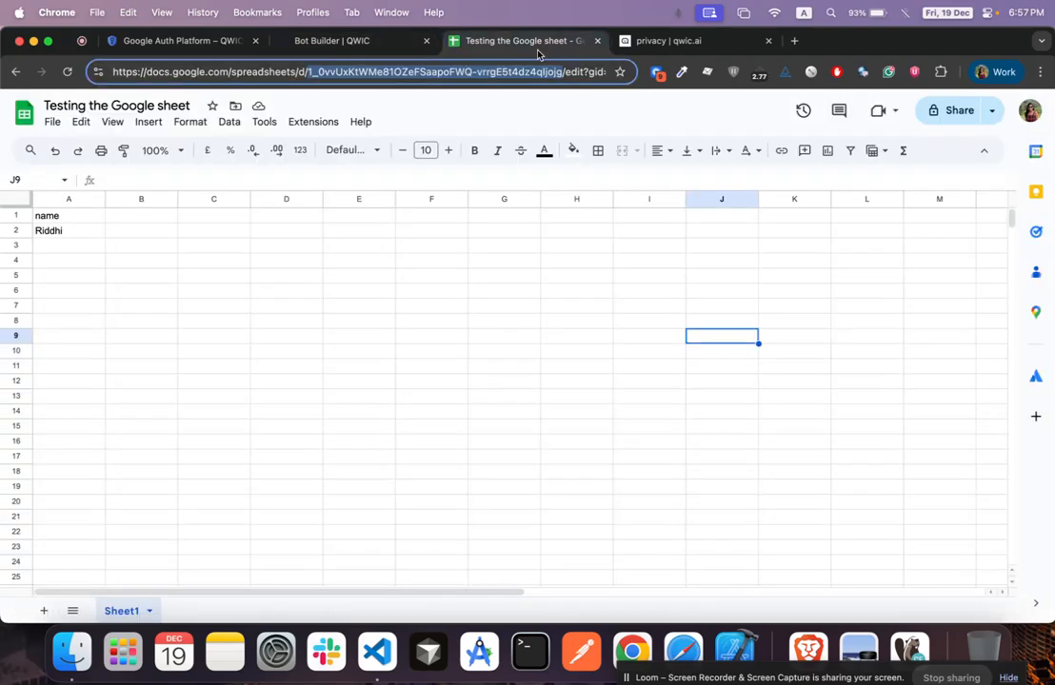
left_click(352, 38)
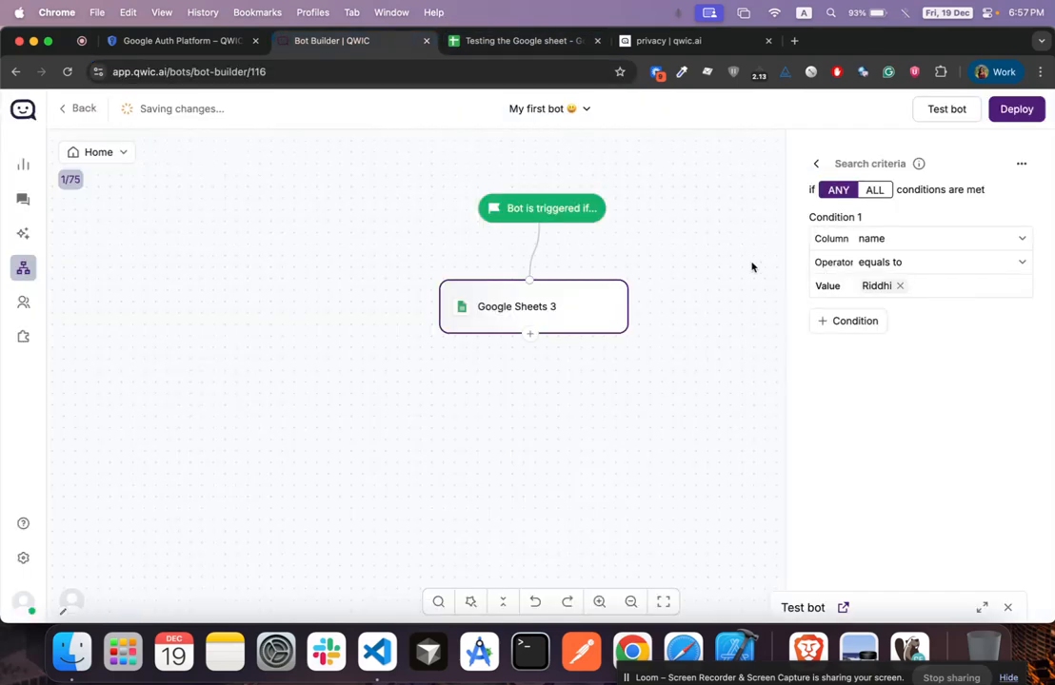
left_click(818, 165)
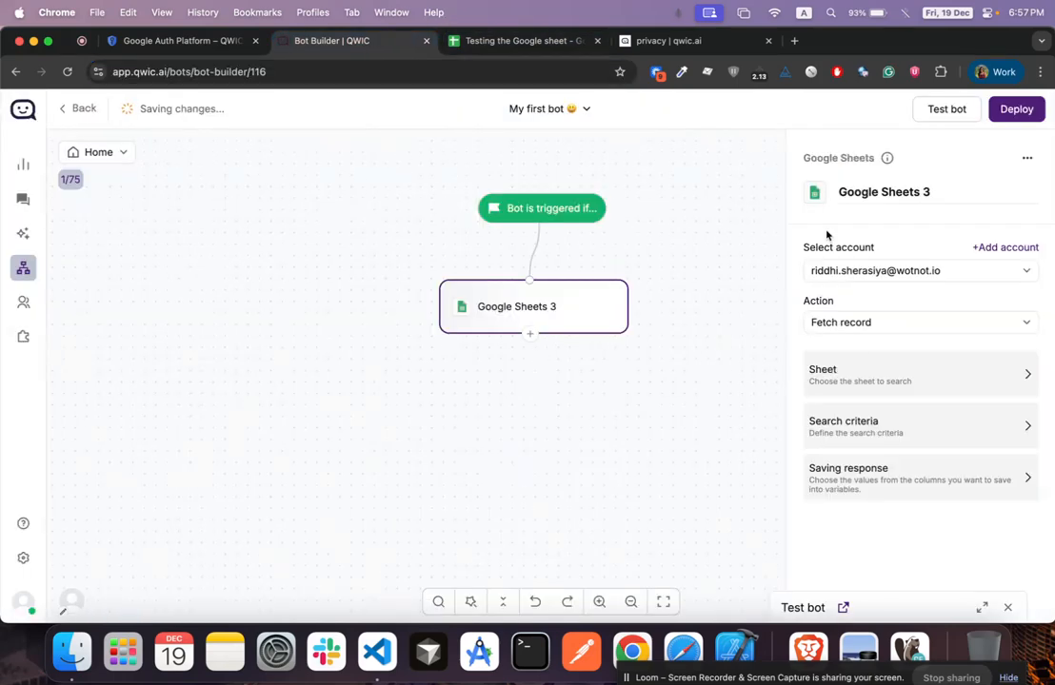
Save the fetched record's All columns into sheet_response, removing the extra variable rows
left_click(873, 476)
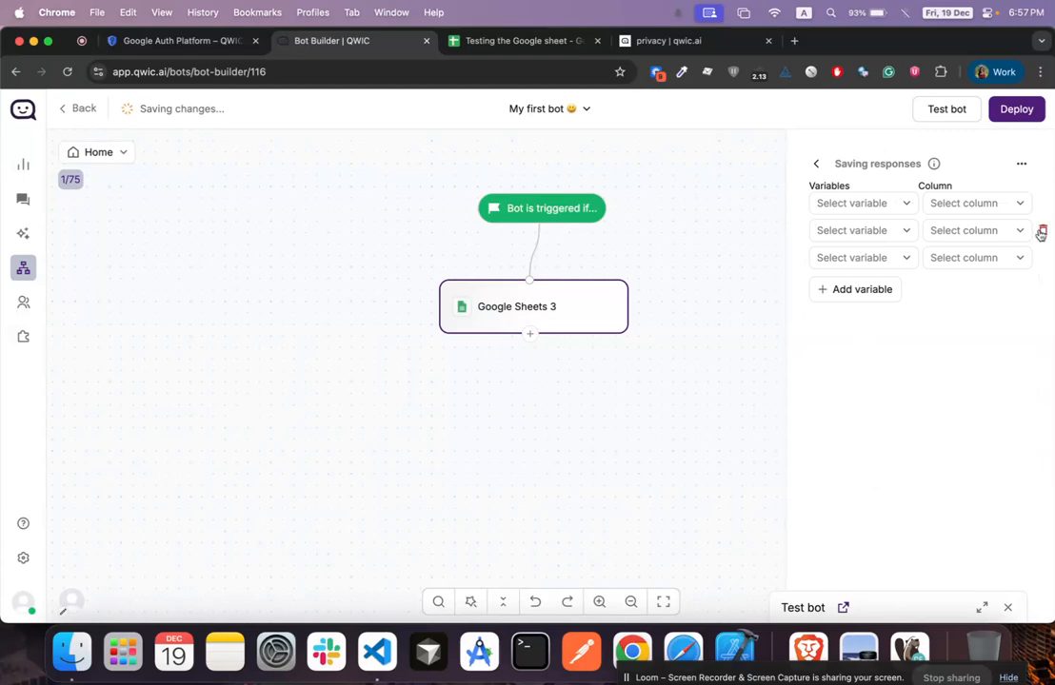
left_click(1041, 233)
left_click(1041, 233)
left_click(902, 203)
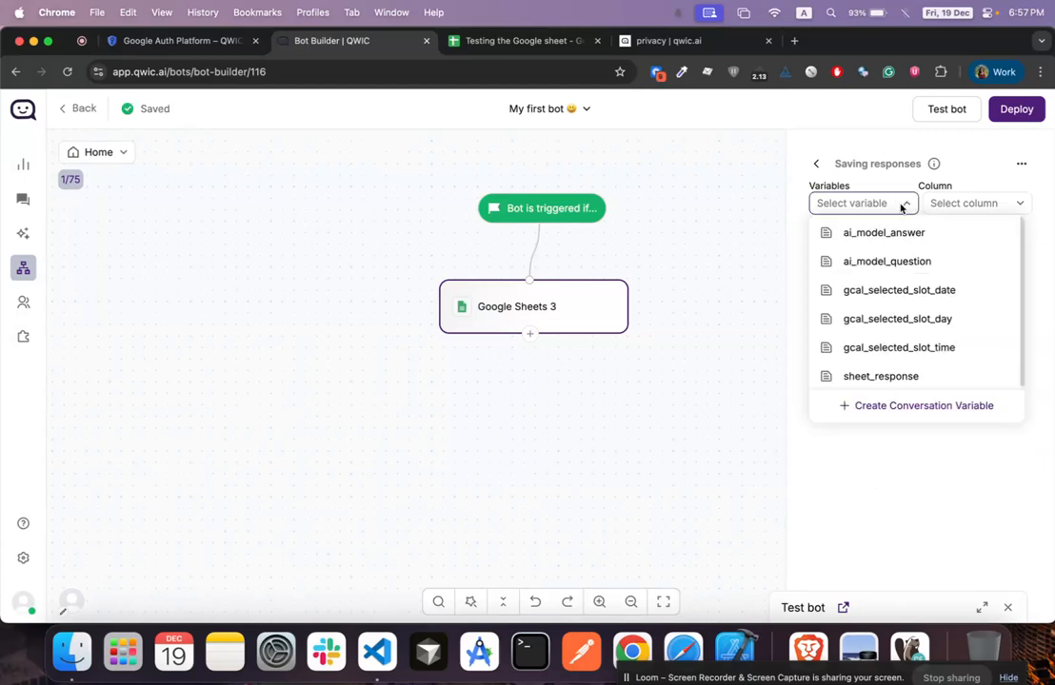
left_click(911, 375)
left_click(965, 204)
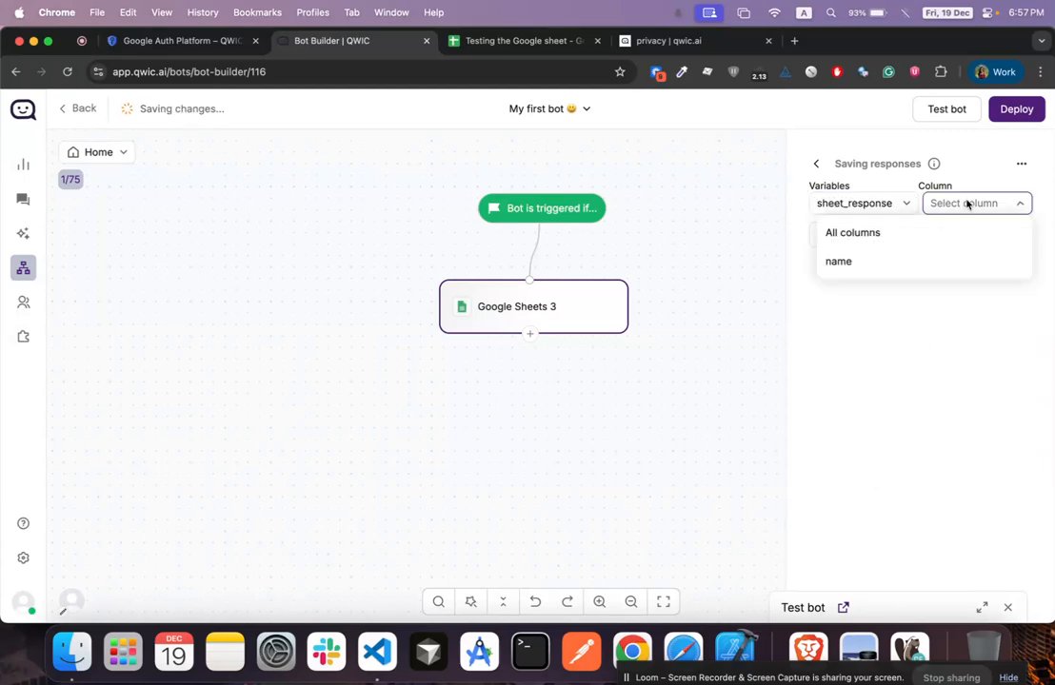
left_click(923, 229)
left_click(816, 164)
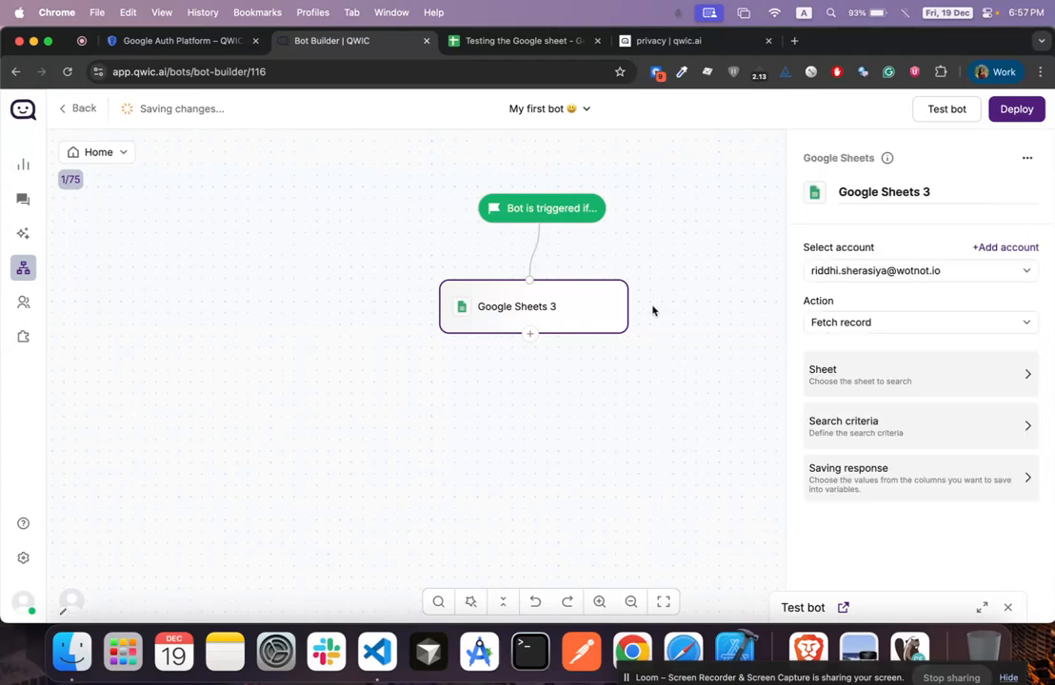
left_click(531, 335)
Add a Send message block whose text is the sheet_response variable
type("se")
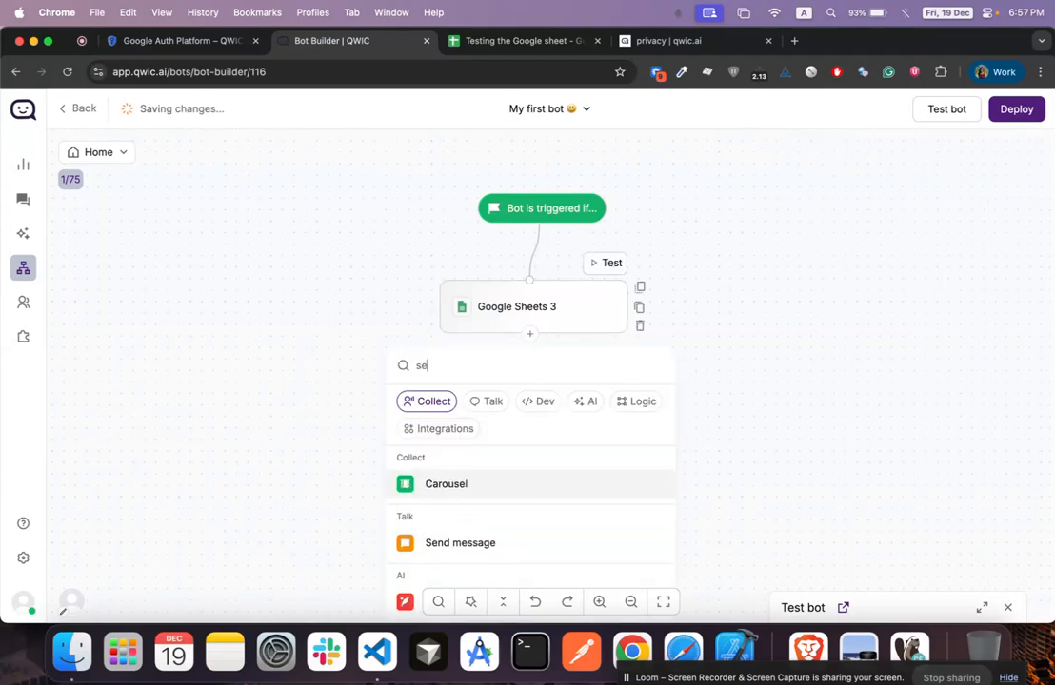
left_click(464, 544)
left_click(503, 419)
triple_click(919, 314)
type("#")
key("BackSpace")
type("#she")
left_click(918, 327)
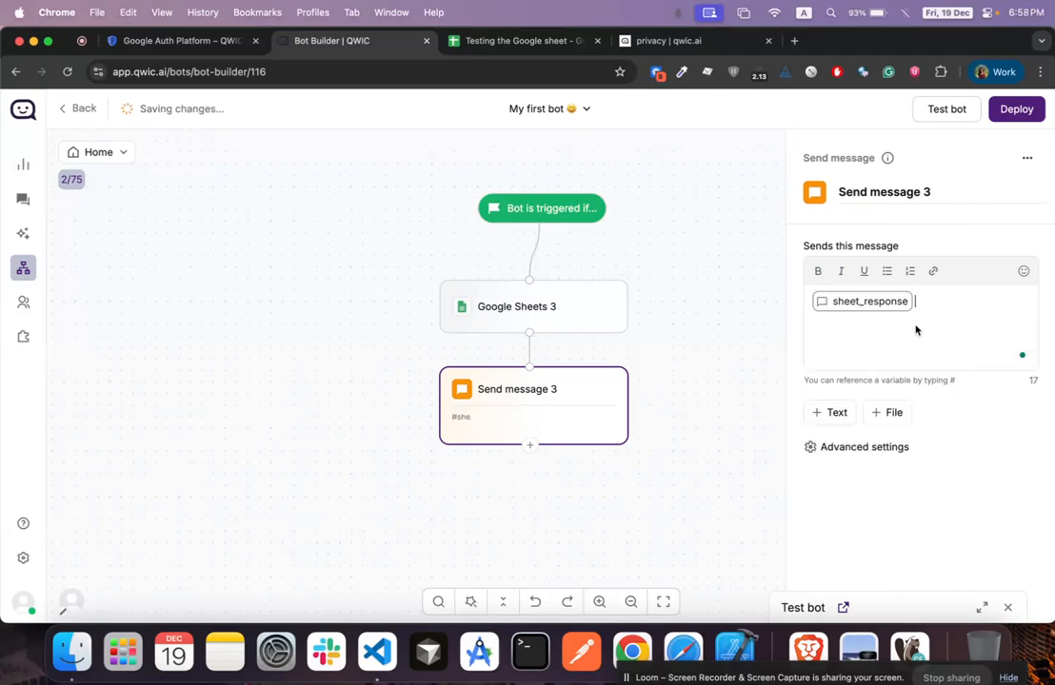
Run another test chat and highlight the returned sheet record shown as JSON
left_click(582, 319)
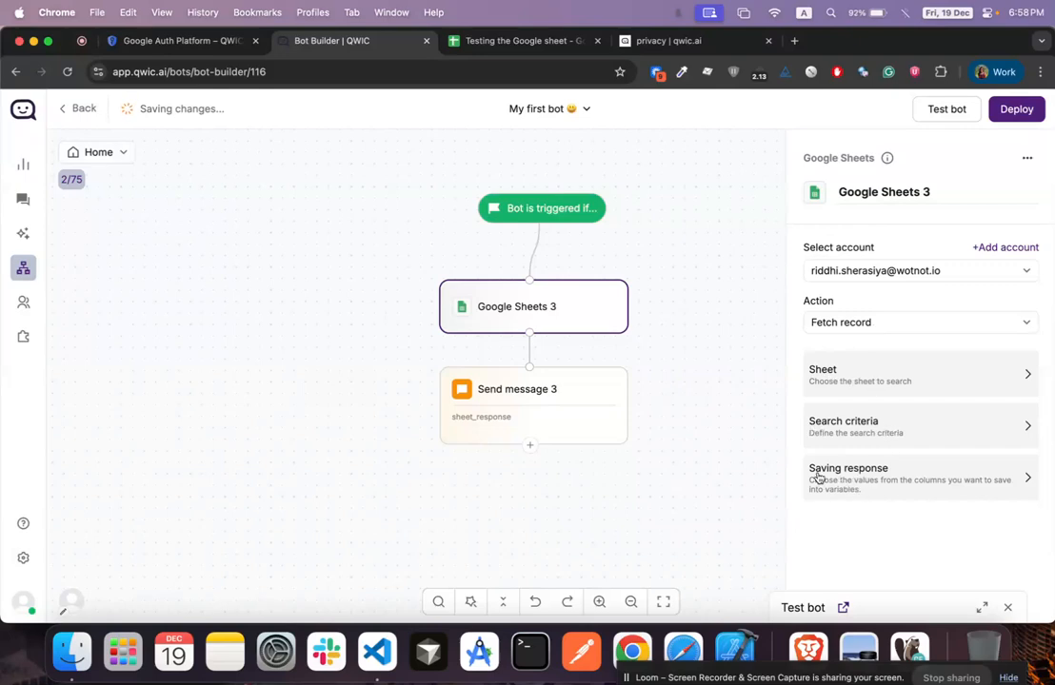
left_click(564, 419)
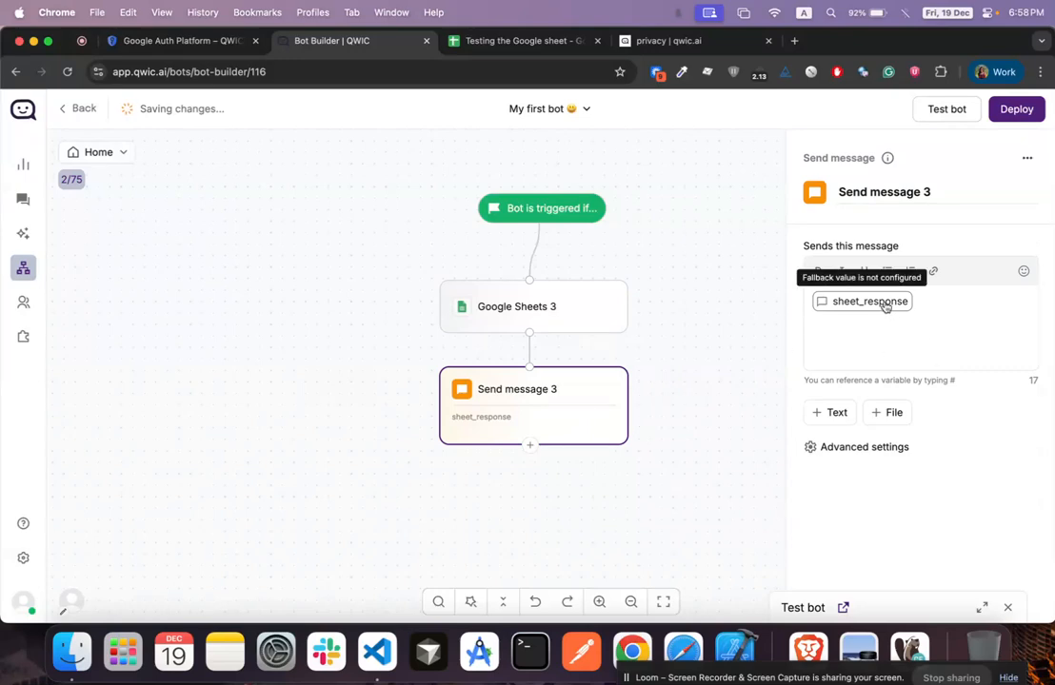
left_click(940, 109)
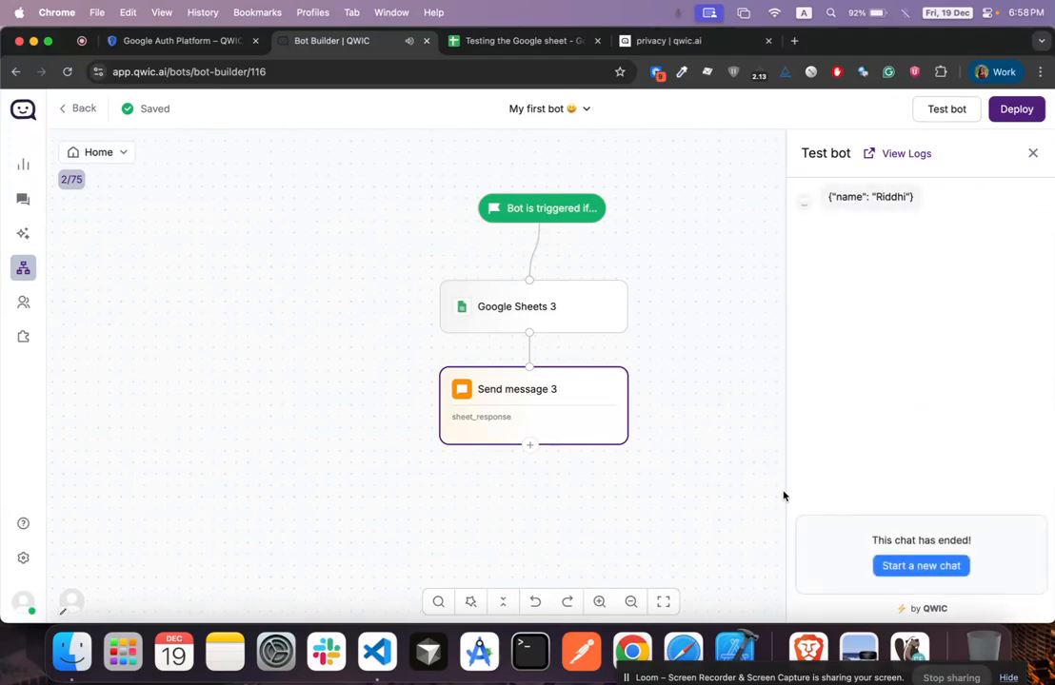
left_click_drag(827, 197, 894, 197)
left_click(893, 196)
Switch Google Sheets 3 to Update record, pasting the spreadsheet ID and choosing Sheet1
left_click(551, 313)
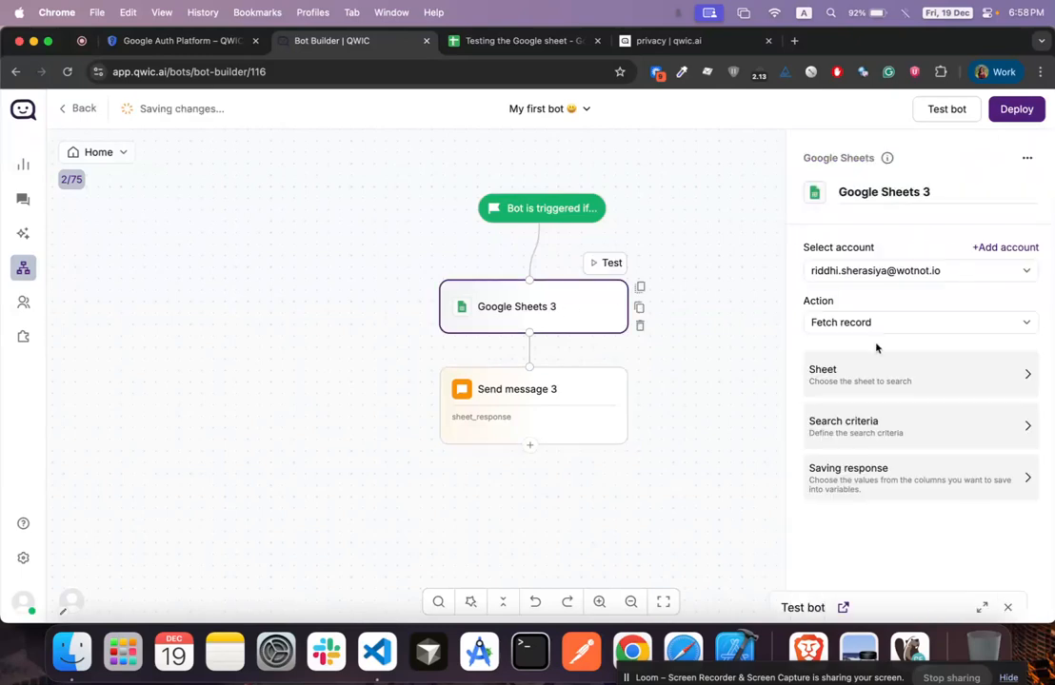
left_click(852, 323)
left_click(854, 395)
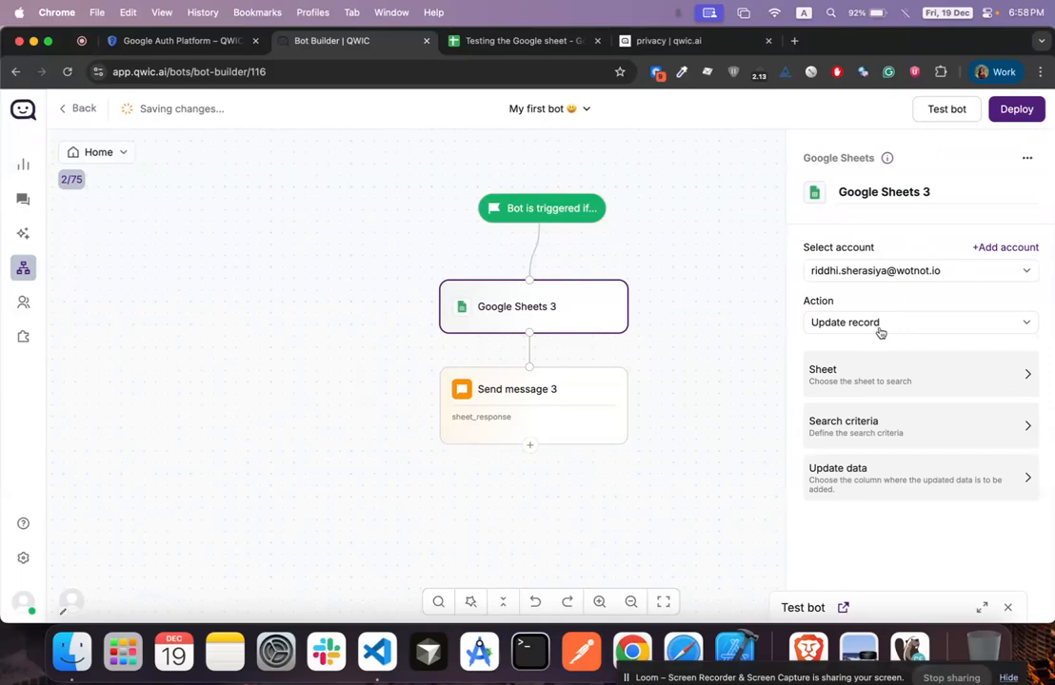
left_click(880, 375)
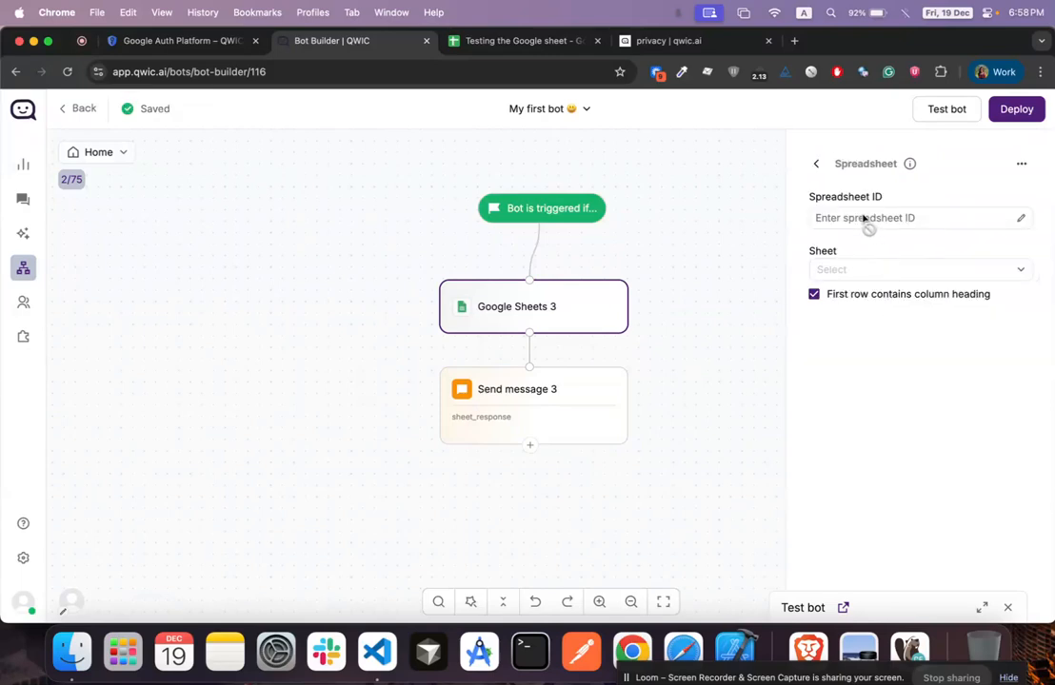
left_click(930, 220)
key("super+v")
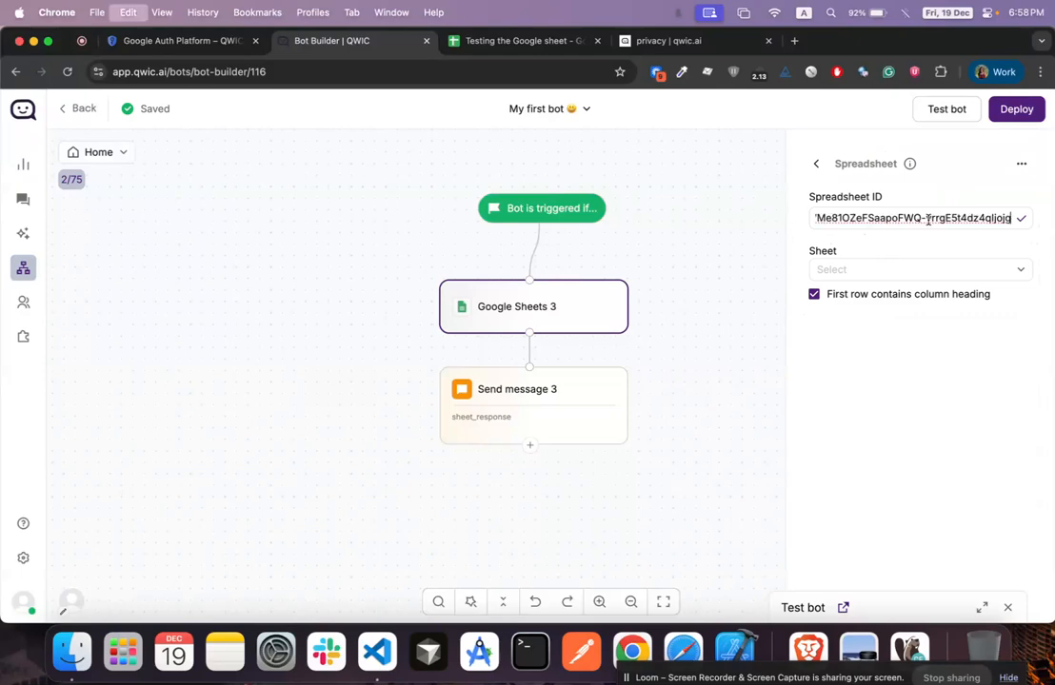
left_click(1020, 219)
left_click(876, 271)
left_click(861, 299)
left_click(817, 166)
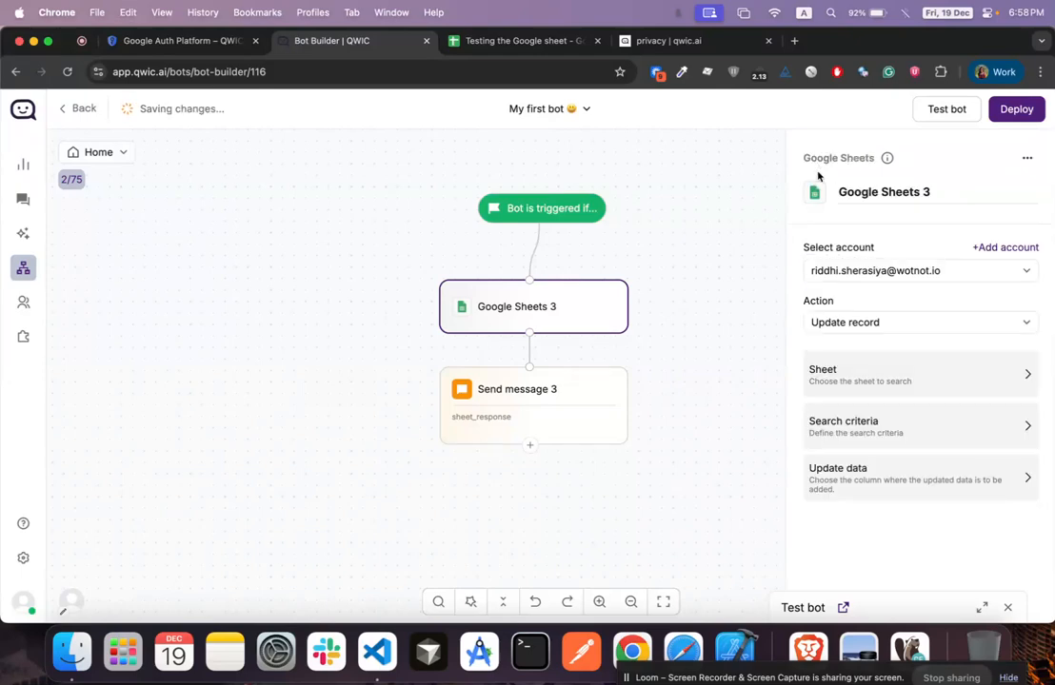
Set the search criteria to name equals the tester's name
left_click(862, 428)
left_click(877, 239)
left_click(882, 266)
left_click(880, 285)
type("Riddhi")
key("Return")
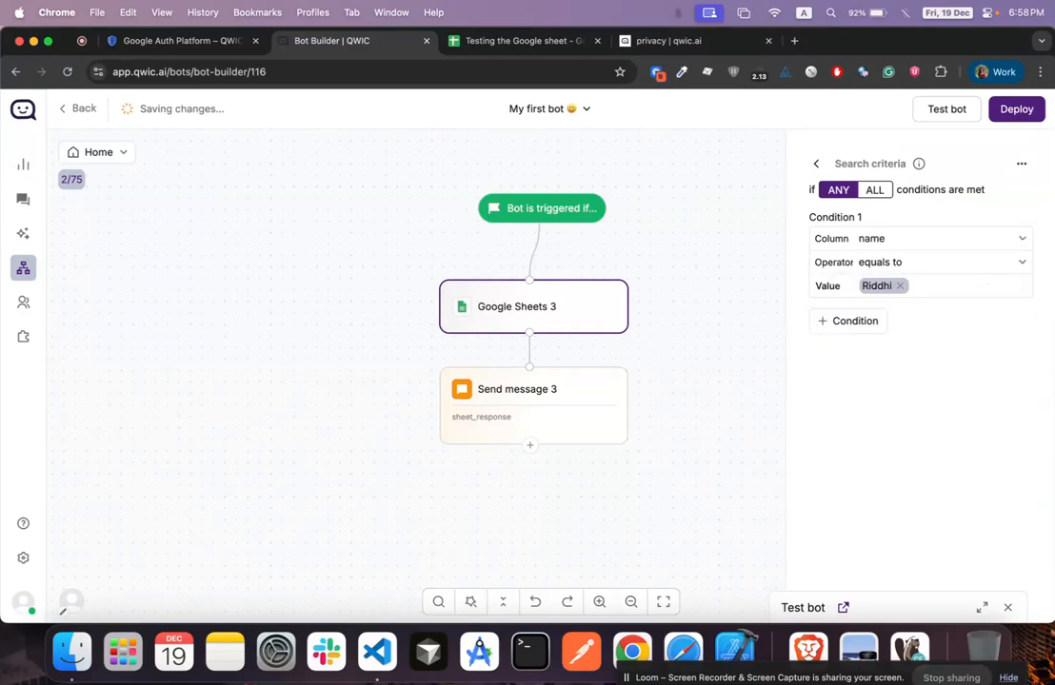
left_click(815, 164)
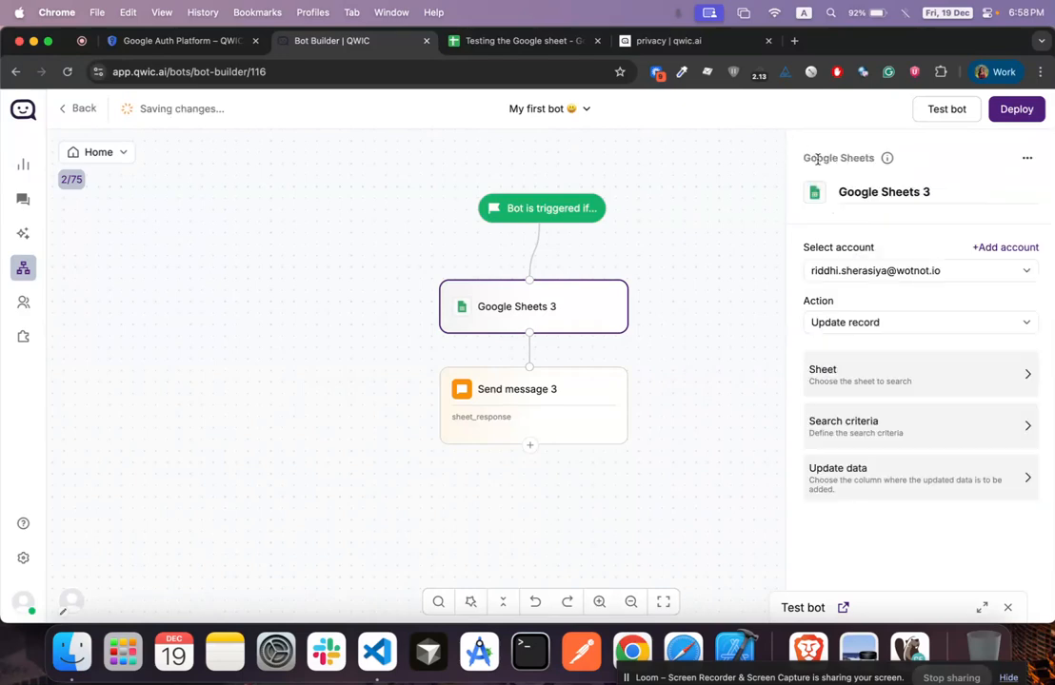
Set the update data so the name column becomes John Doe, removing empty rows
left_click(869, 478)
left_click(896, 206)
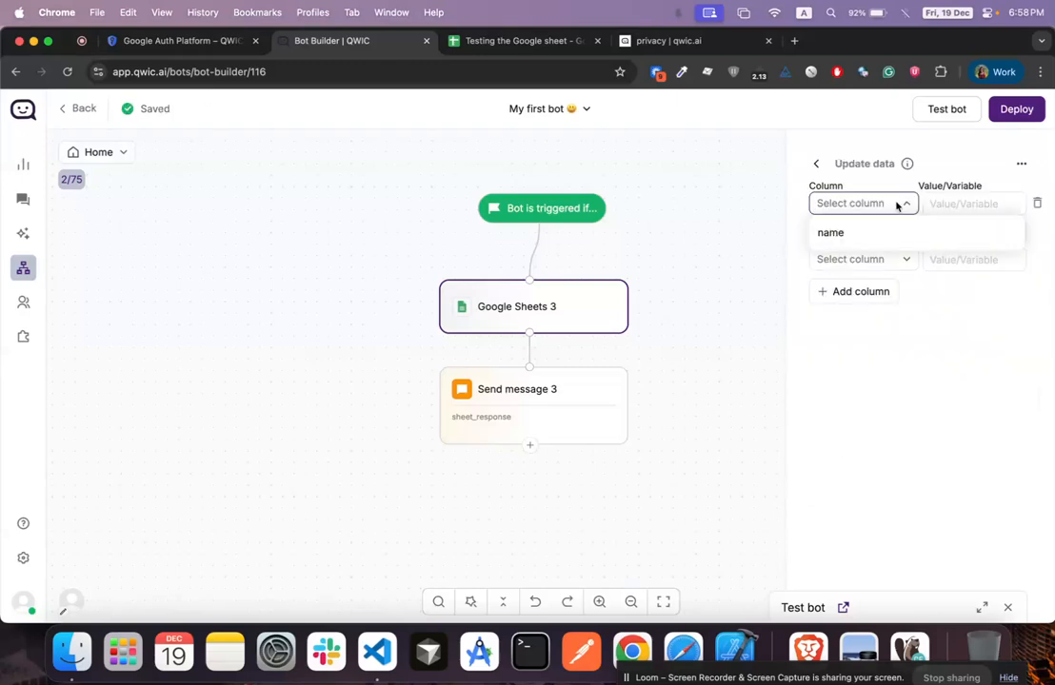
left_click(862, 230)
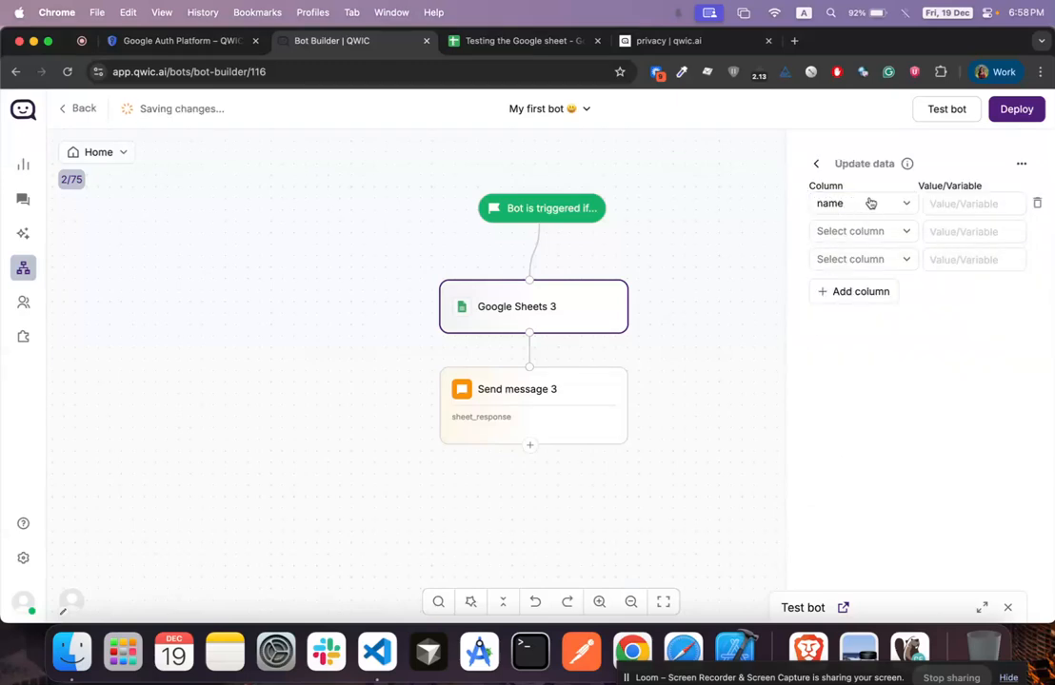
left_click(1035, 231)
left_click(961, 204)
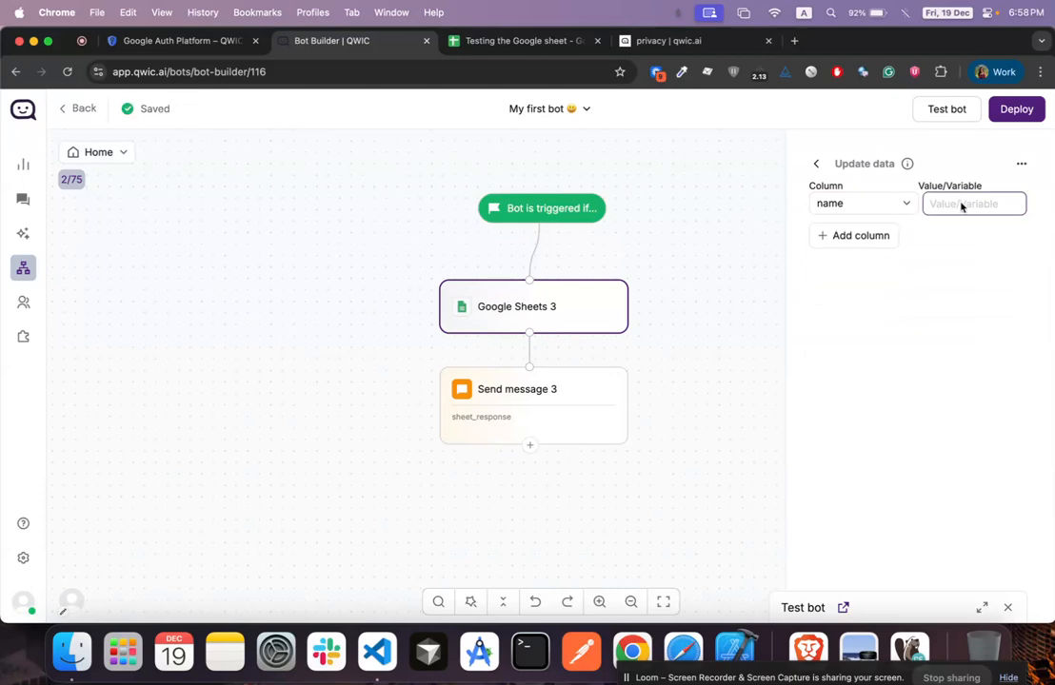
left_click(947, 204)
type("John Doe")
left_click(939, 274)
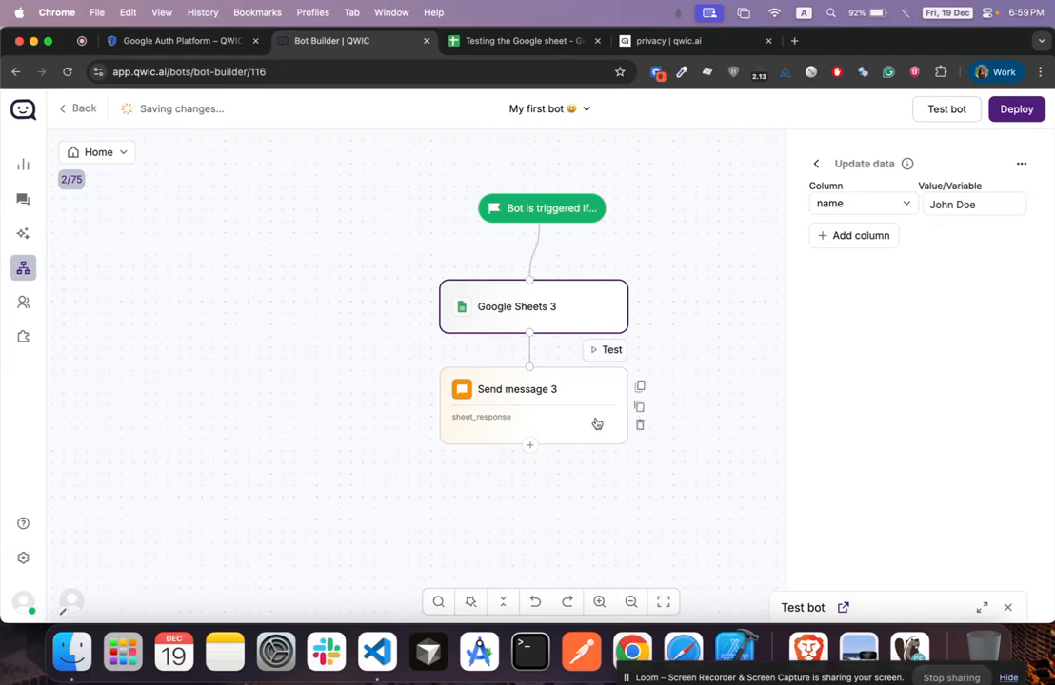
Delete Send message 3 and review Google Sheets 3's update data against the spreadsheet
left_click(639, 424)
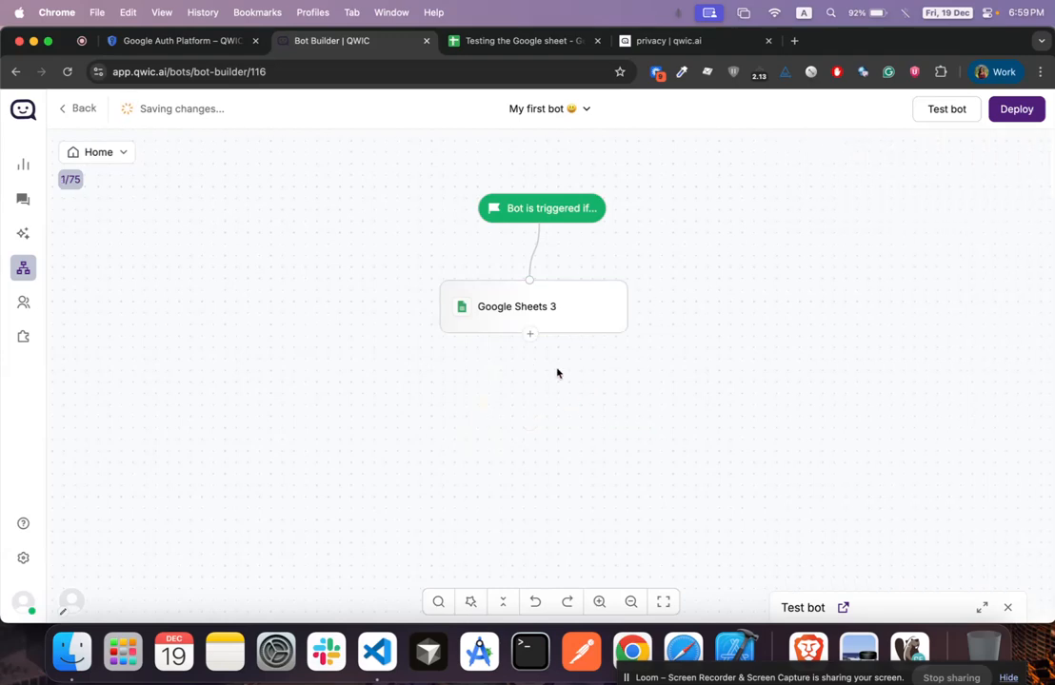
left_click(572, 308)
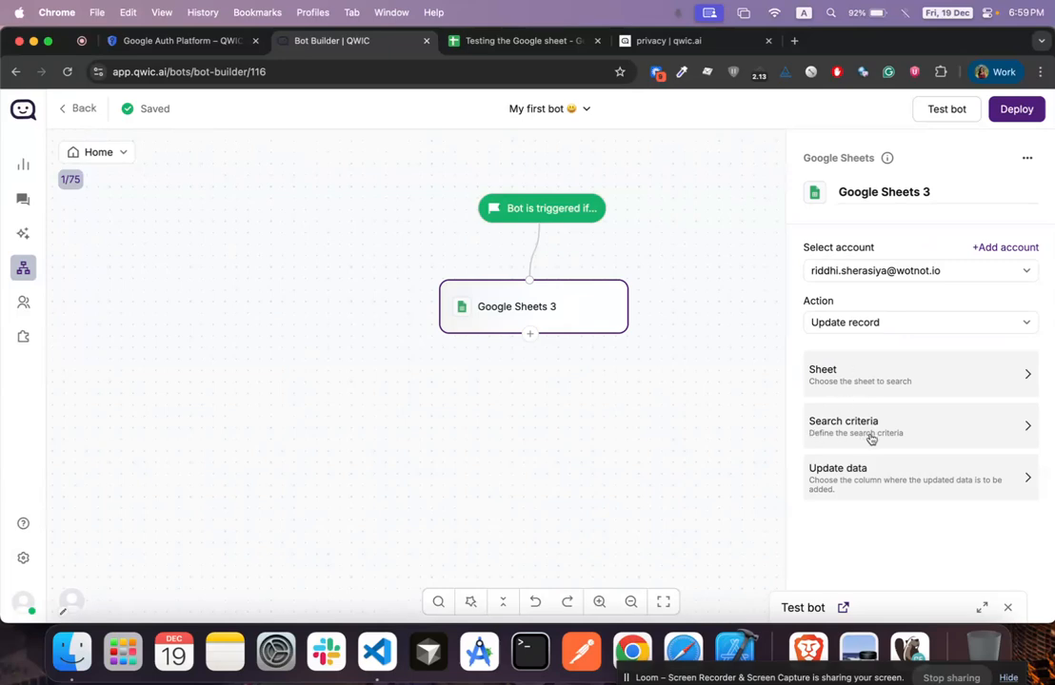
left_click(824, 471)
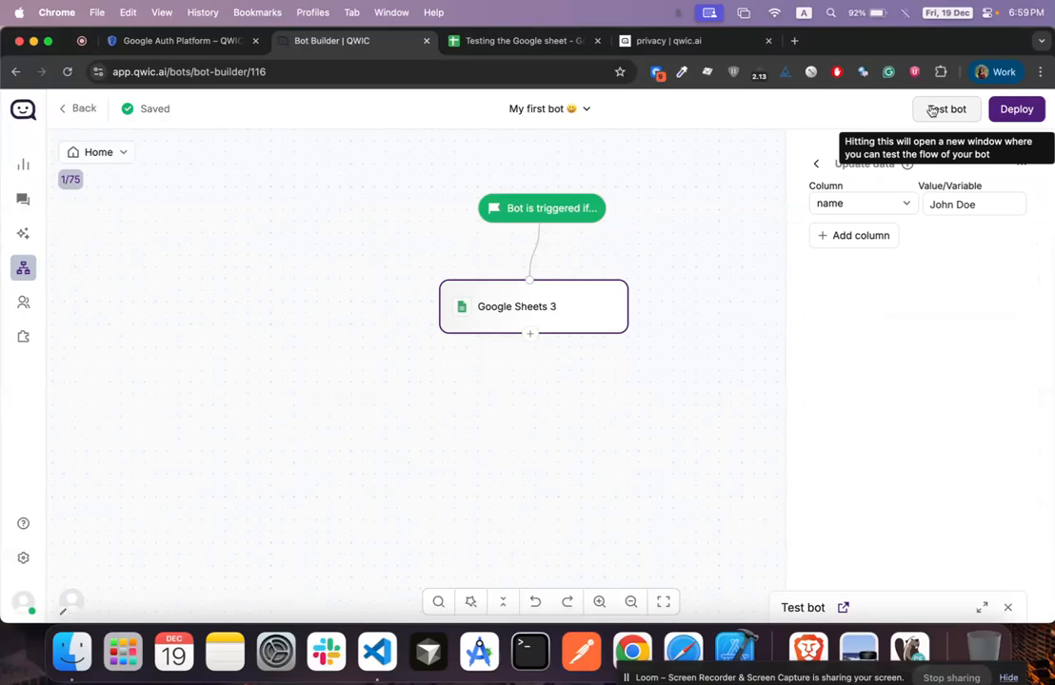
left_click(481, 41)
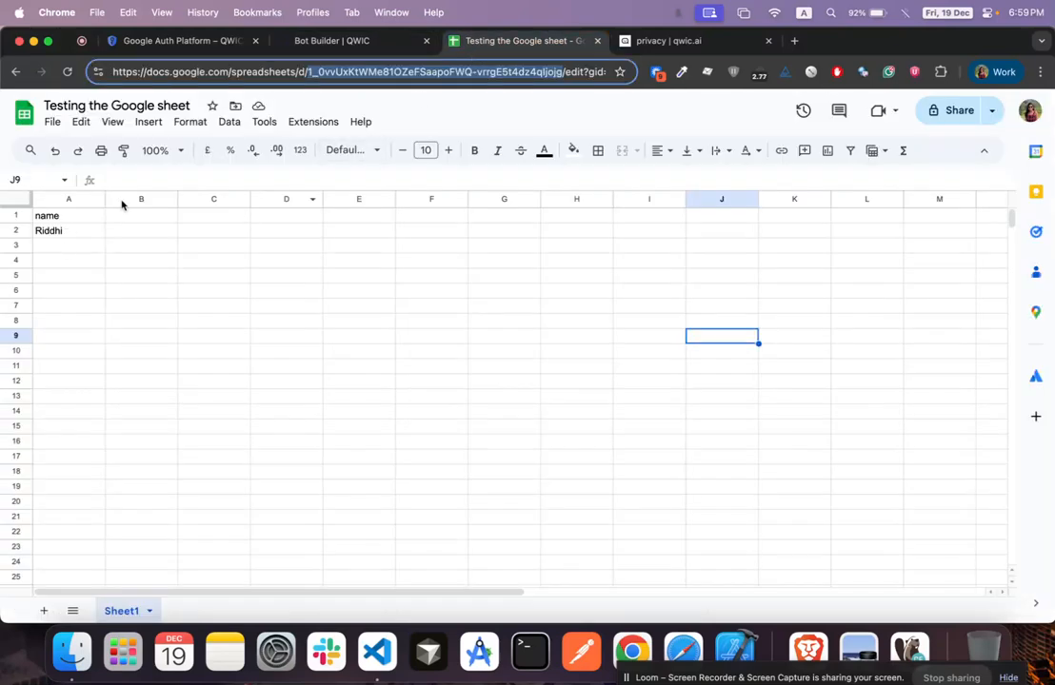
left_click(367, 41)
Run a test, confirm the sheet row now reads John Doe, then delete Google Sheets 3
left_click(955, 114)
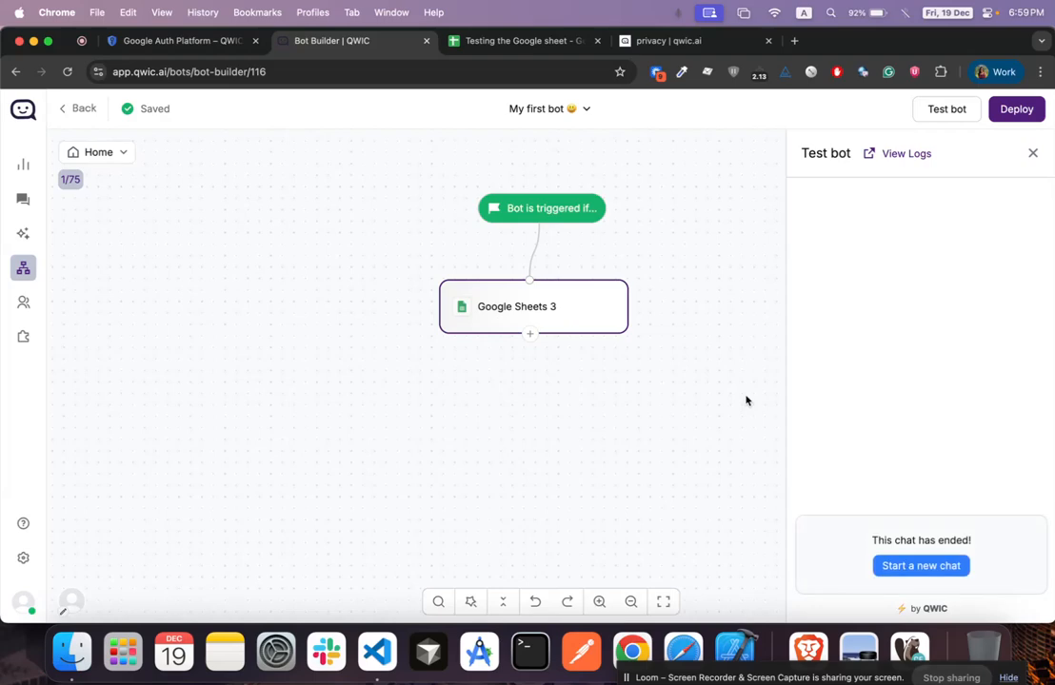
left_click(470, 40)
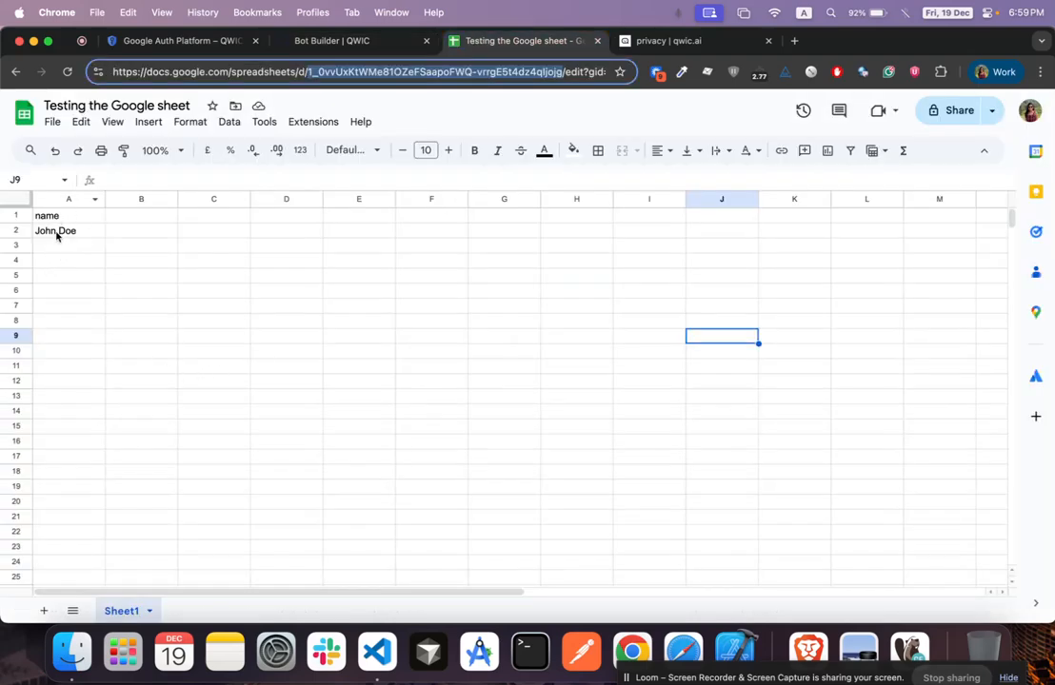
left_click(361, 43)
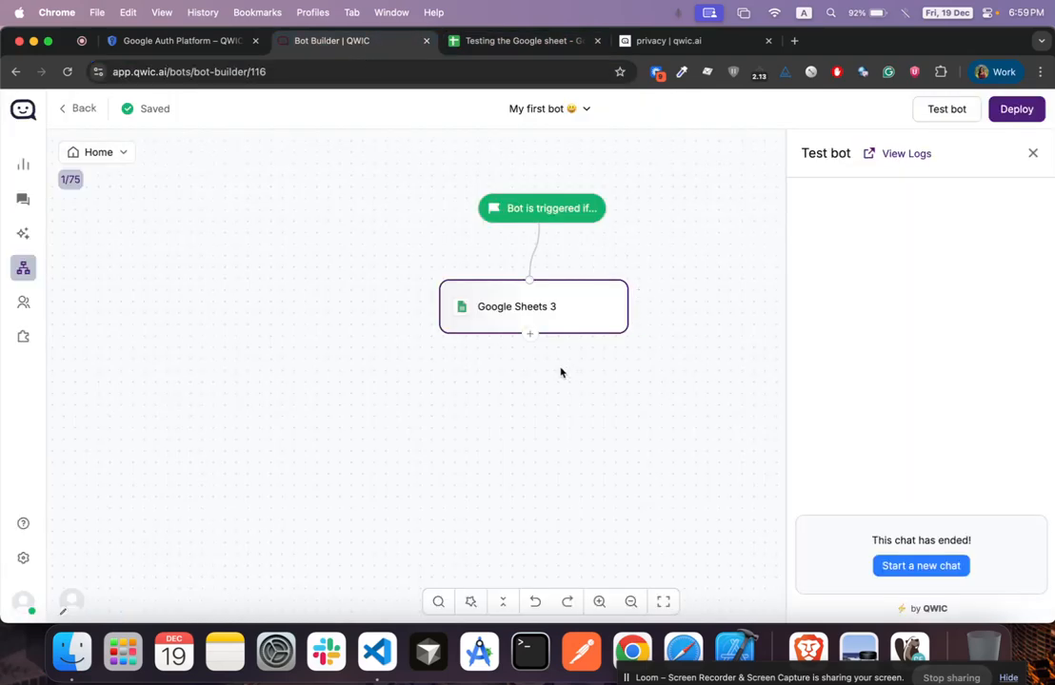
mouse_move(570, 332)
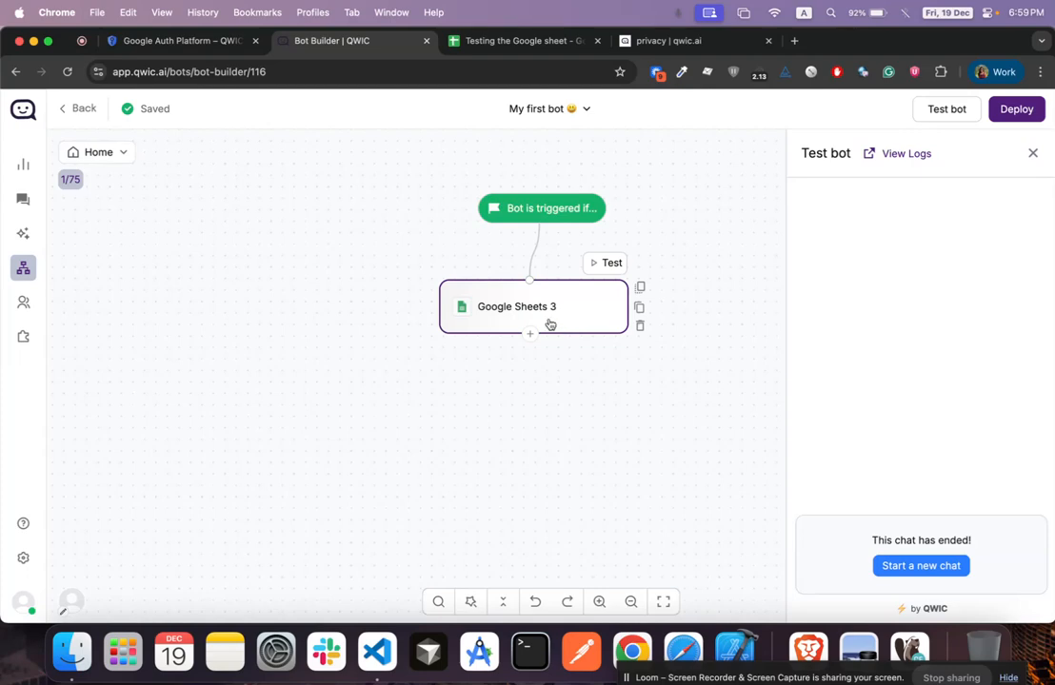
left_click(639, 328)
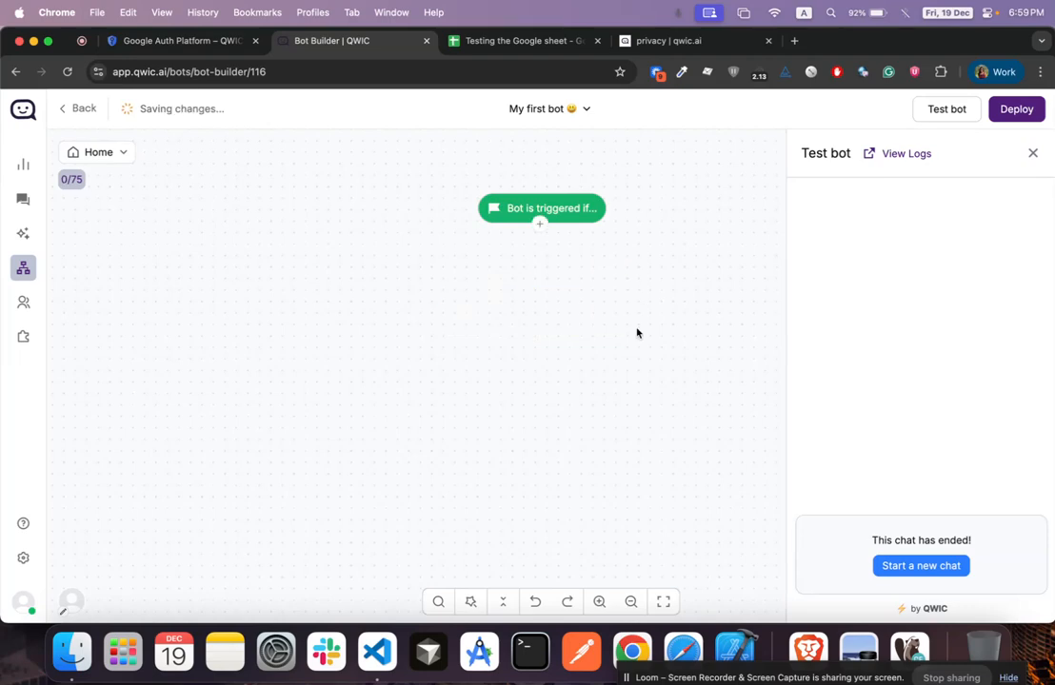
Close the test panel, add a Google Calendar block under the trigger via 'goo', and open the account menu
left_click(1031, 153)
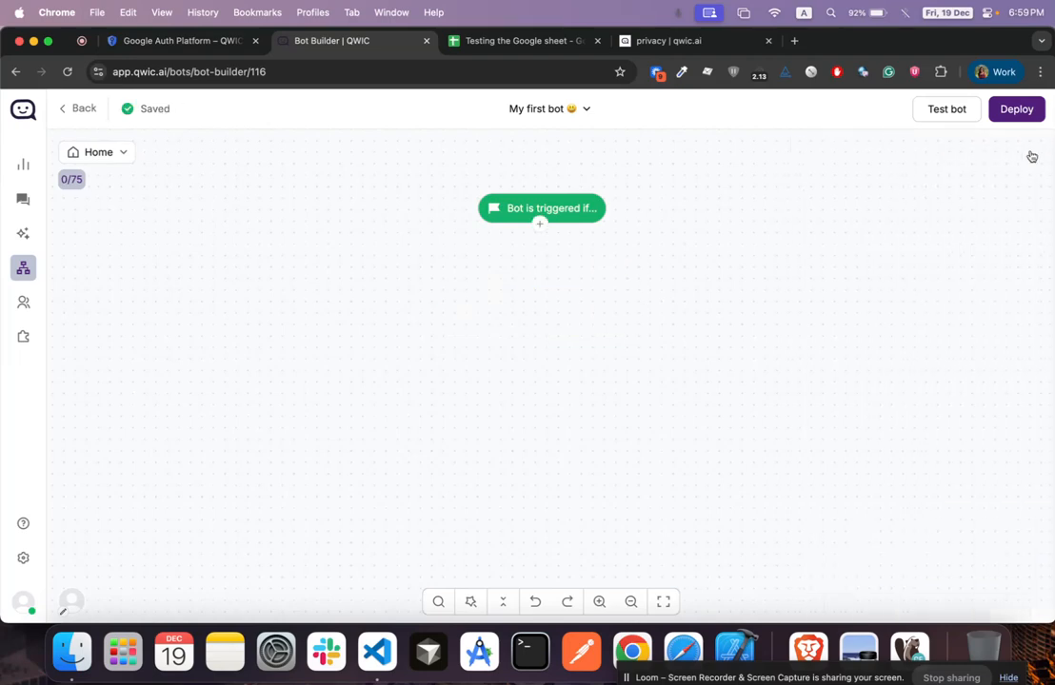
left_click(541, 224)
type("goo")
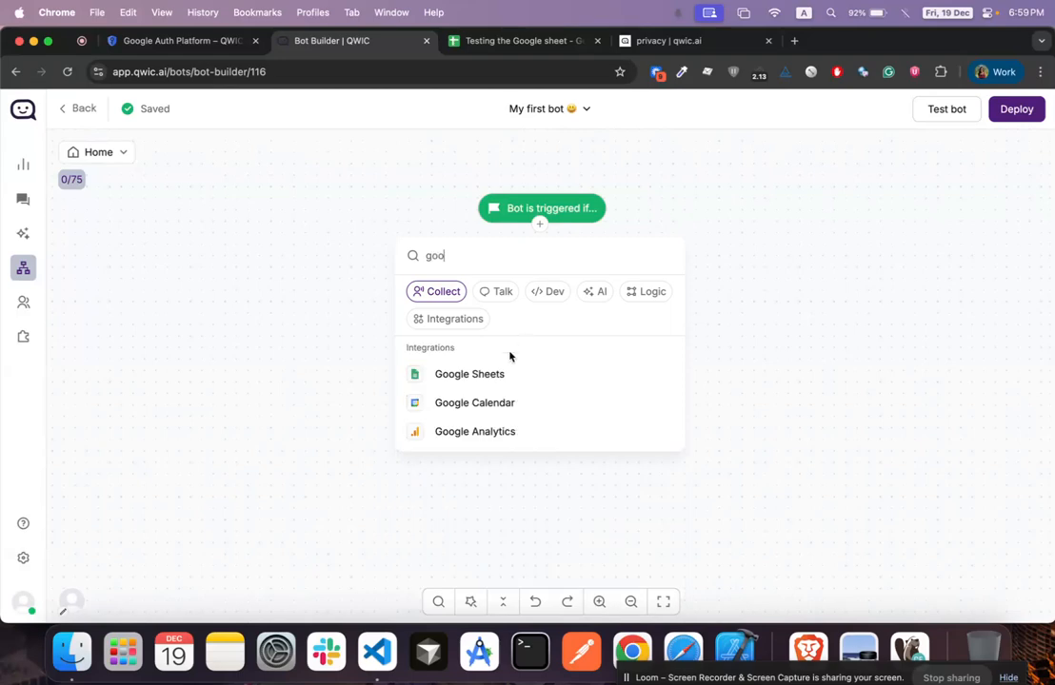
left_click(473, 403)
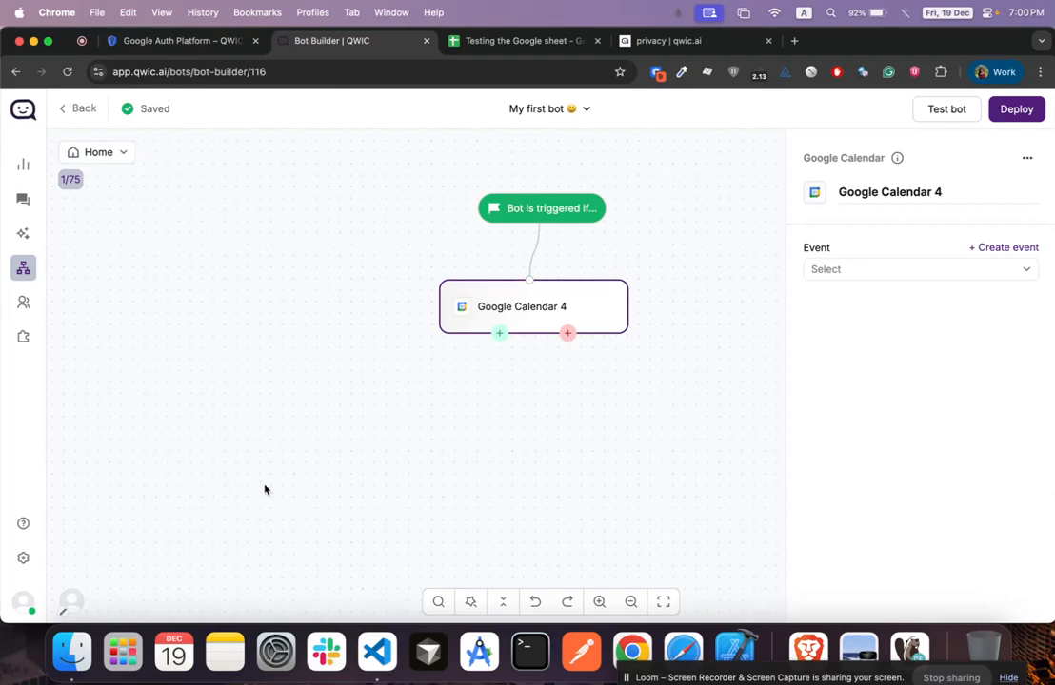
left_click(23, 599)
Go to Calendar in profile settings and start Sign in with Google
left_click(110, 450)
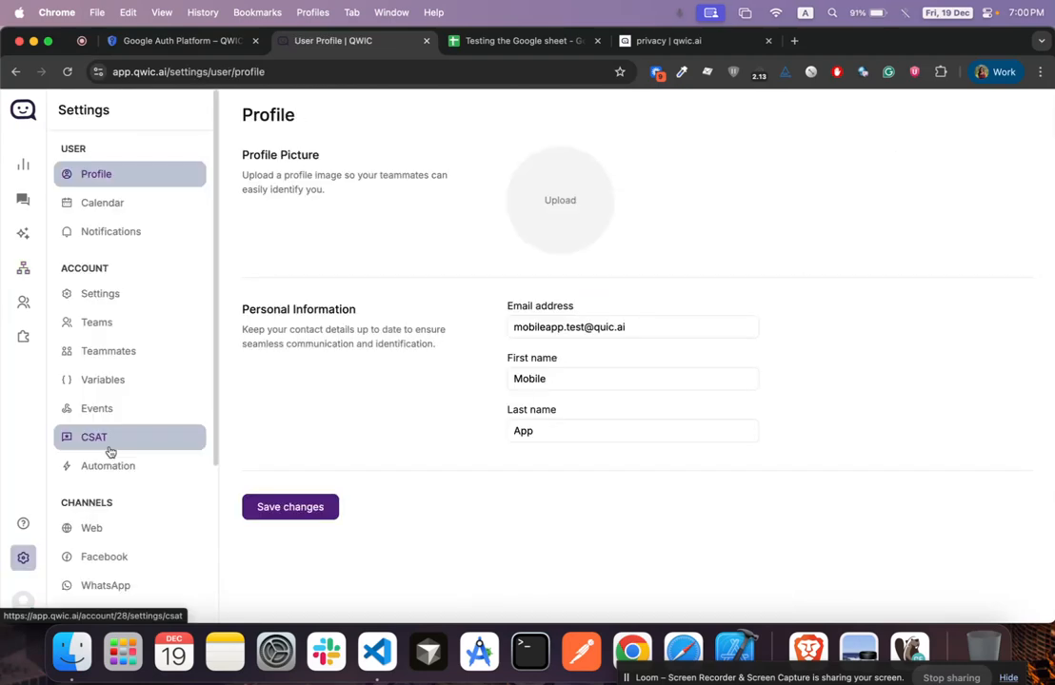
left_click(157, 215)
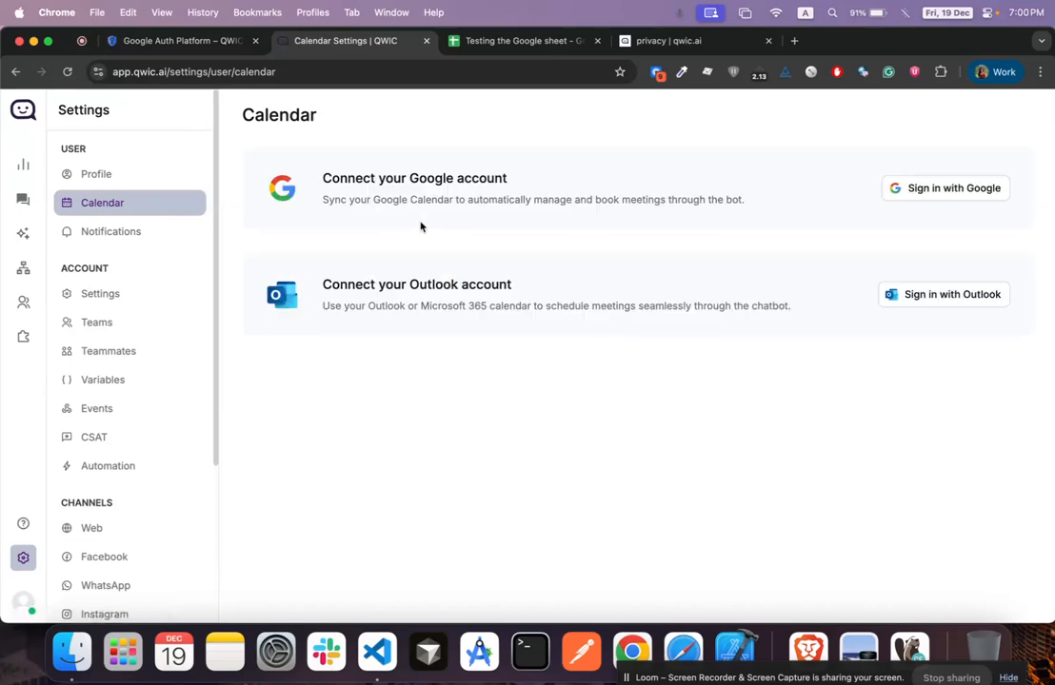
left_click(928, 191)
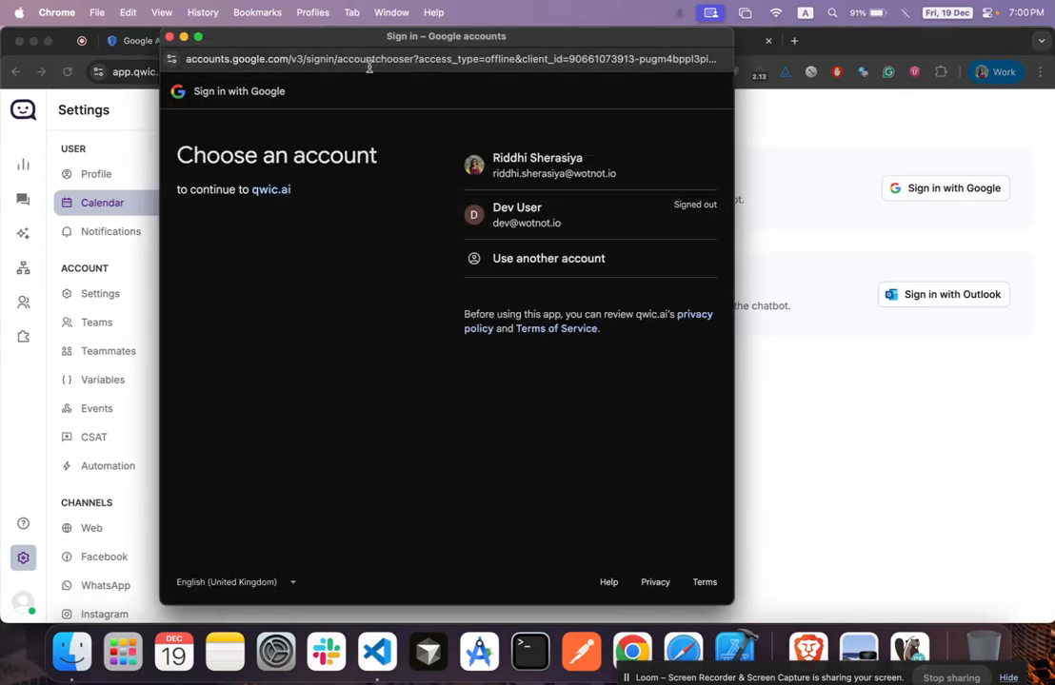
Copy the Google sign-in page URL into the code editor, replacing the old URL
left_click_drag(412, 40, 428, 44)
left_click(435, 65)
key("super+c")
left_click(377, 652)
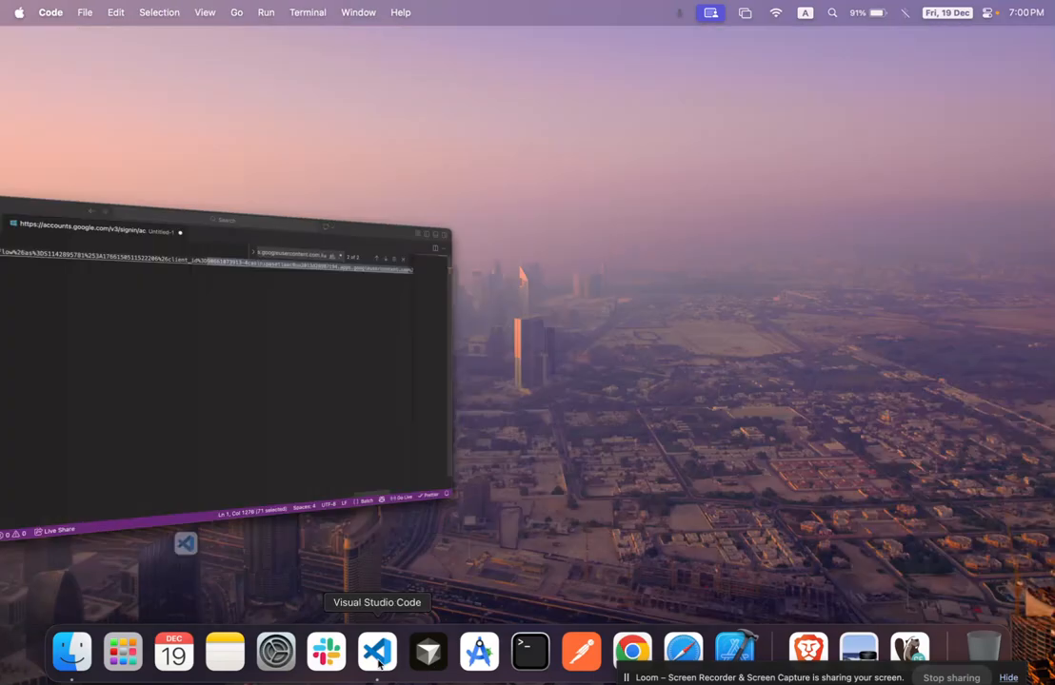
key("super+Right")
key("super+a")
key("BackSpace")
key("super+v")
key("super+Tab")
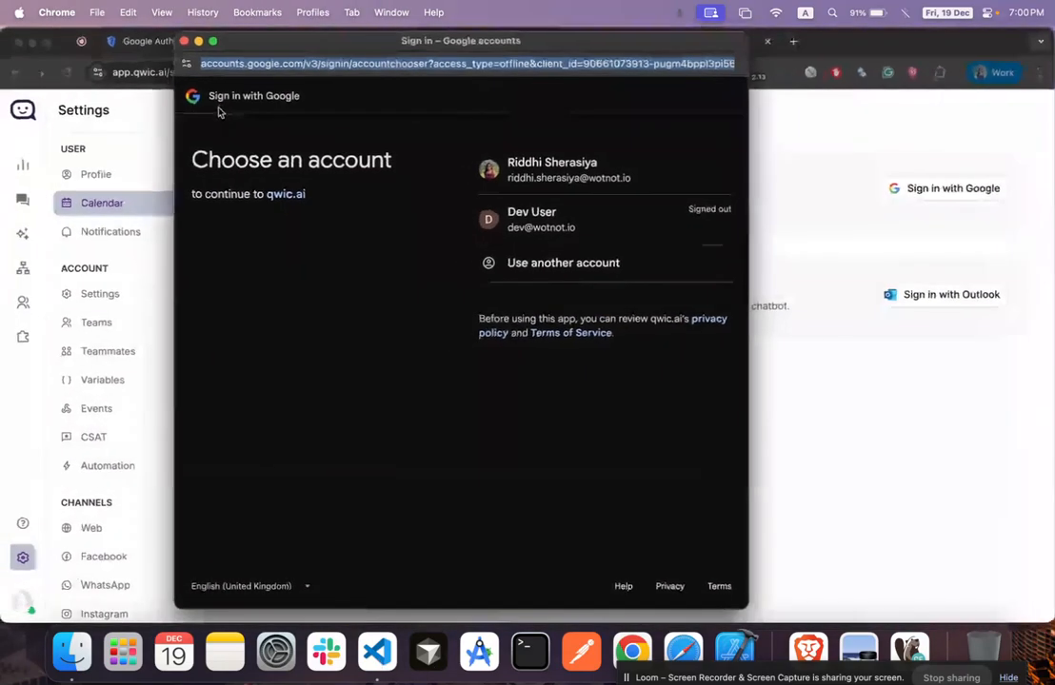
Confirm the QWIC AI - Google Calendar client ID appears in the sign-in URL, then bring the sign-in window forward
left_click(131, 49)
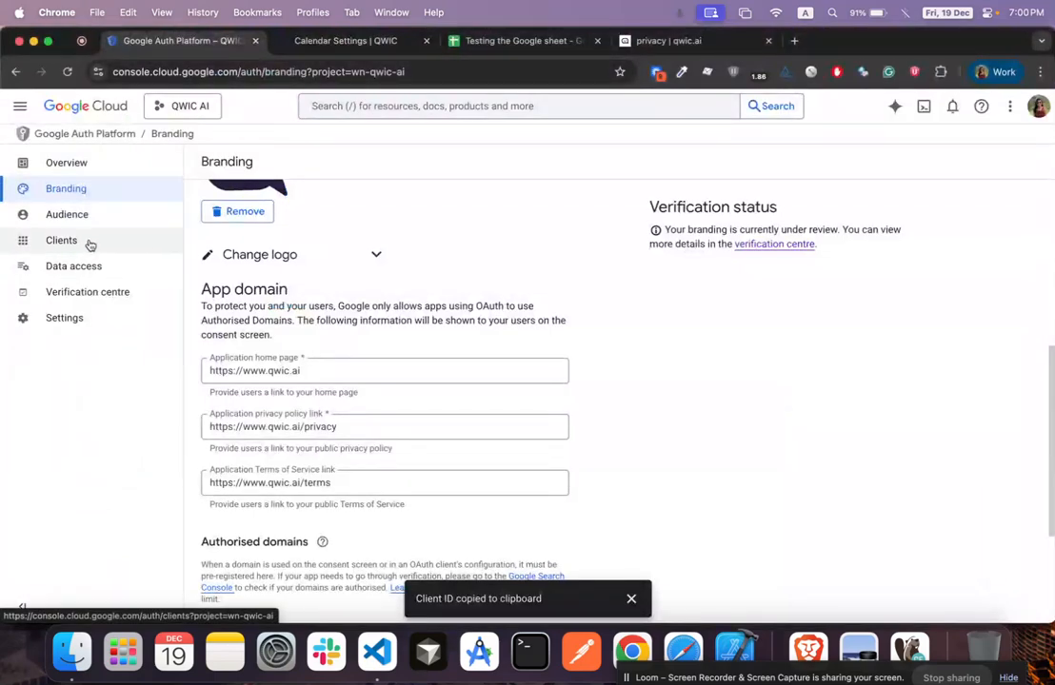
left_click(91, 242)
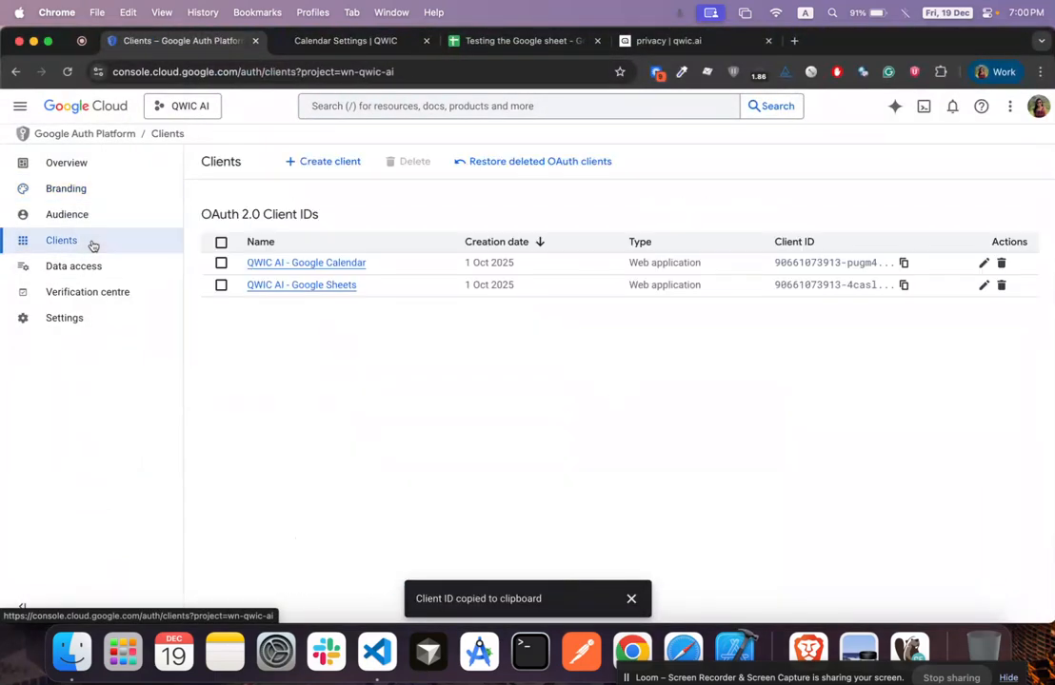
left_click(903, 263)
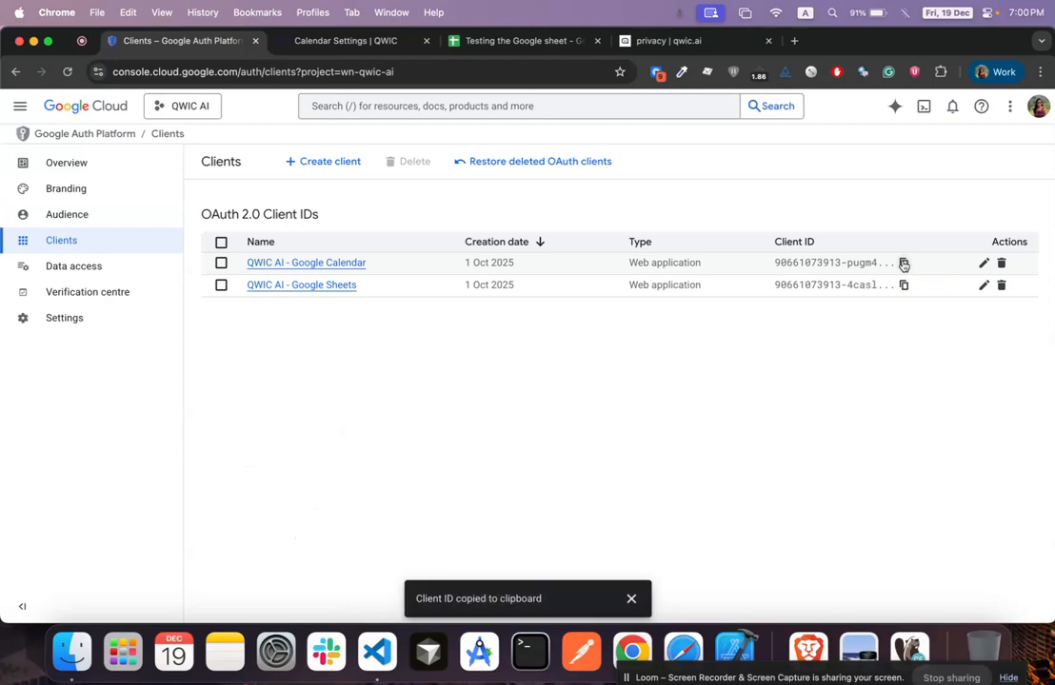
key("super+Tab")
key("super+f")
key("super+v")
key("Return")
key("Return")
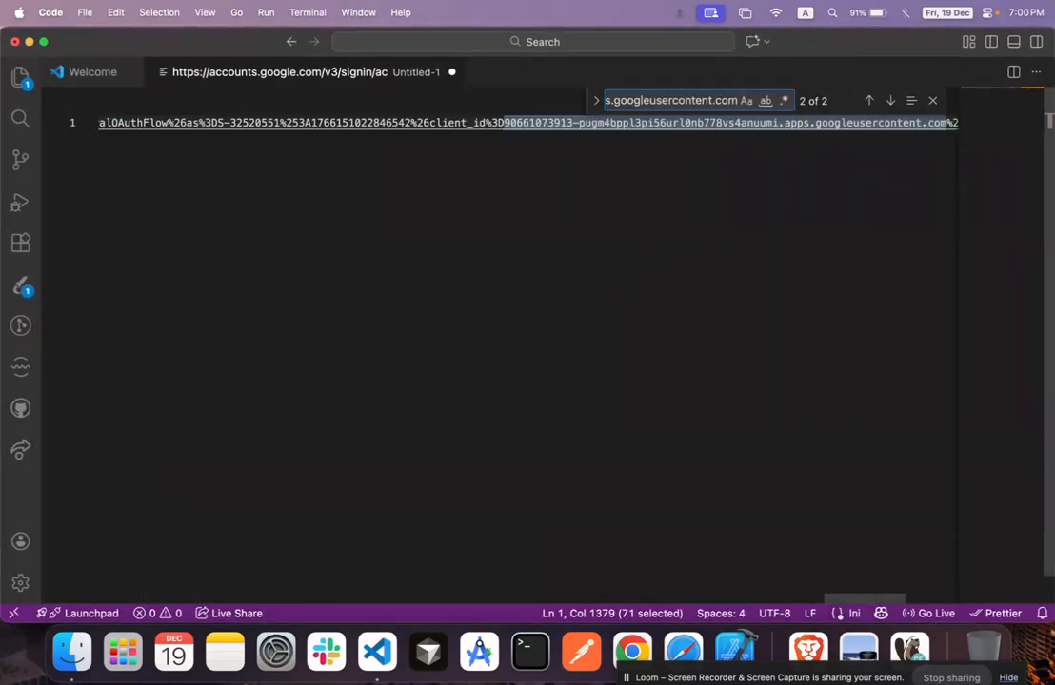
key("super+Tab")
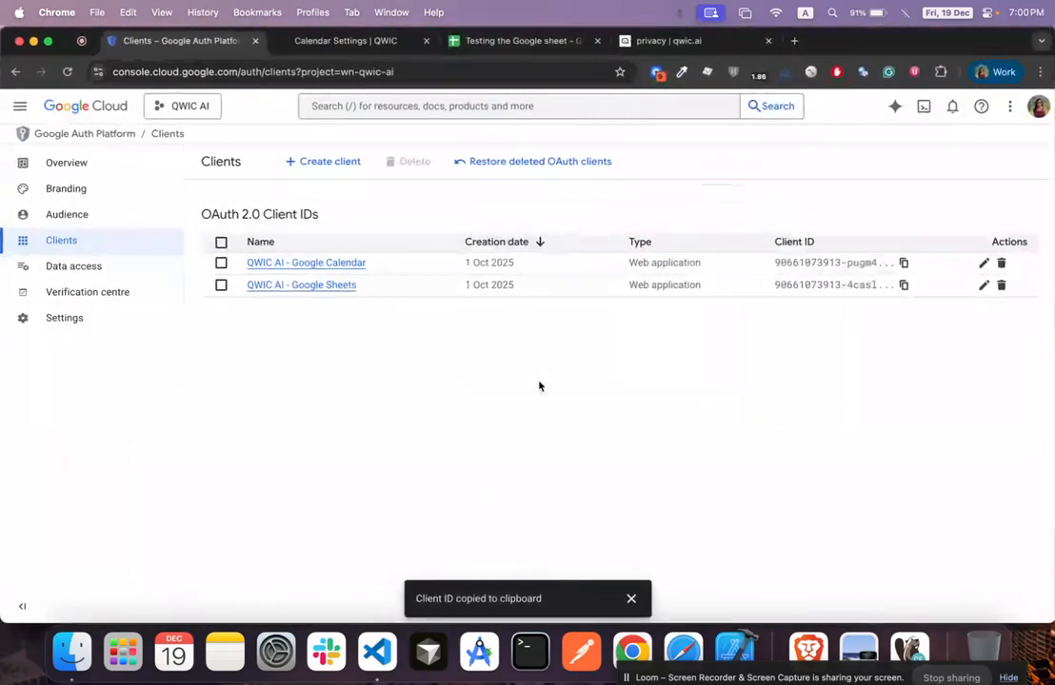
right_click(624, 648)
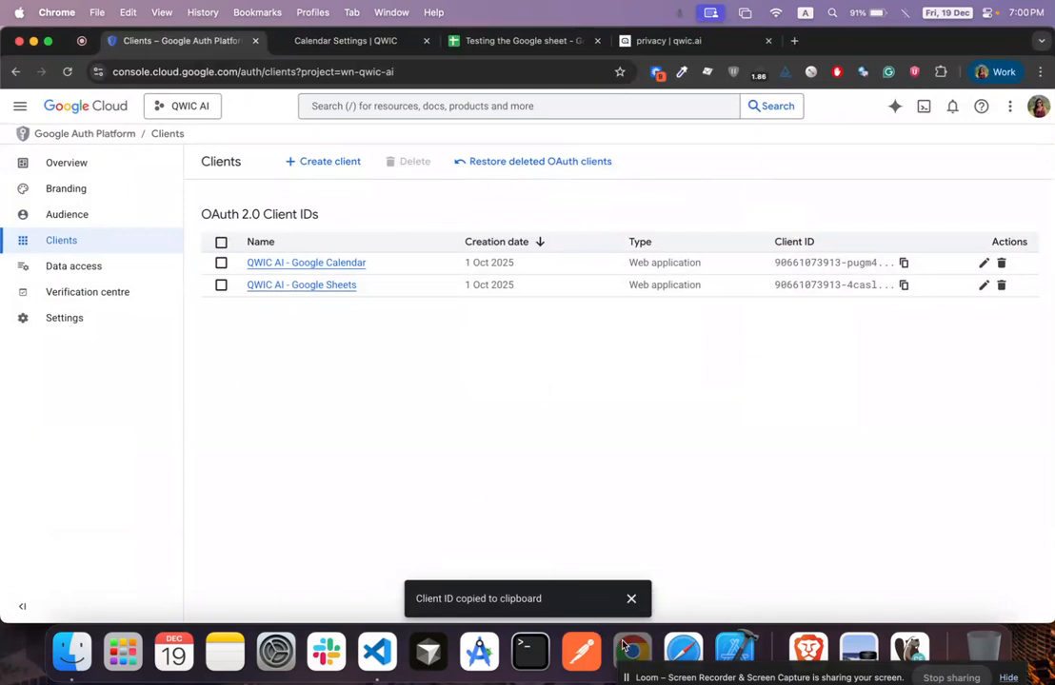
left_click(655, 363)
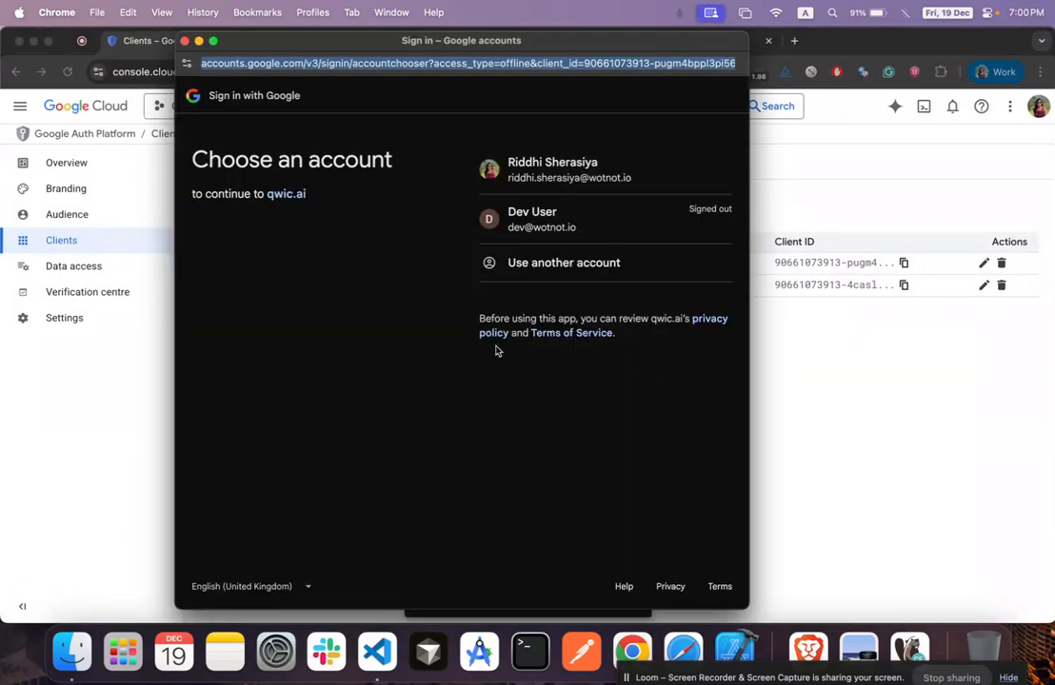
Choose the first Google account, then view qwic.ai's privacy policy and Terms of Service pages
left_click(588, 186)
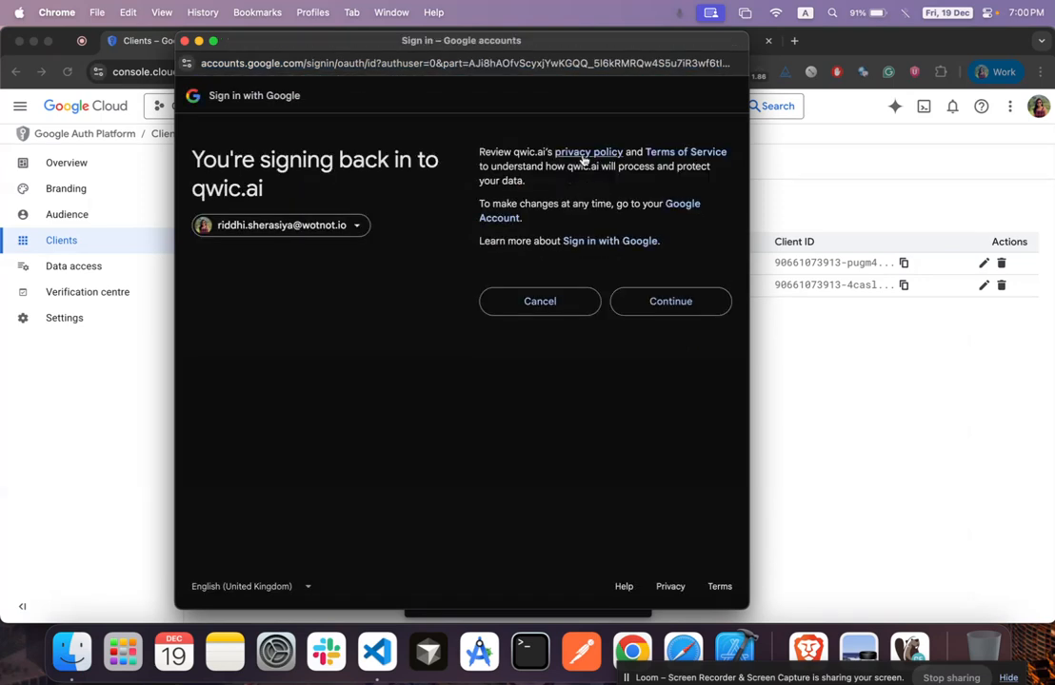
left_click(584, 155, "super")
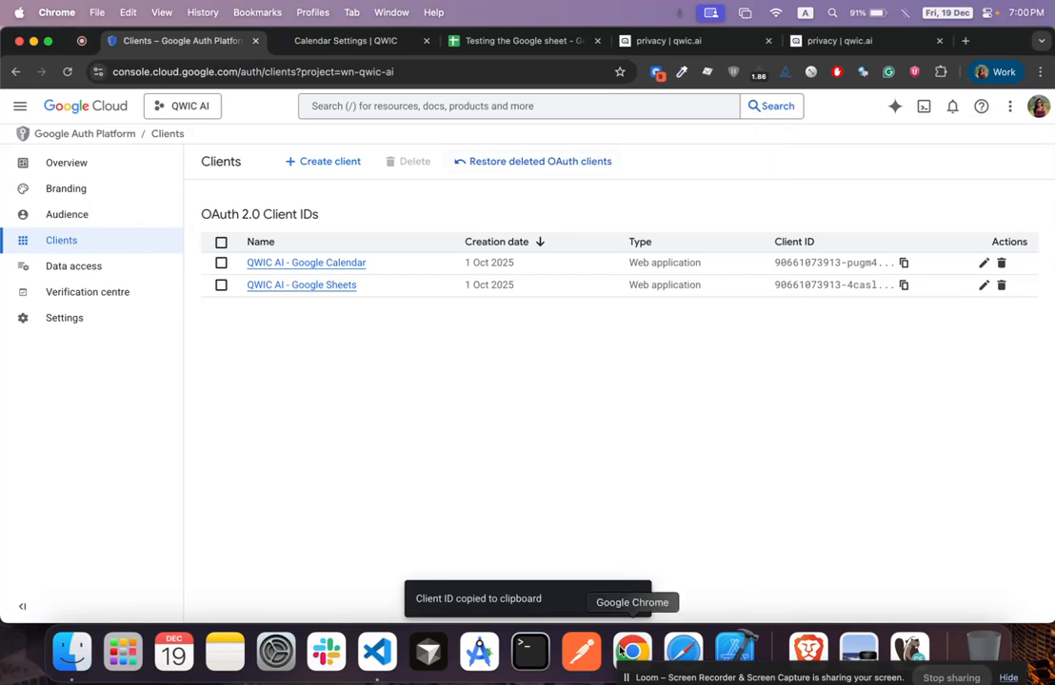
right_click(620, 651)
left_click(657, 361)
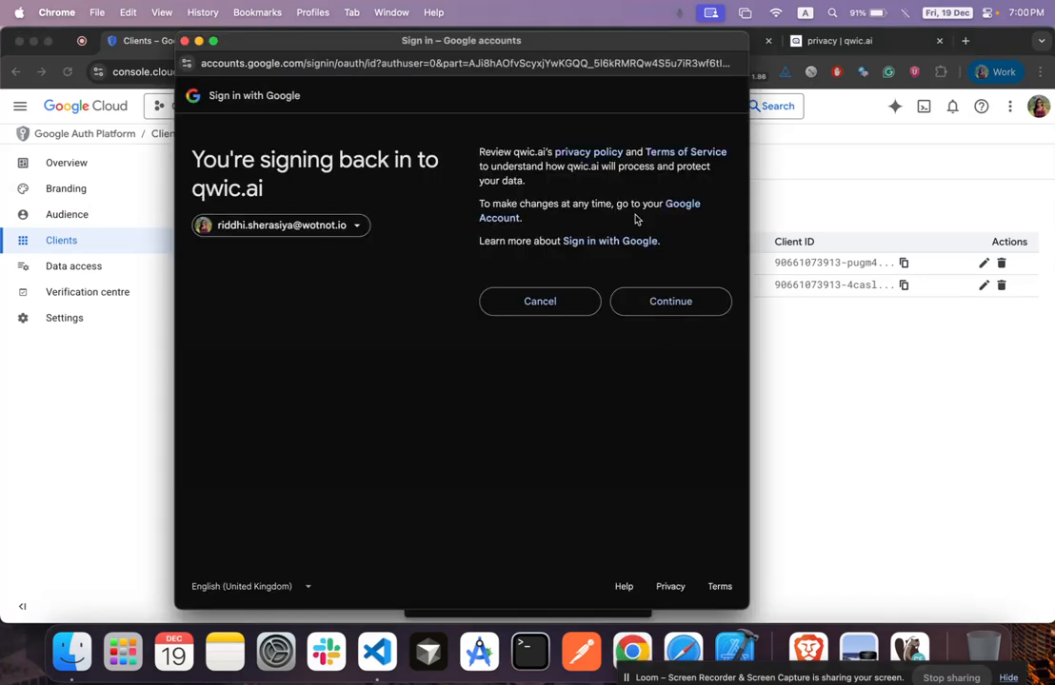
left_click(682, 141)
left_click(752, 41)
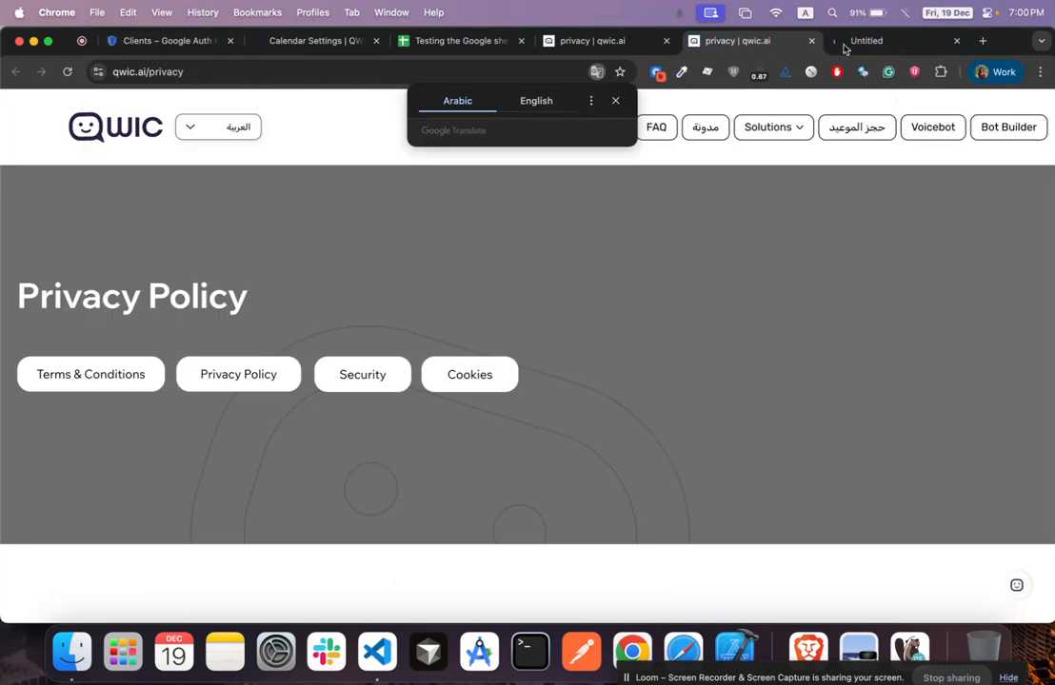
left_click(871, 43)
left_click(208, 43)
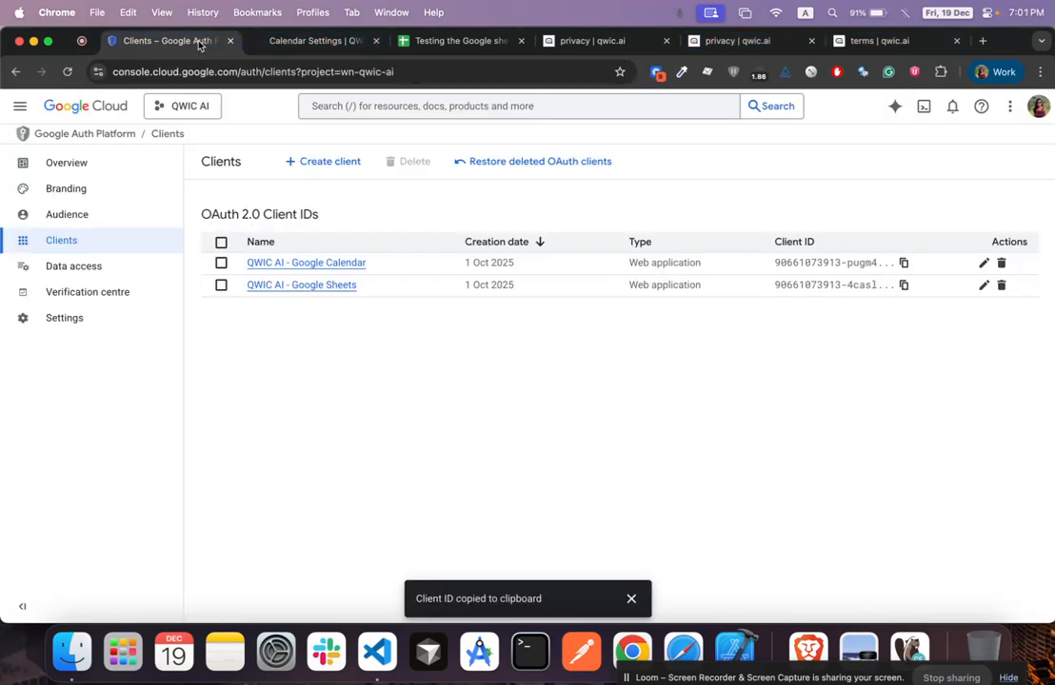
Review the app's Branding settings and continue signing back in to qwic.ai
left_click(74, 189)
scroll(342, 397, "down", 5)
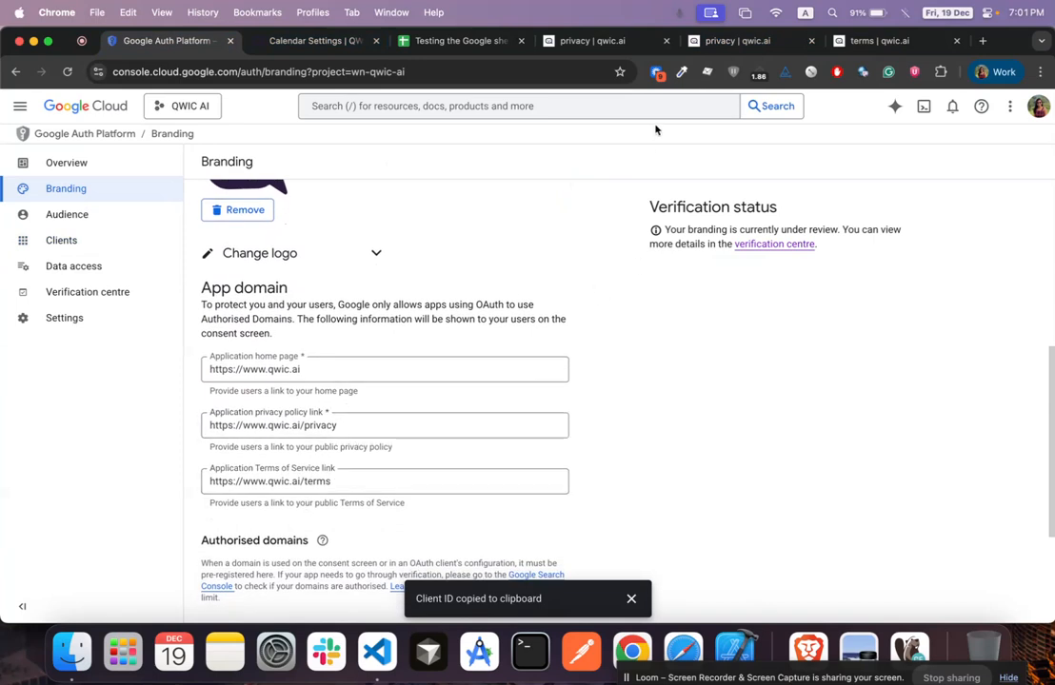
right_click(627, 646)
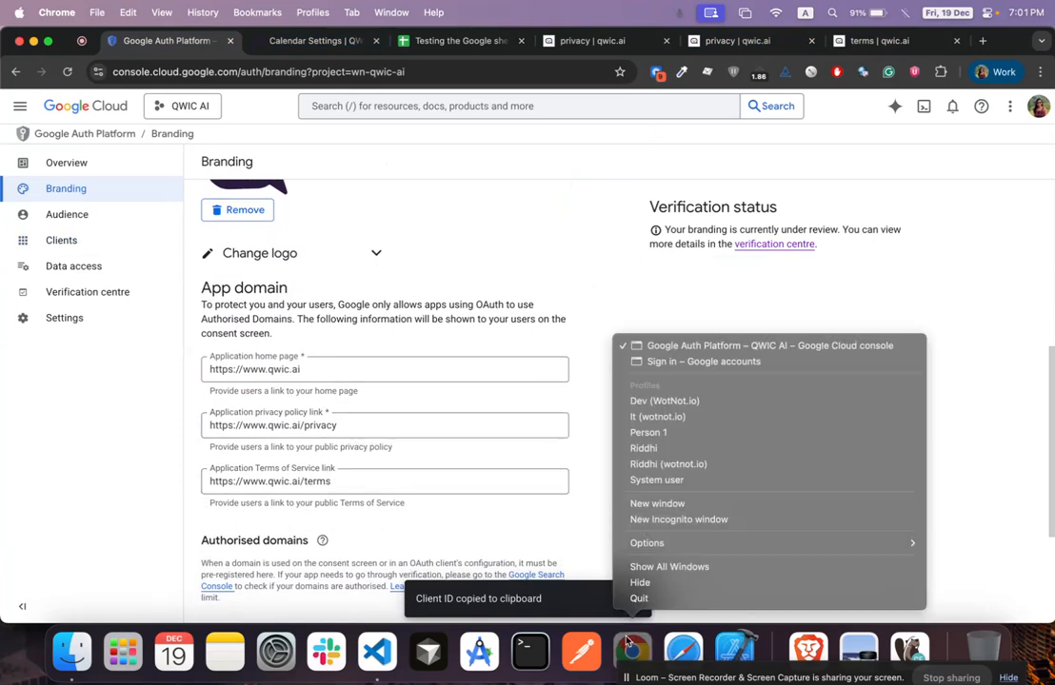
left_click(665, 361)
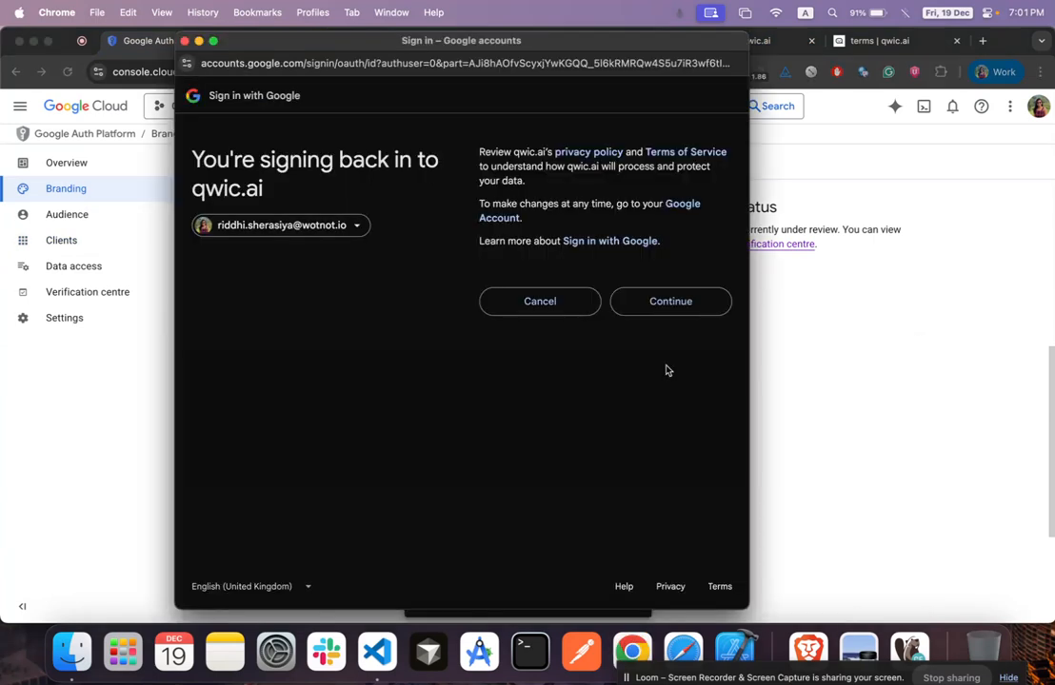
left_click(660, 300)
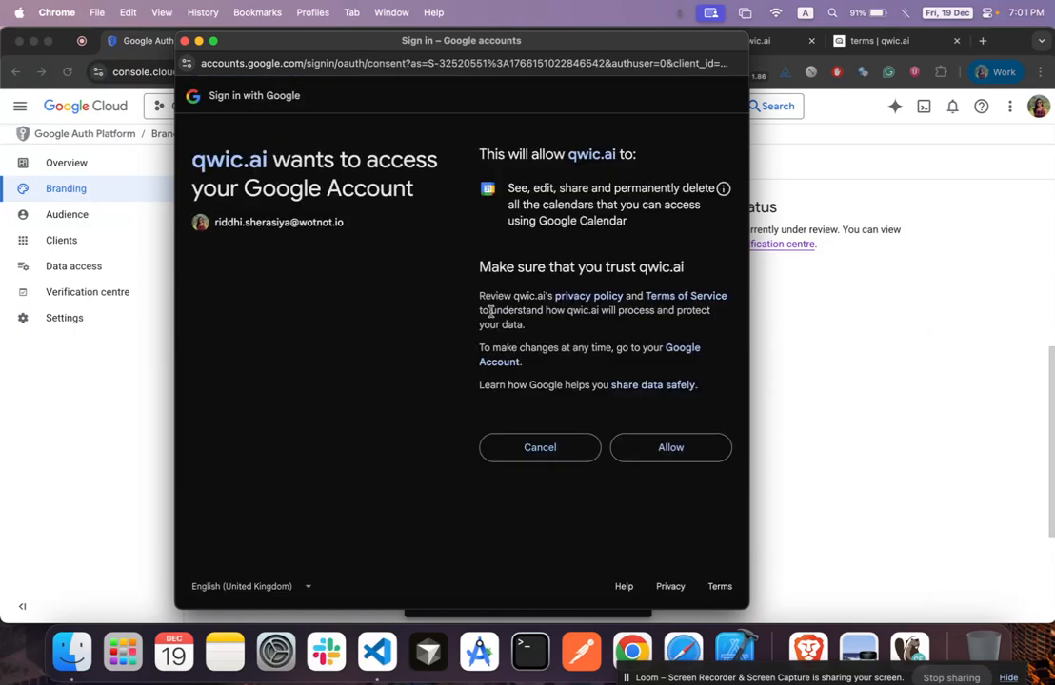
left_click_drag(255, 45, 486, 91)
left_click(112, 390)
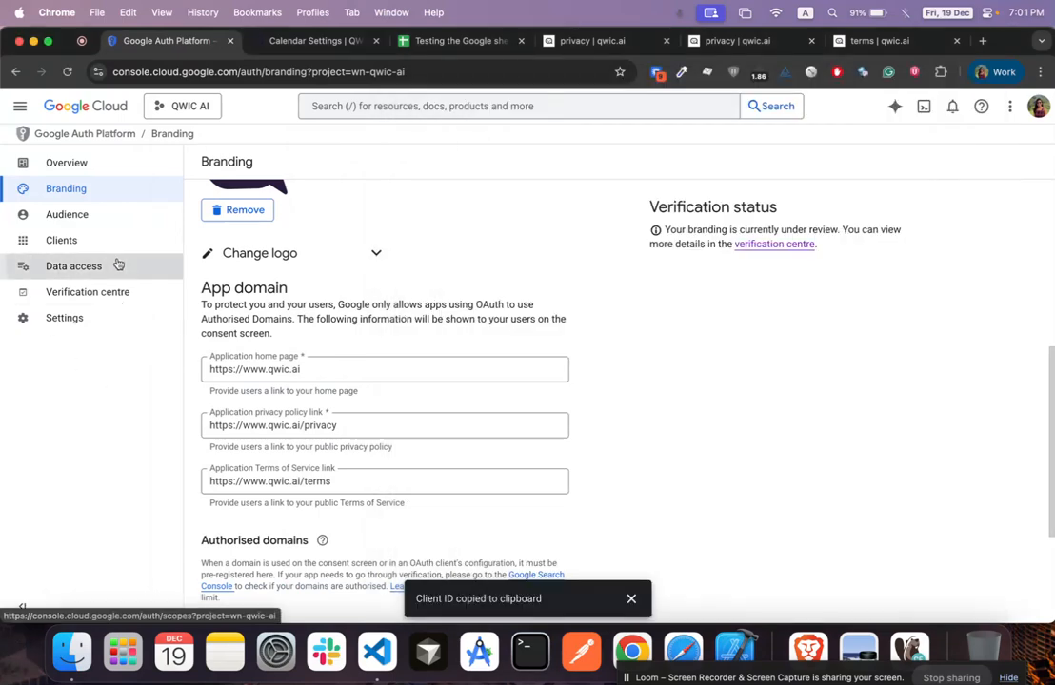
Check the calendar and spreadsheets scopes on Data access, then allow qwic.ai Google Calendar access
left_click(118, 265)
scroll(401, 366, "down", 3)
scroll(401, 368, "down", 3)
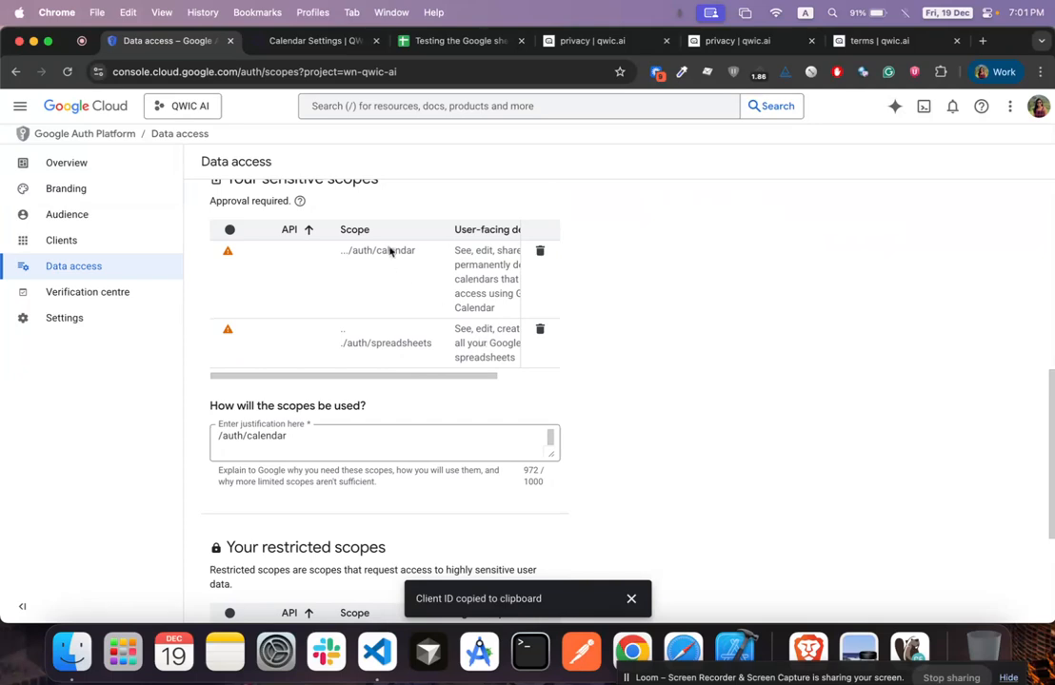
right_click(630, 649)
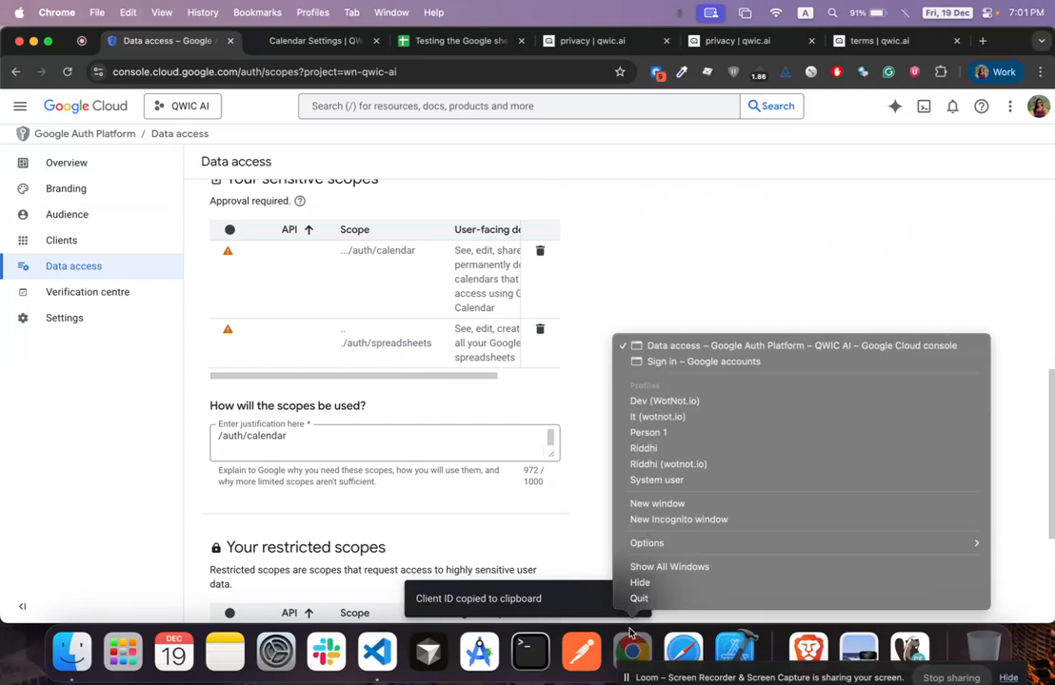
left_click(640, 359)
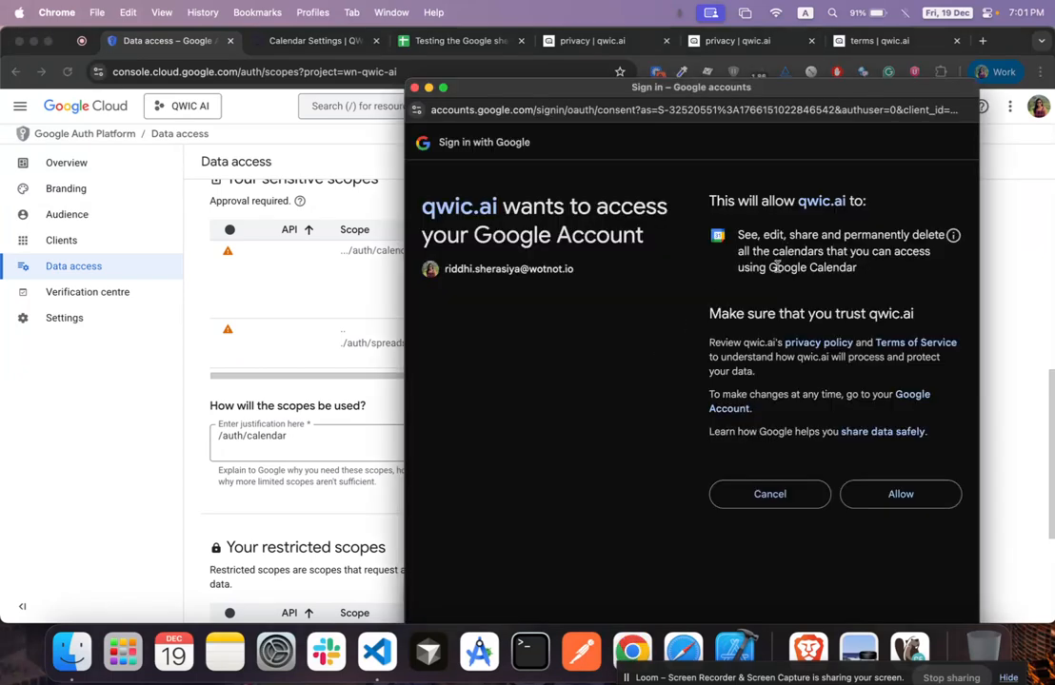
left_click_drag(742, 90, 676, 89)
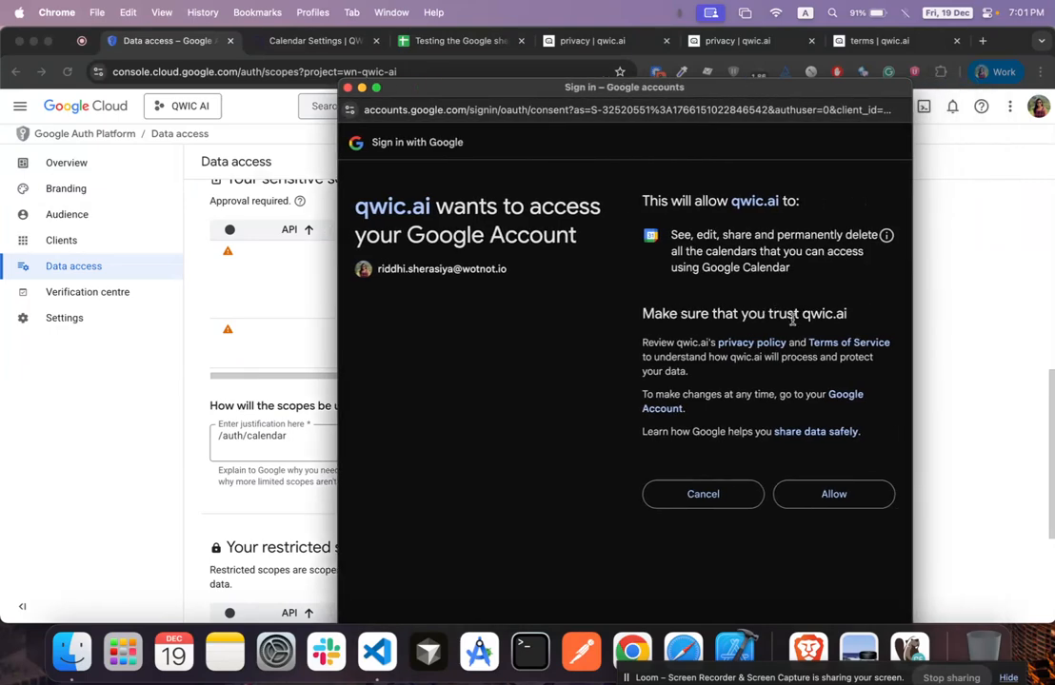
left_click(815, 501)
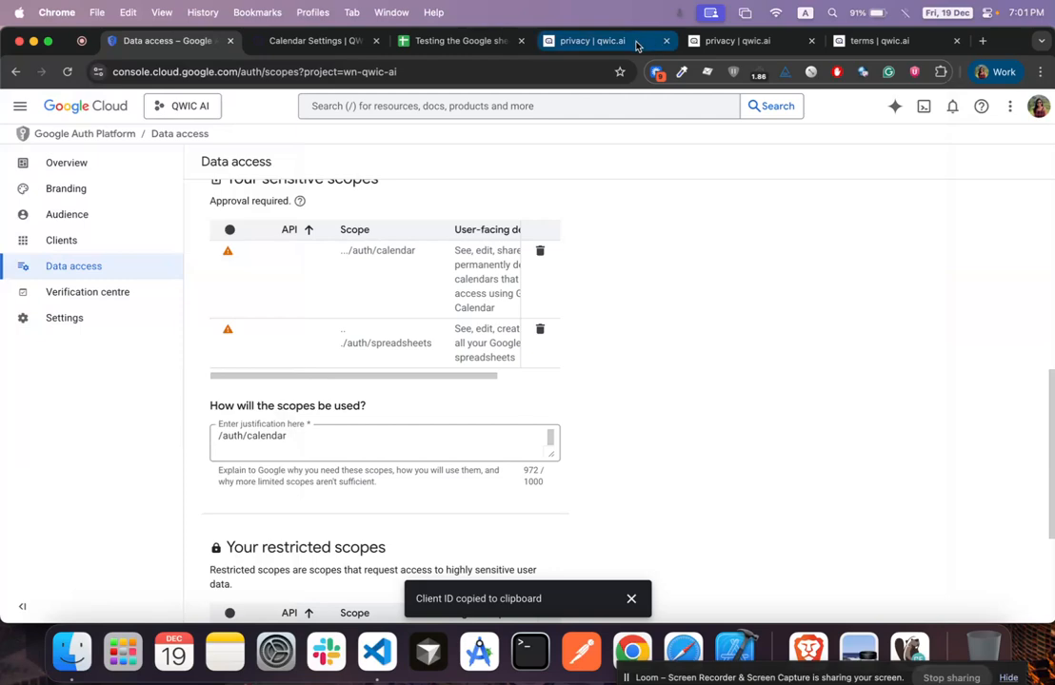
left_click(636, 43)
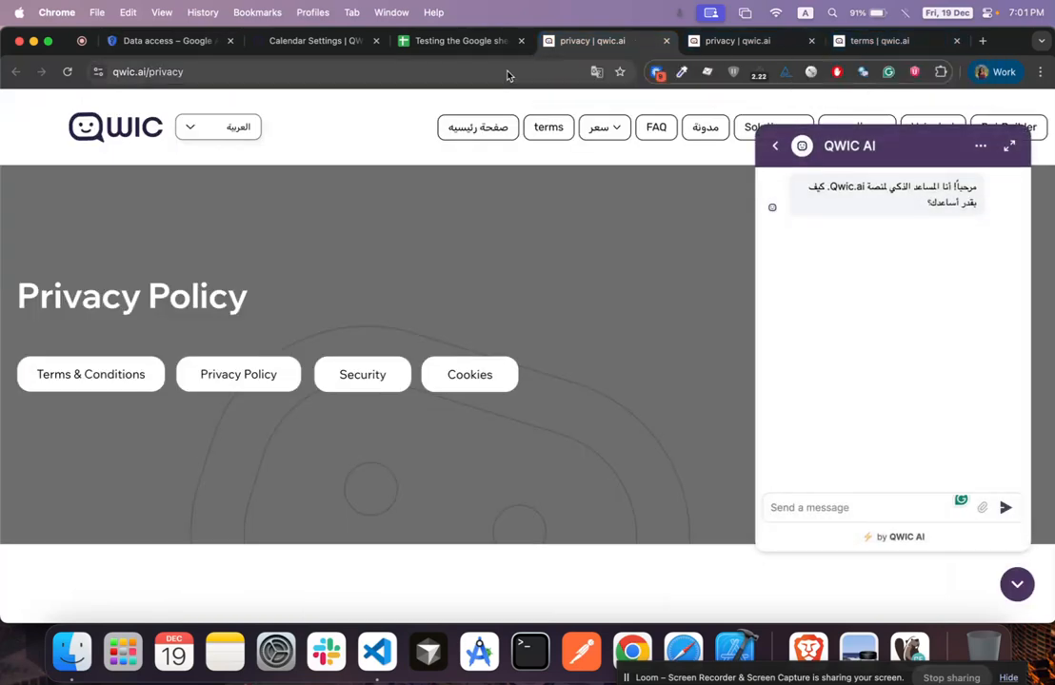
Save the calendar timezone as (GMT+05:30) Asia/Kolkata and return to the Bot Builder list
left_click(314, 41)
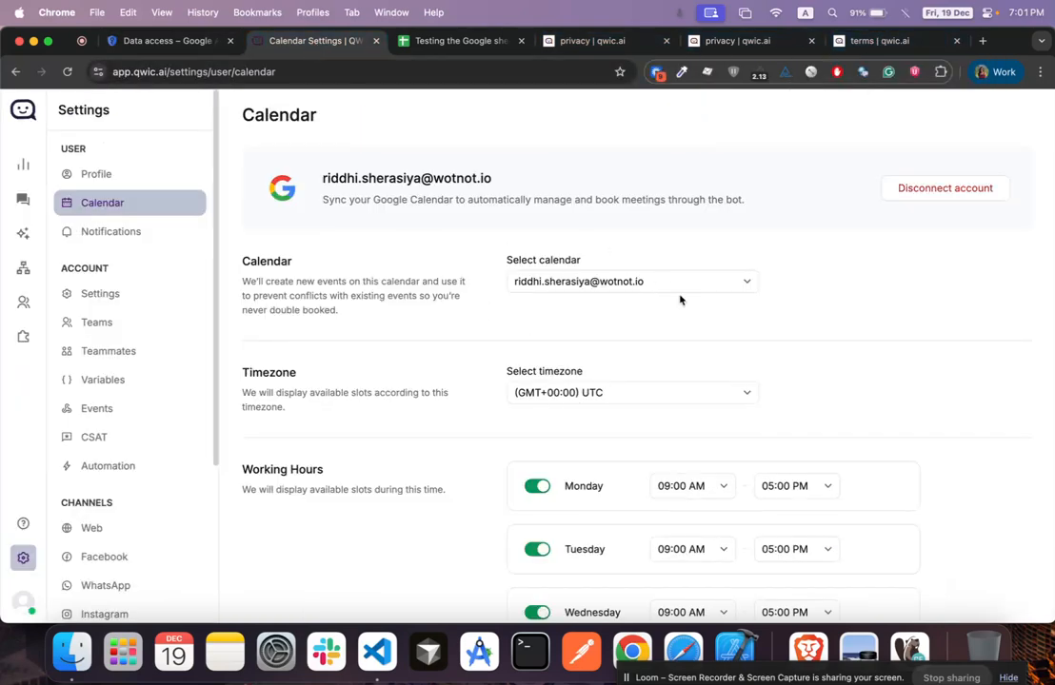
scroll(687, 318, "down", 3)
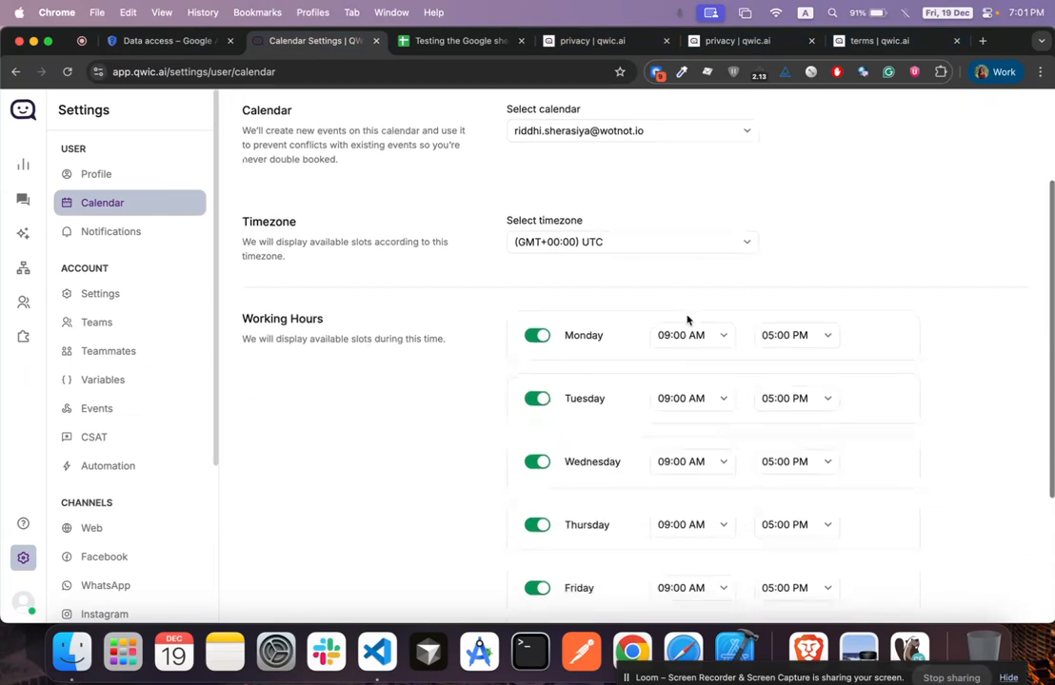
left_click(621, 246)
type("kol")
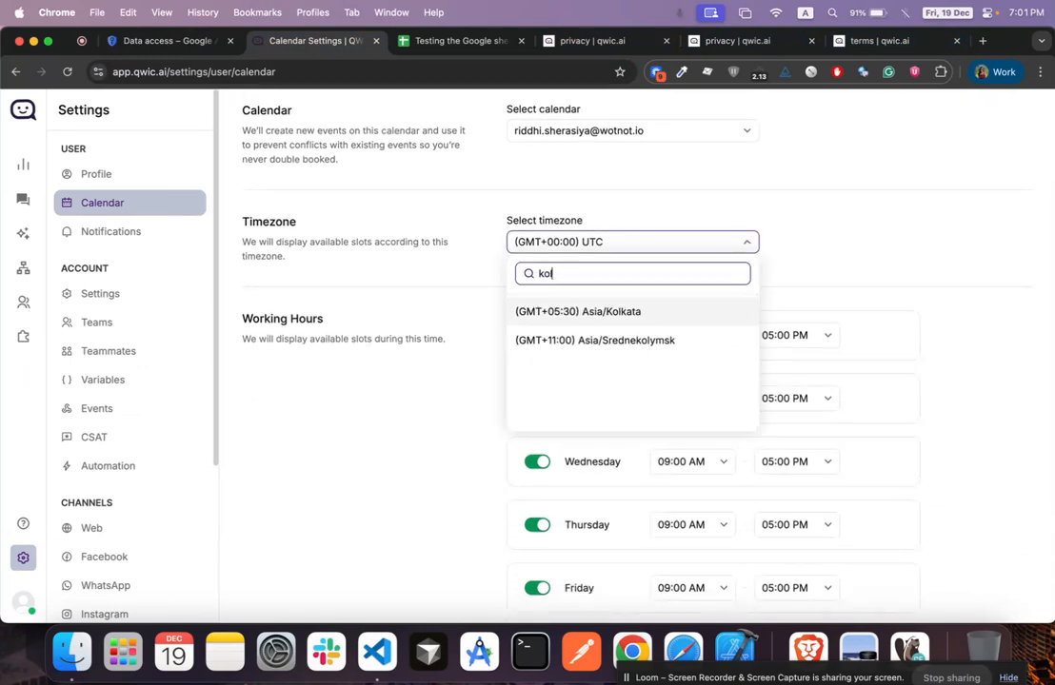
left_click(612, 311)
scroll(713, 283, "down", 4)
left_click(306, 594)
scroll(442, 383, "up", 3)
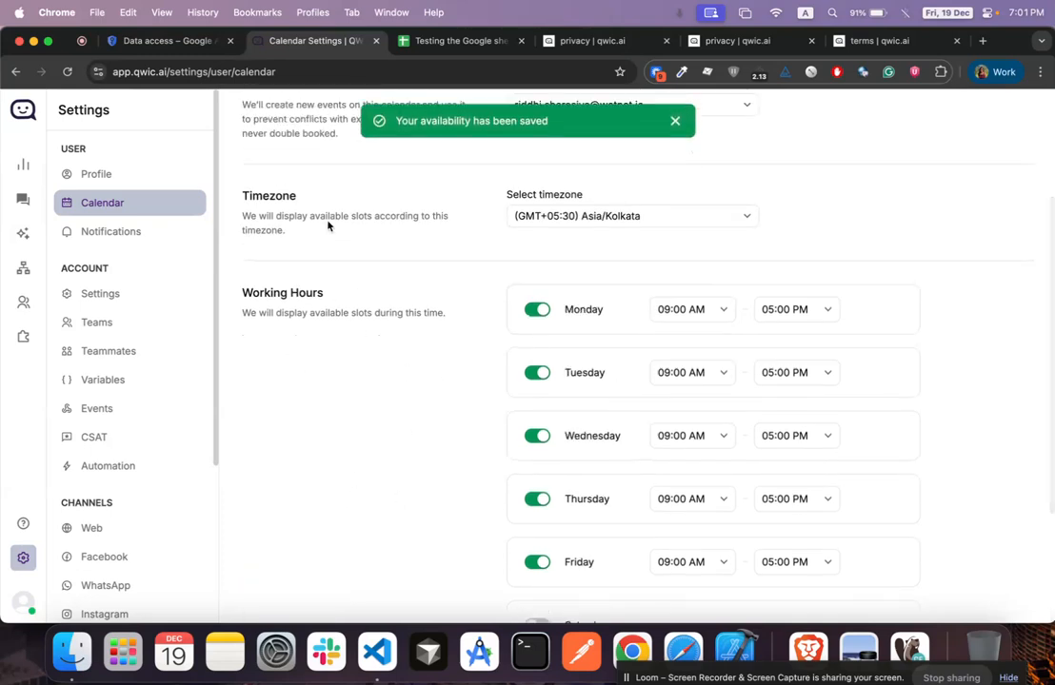
scroll(349, 405, "down", 3)
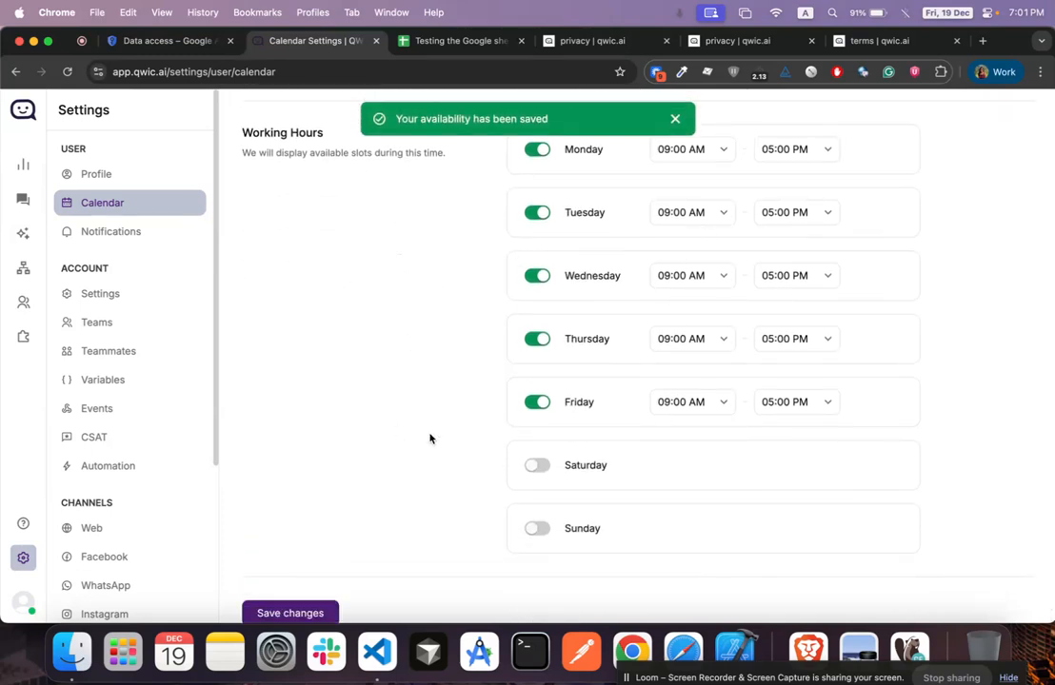
left_click(25, 270)
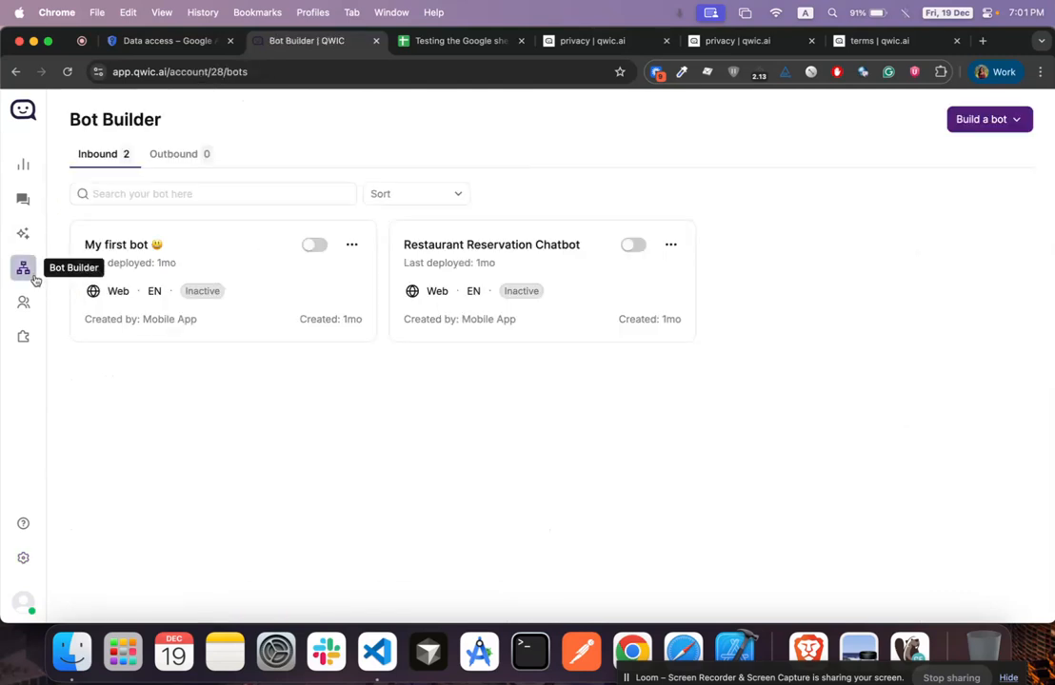
In My first bot, give Google Calendar 4 a new 'Book a new meeting' event with Mobile App attending
left_click(145, 288)
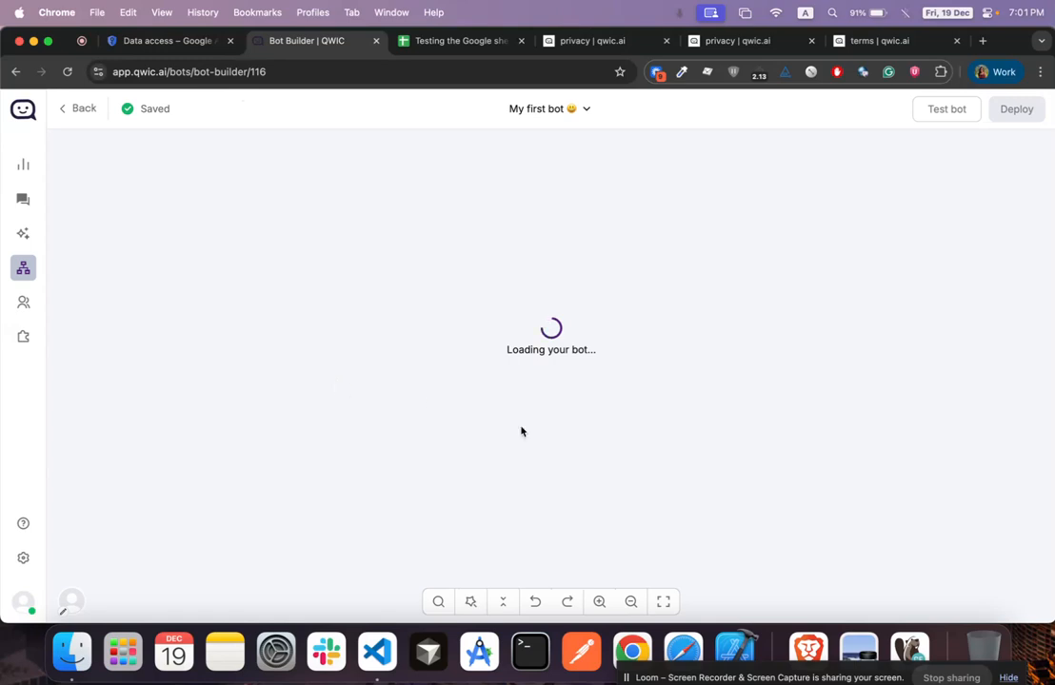
left_click(550, 322)
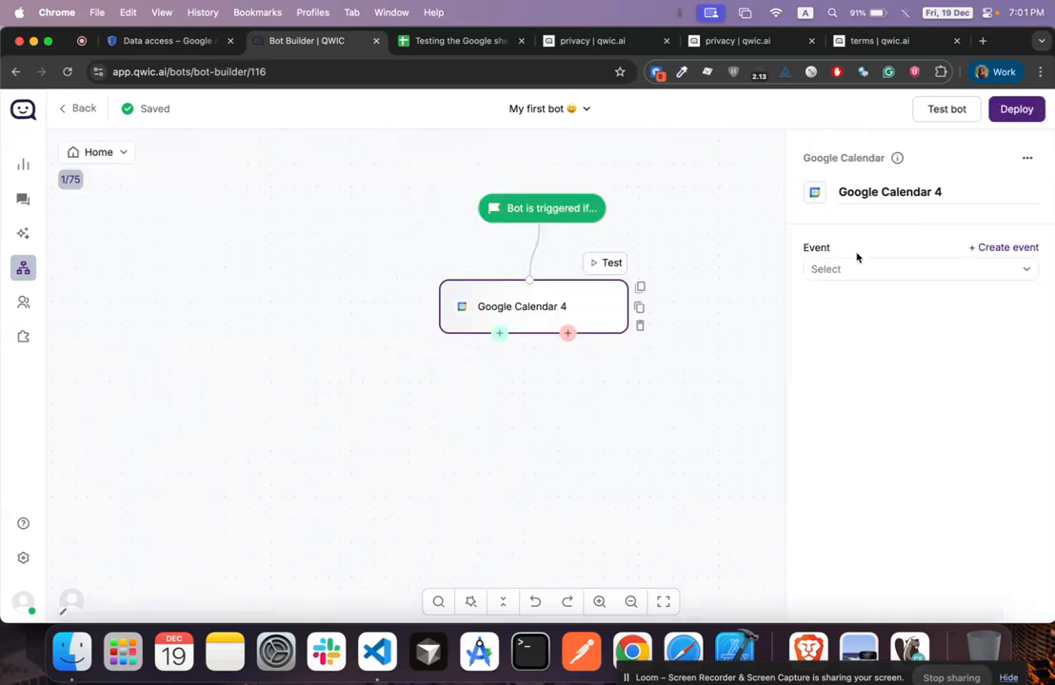
left_click(986, 248)
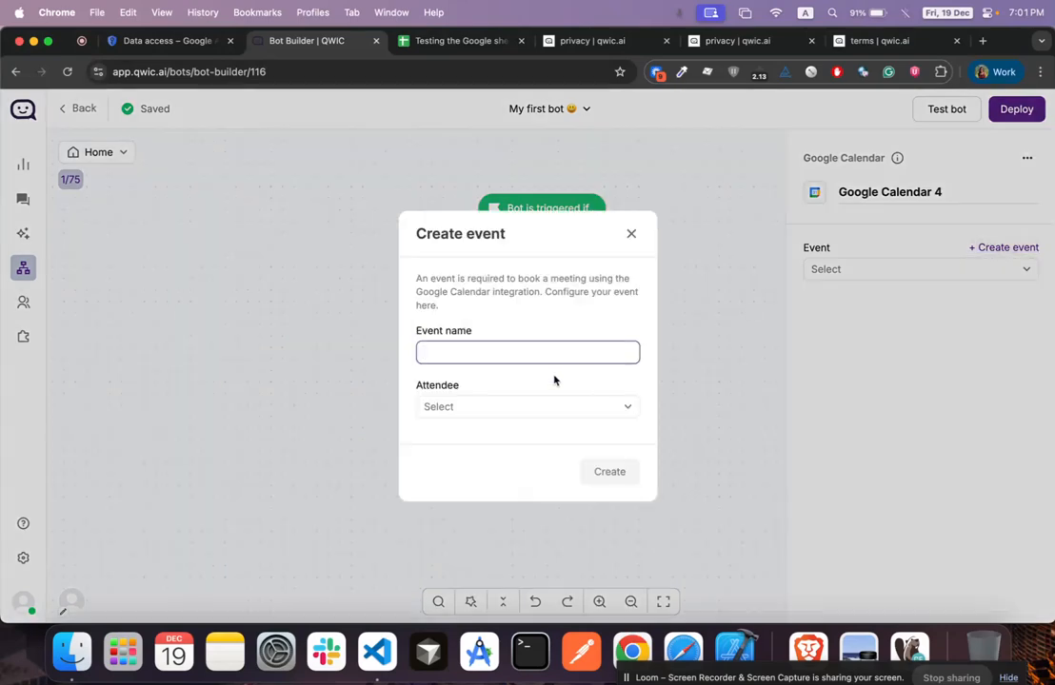
type("Book a new meeting")
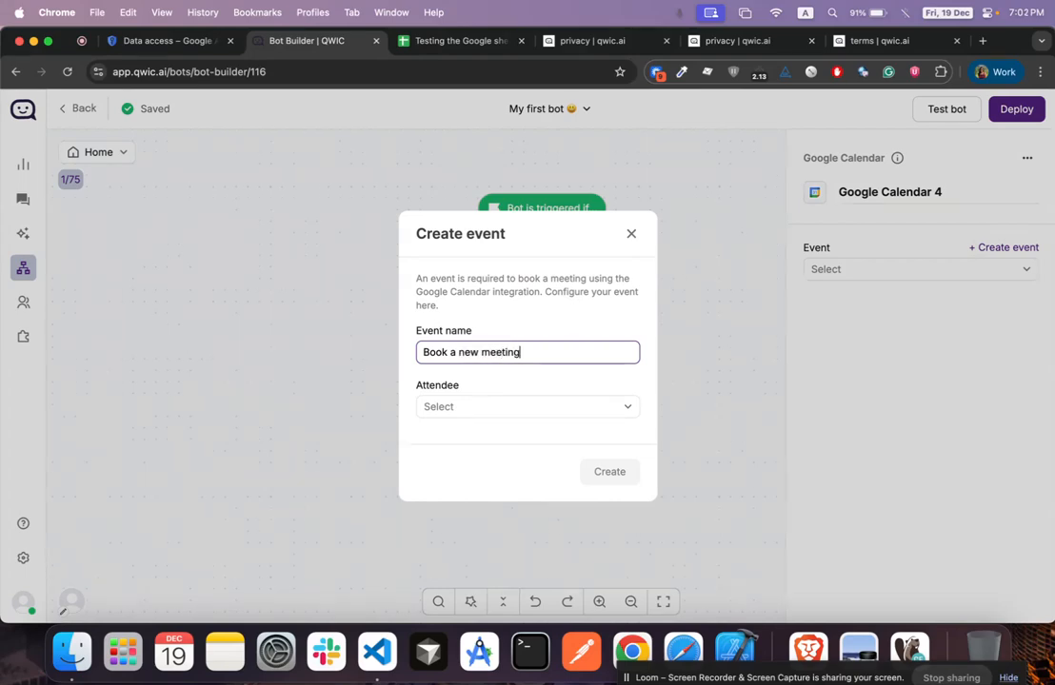
left_click(463, 408)
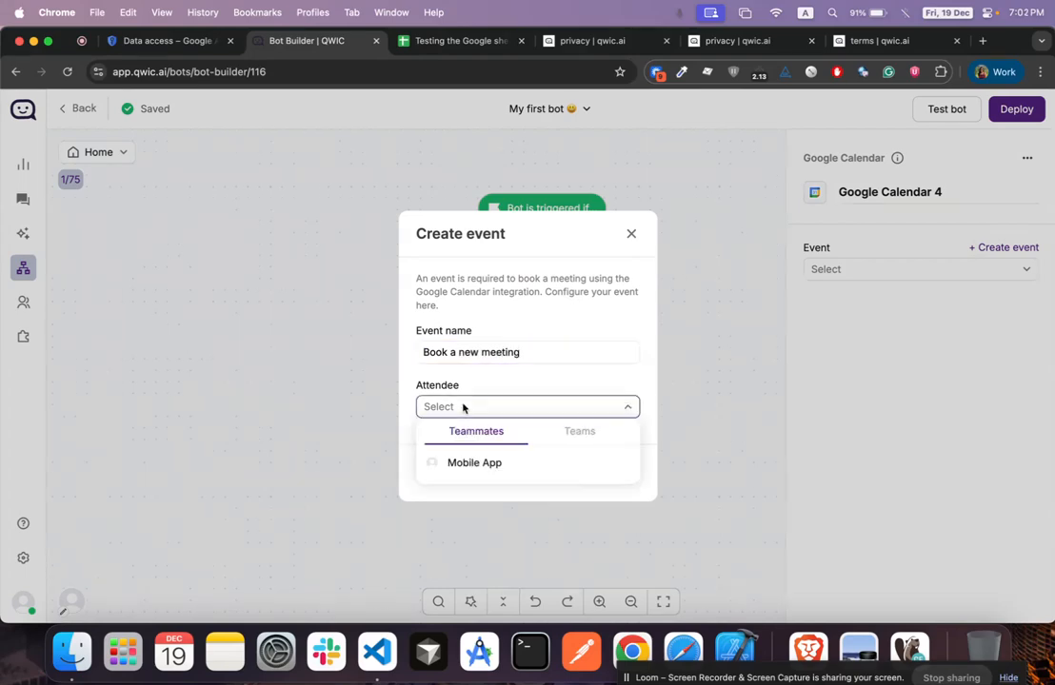
left_click(490, 469)
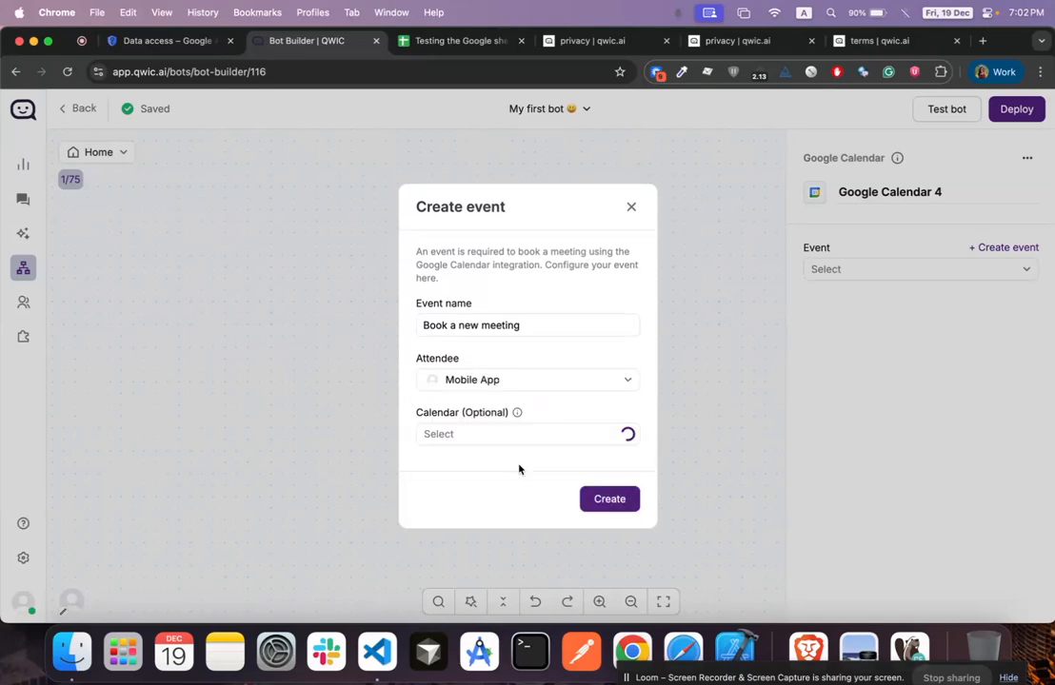
left_click(624, 502)
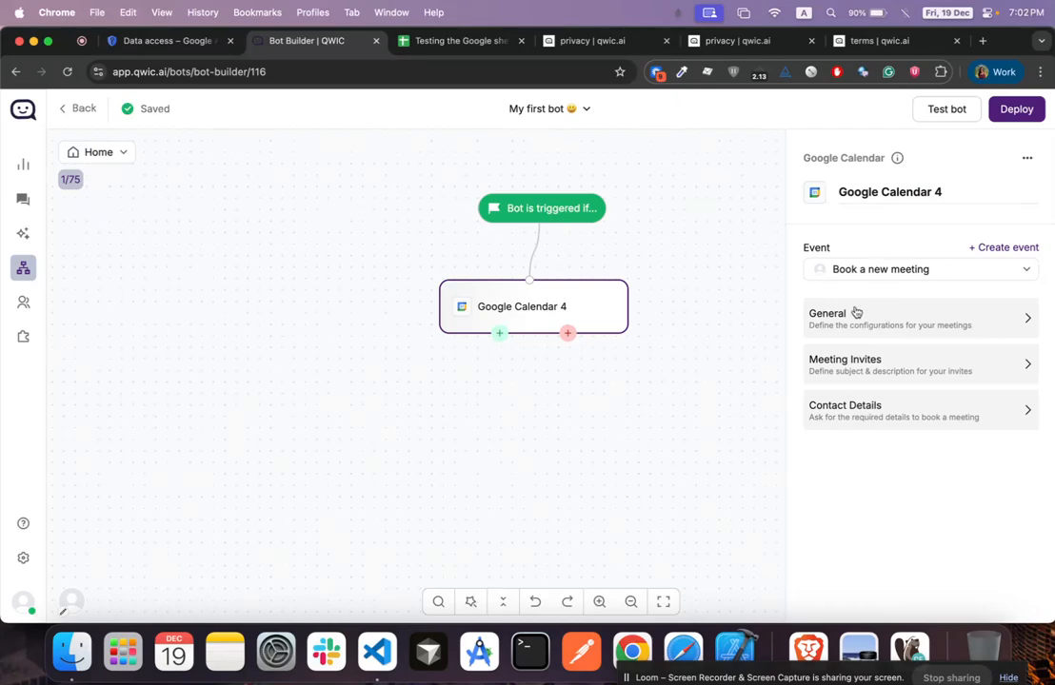
left_click(855, 314)
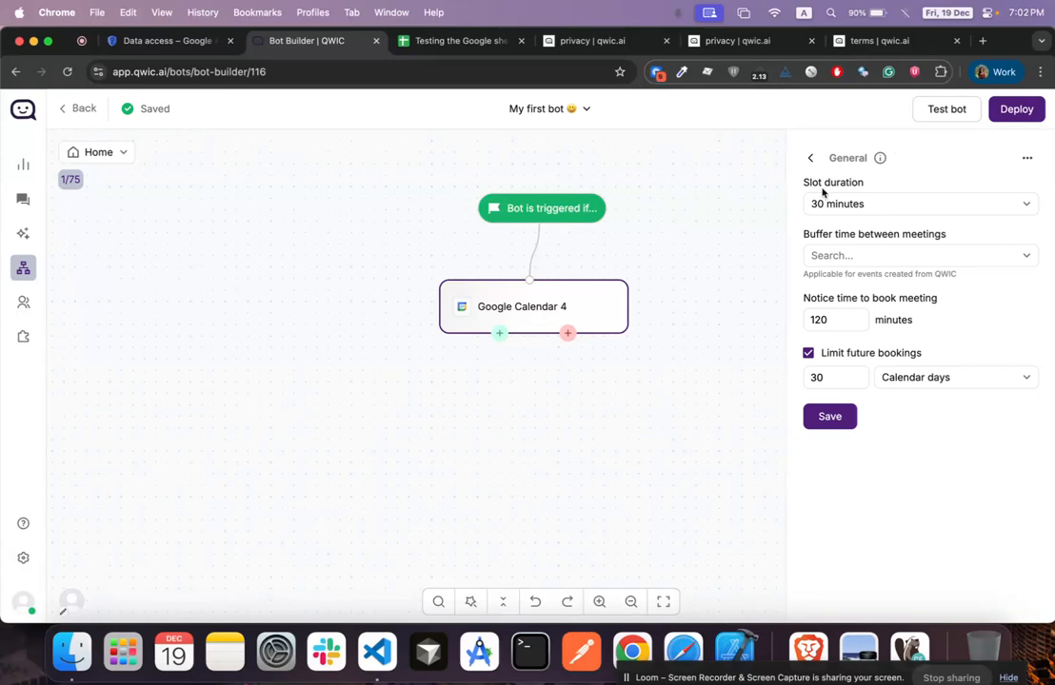
left_click(810, 158)
left_click(850, 367)
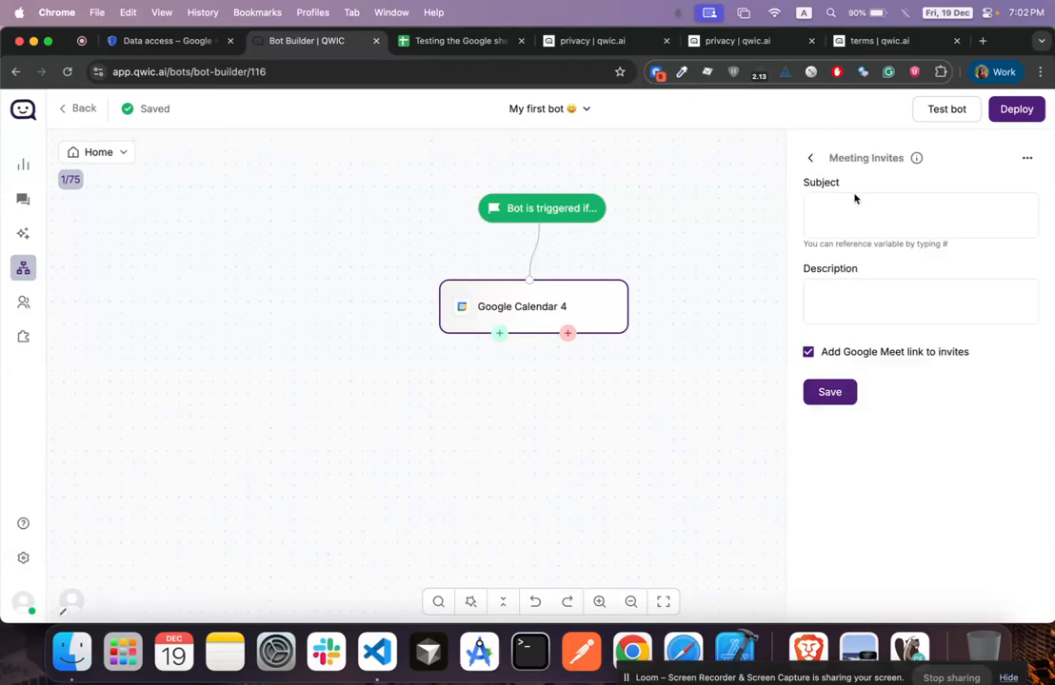
left_click(814, 158)
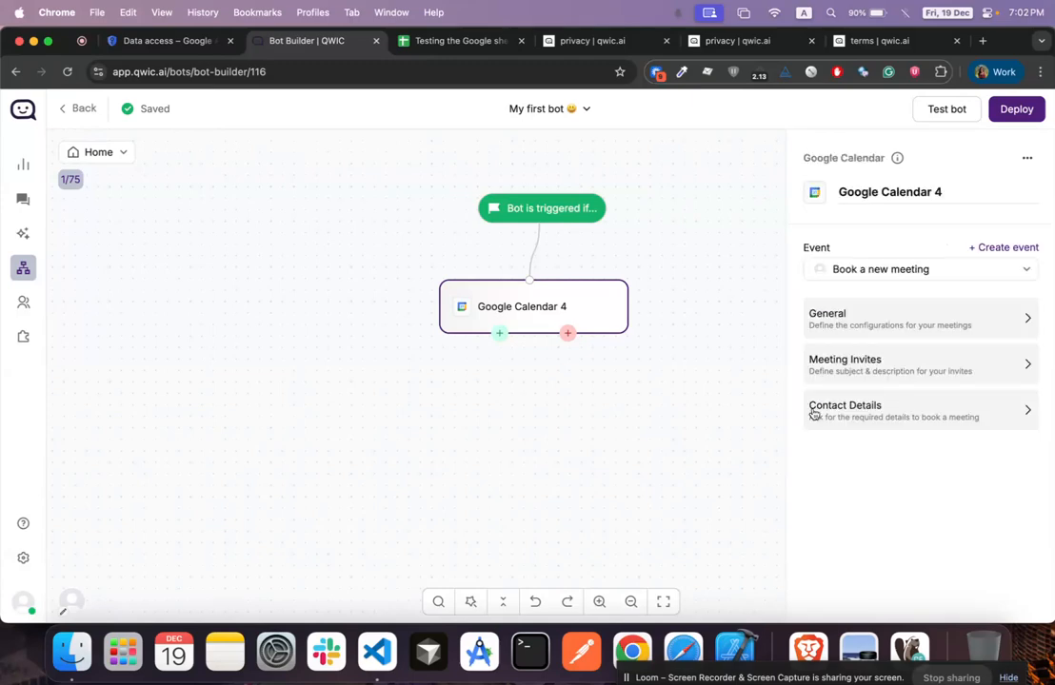
left_click(864, 405)
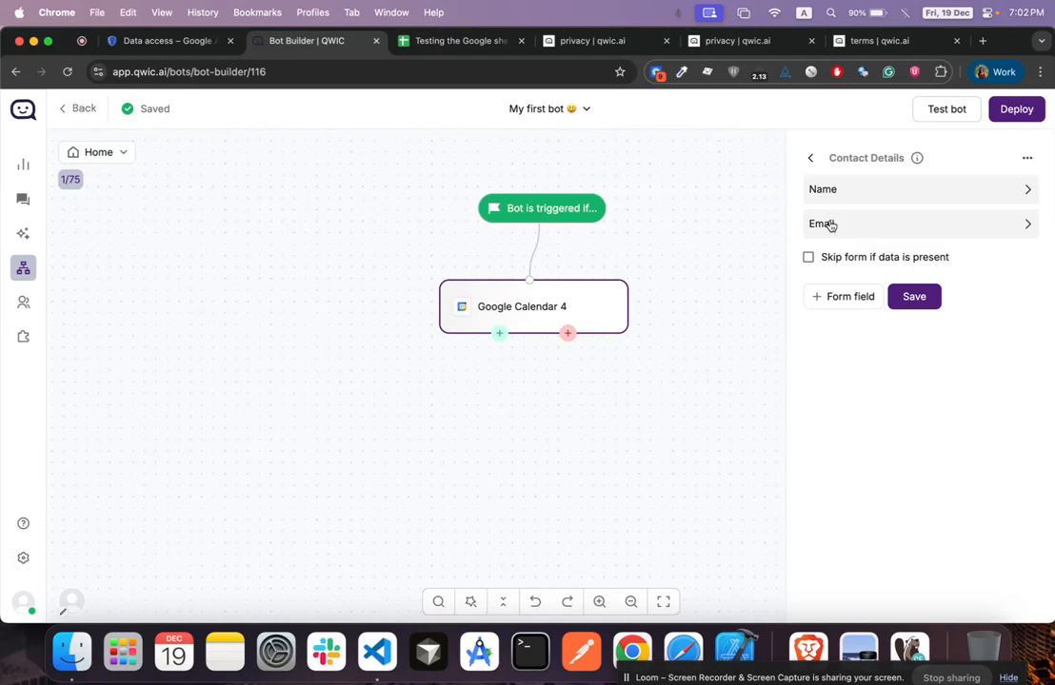
left_click(809, 159)
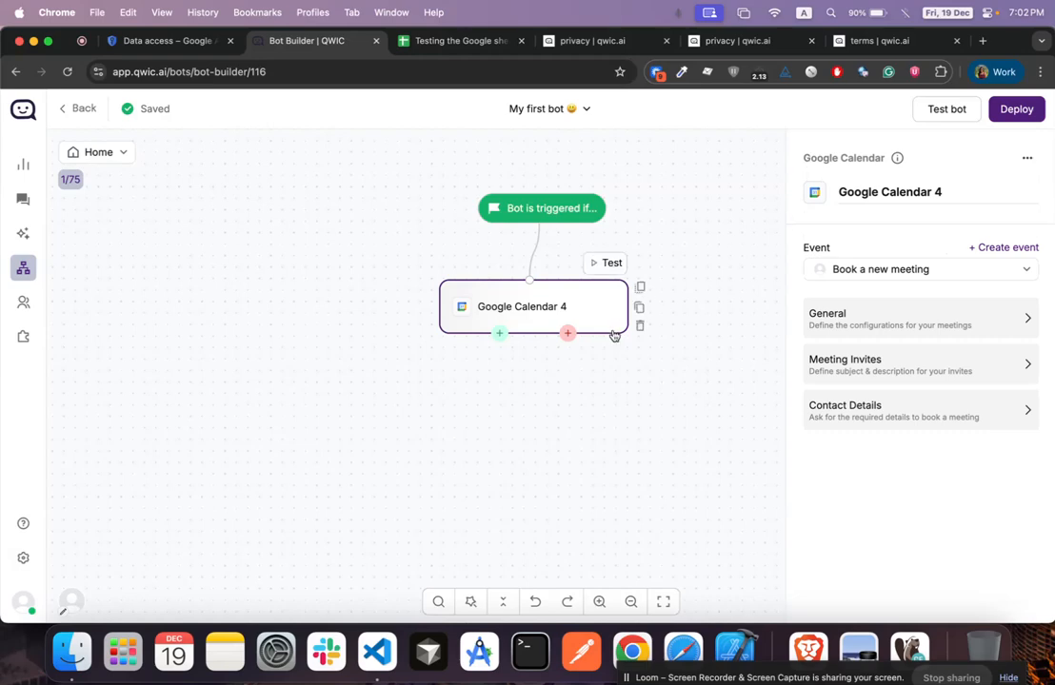
Add a Collect Input after Google Calendar 4 saying 'Your meeting is booked! Let us know if you need anything else!!'
left_click(501, 335)
left_click(440, 489)
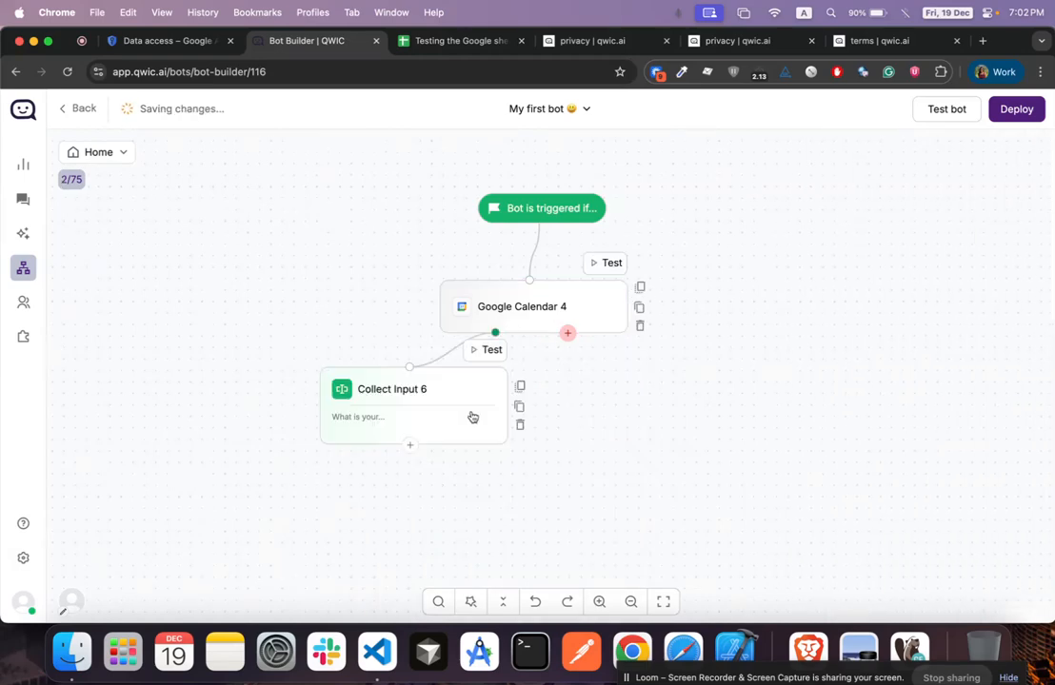
triple_click(840, 302)
type("Yo")
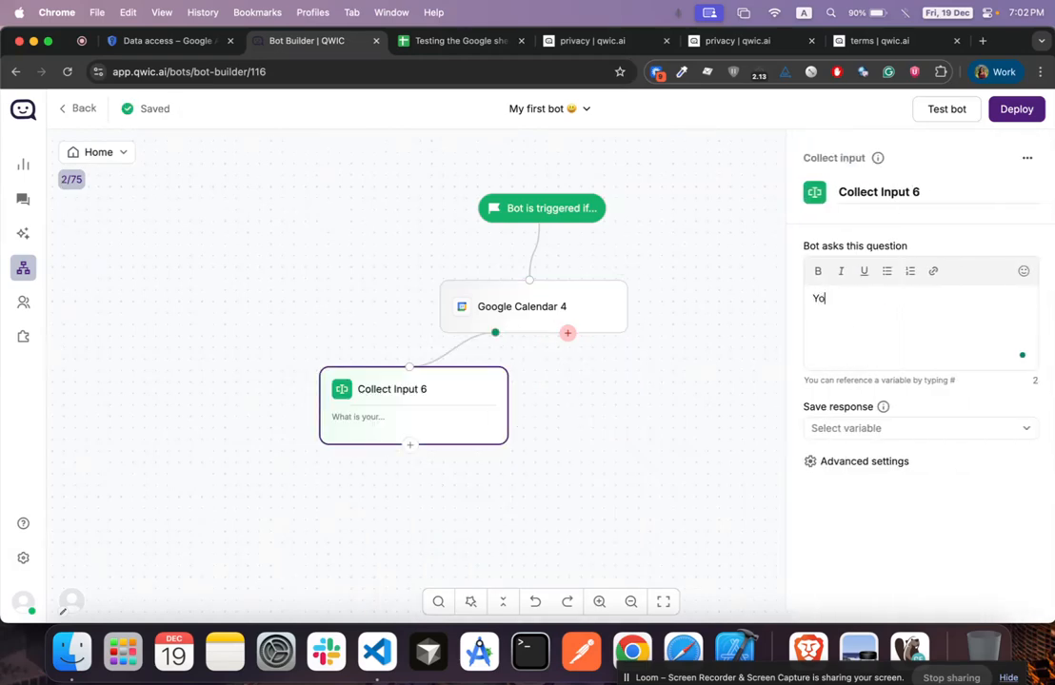
type("ur meeting is booked")
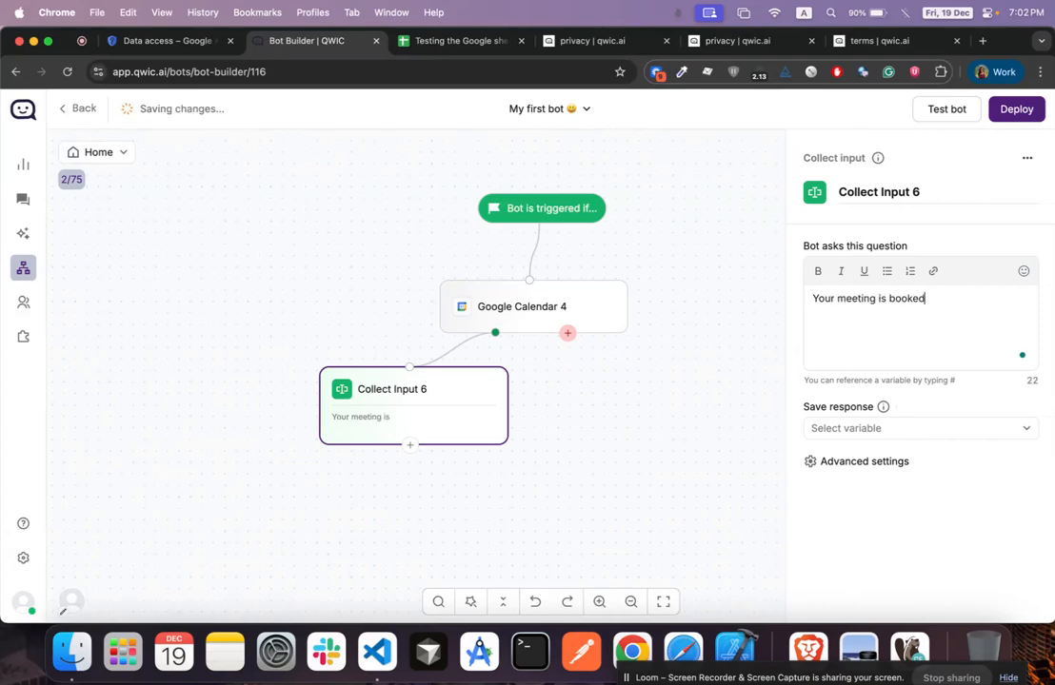
type("! Let us know if you")
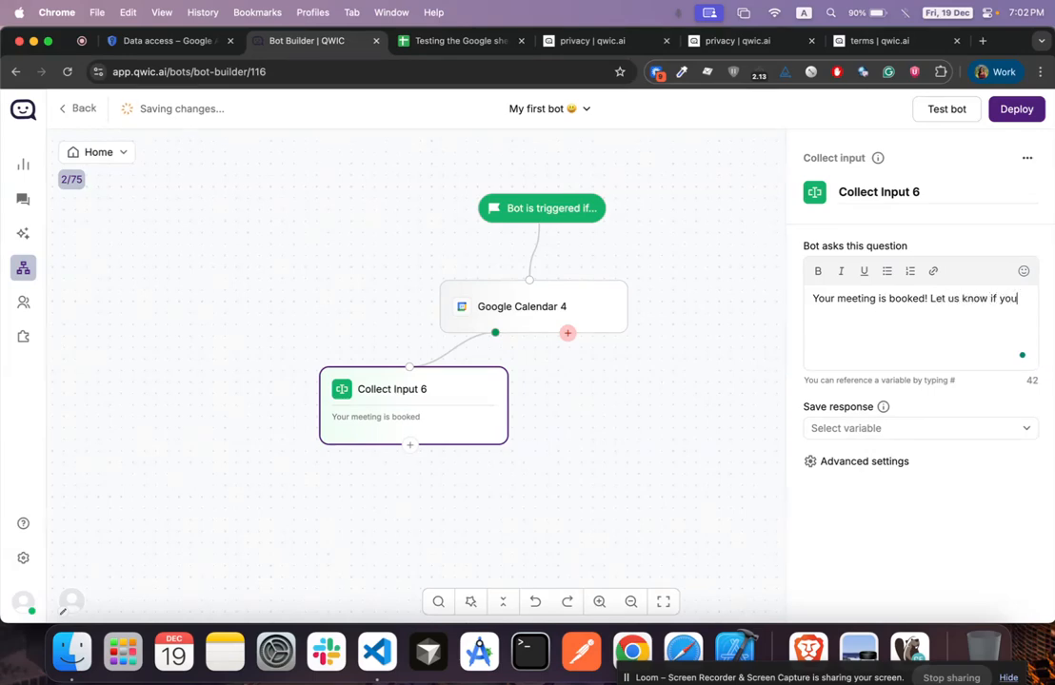
type(" need anything else")
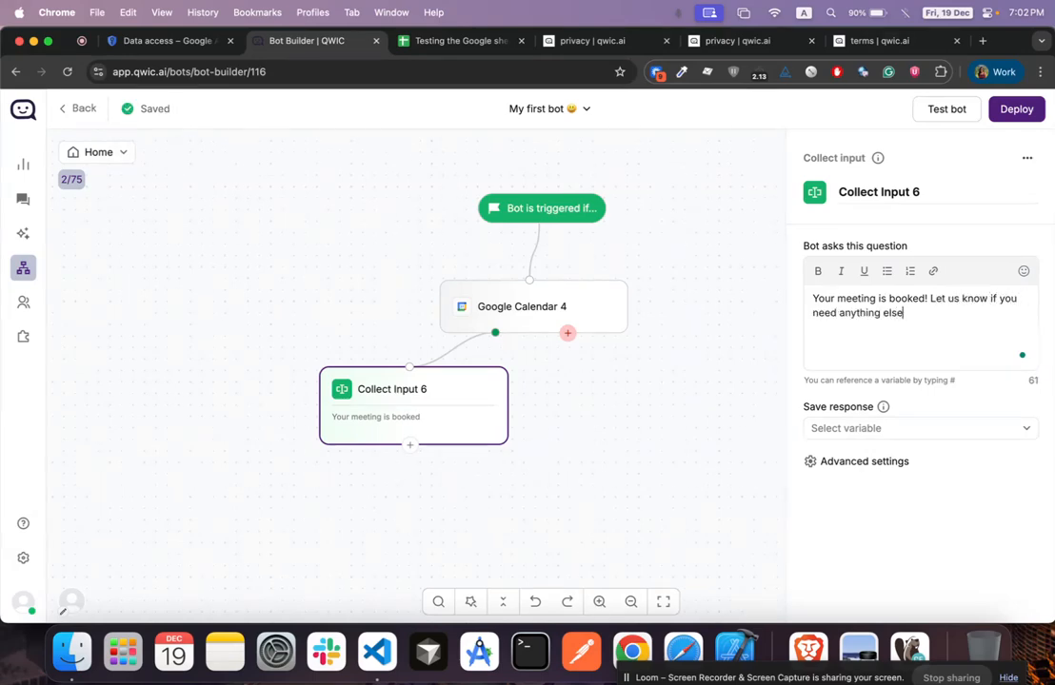
type("!!")
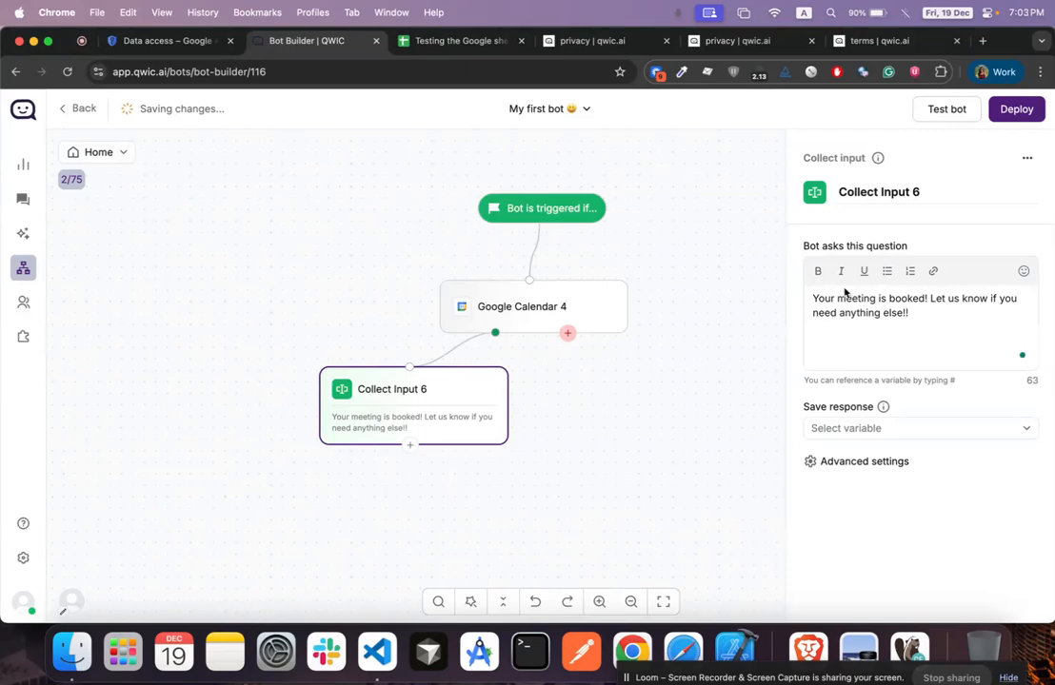
left_click(947, 111)
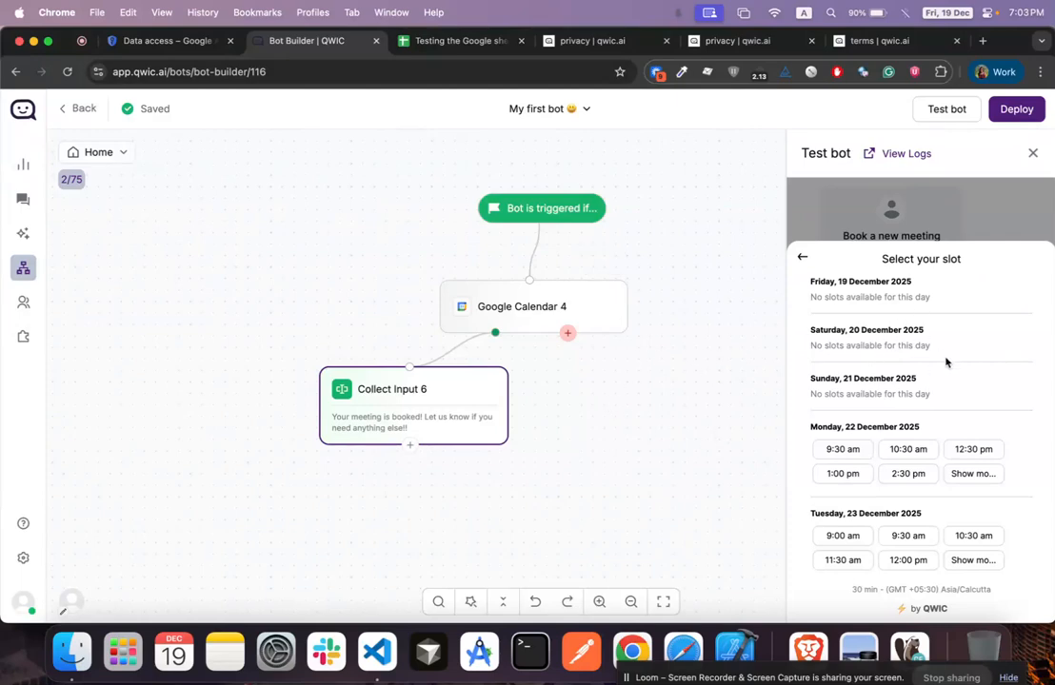
In the test chat, book the Monday 22 December 9:30 am slot with the contact's name and e-mail
scroll(943, 357, "down", 2)
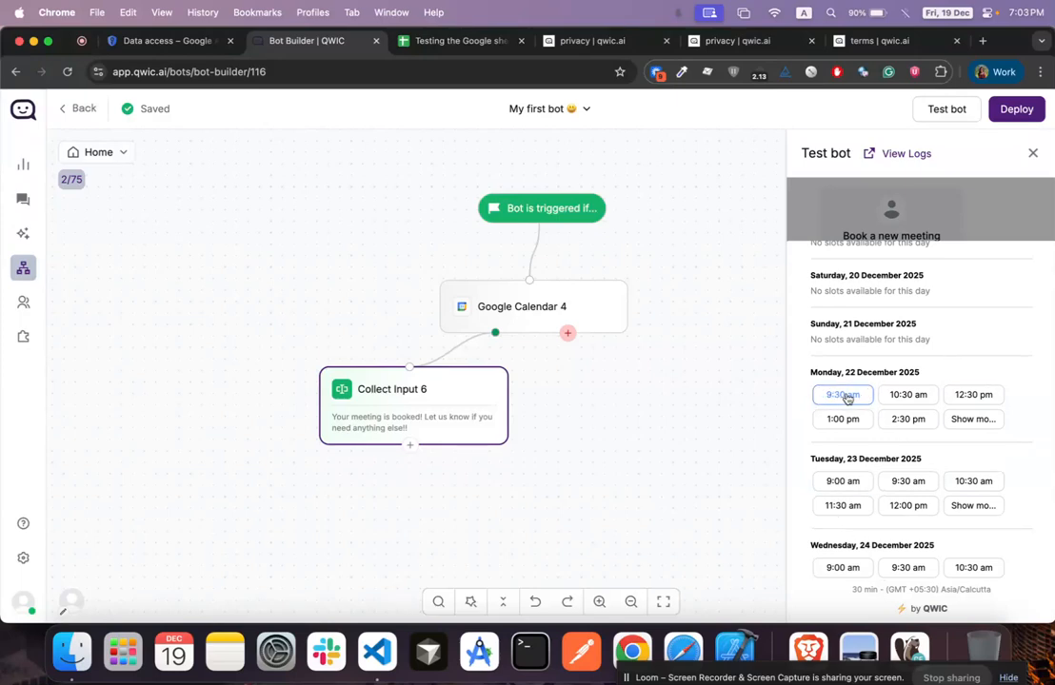
left_click(845, 396)
left_click(920, 484)
type("Riddhi")
left_click(927, 507)
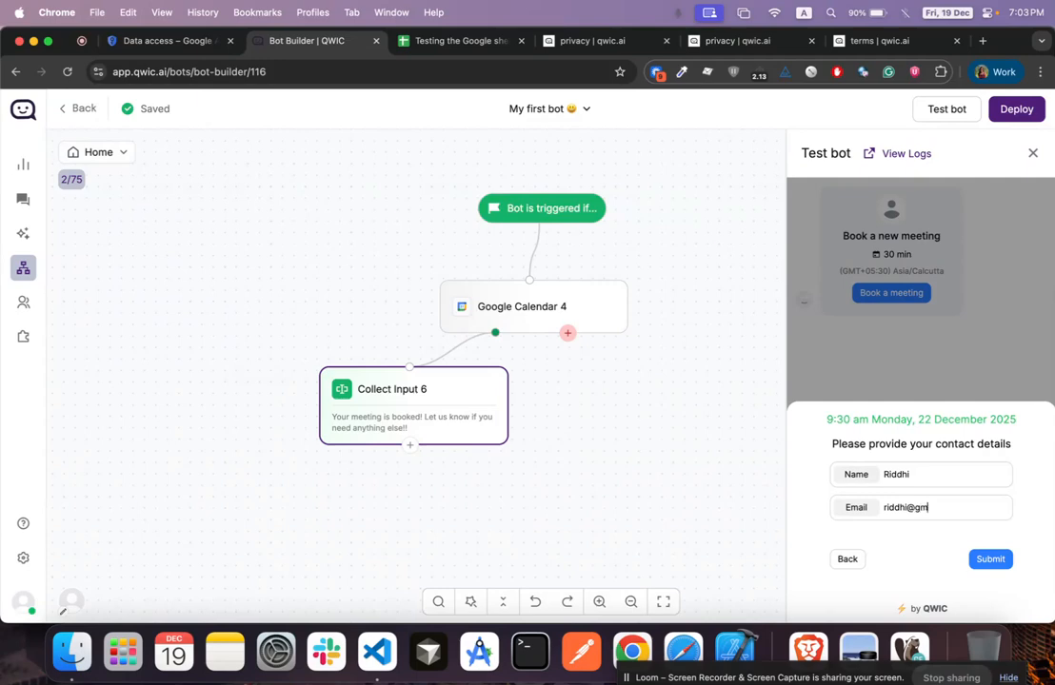
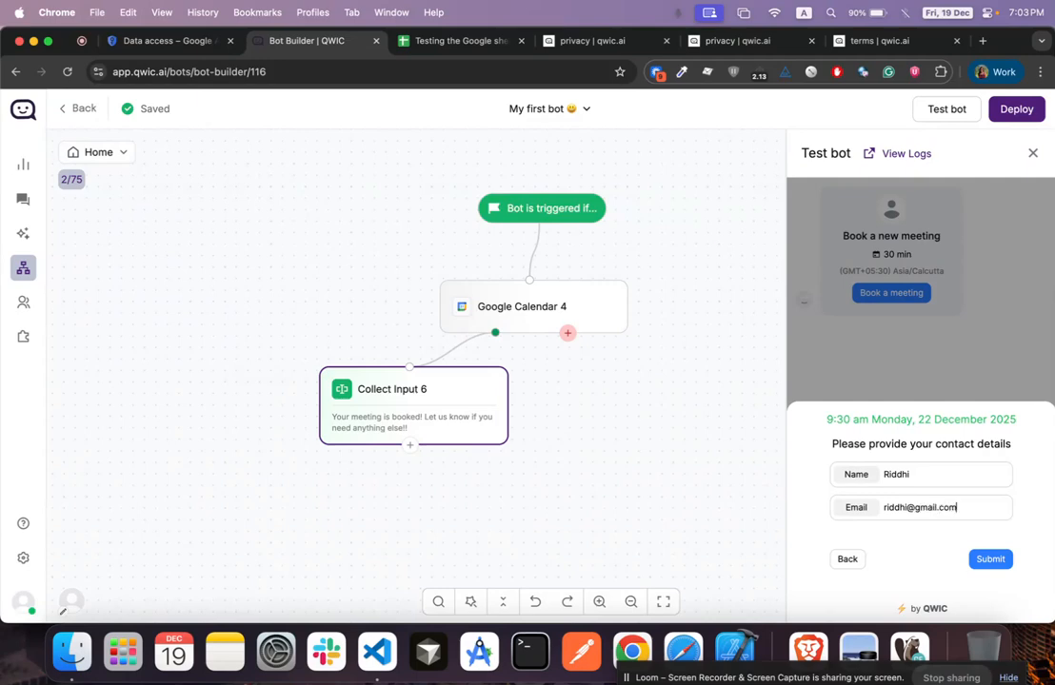
left_click(982, 562)
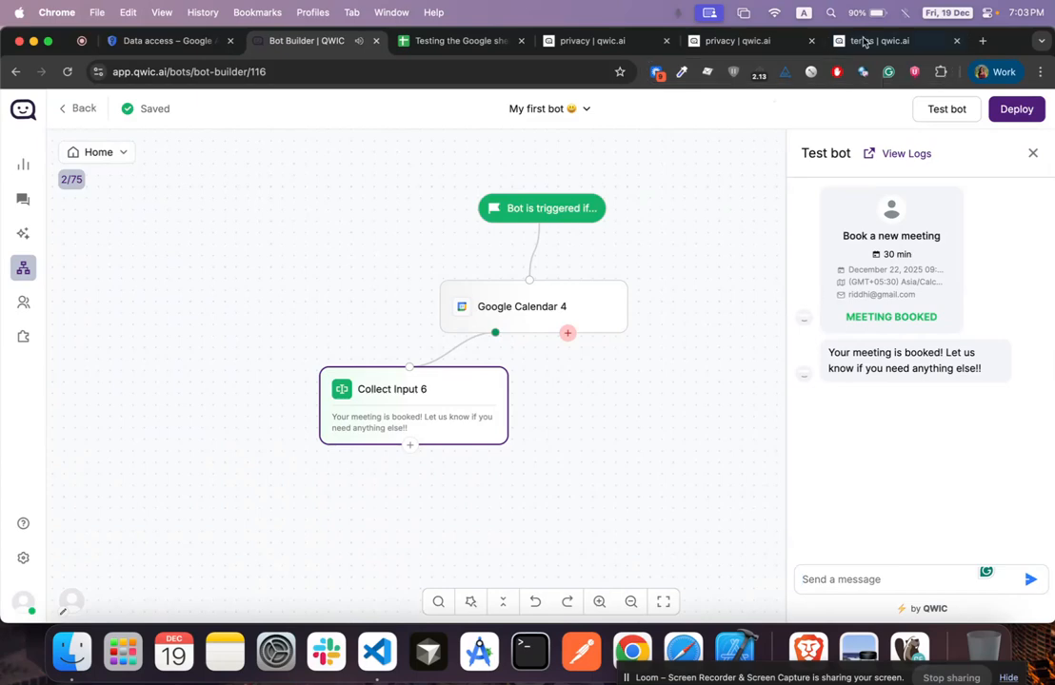
Check the 22 December booking in Google Calendar in a new tab, then return to the bot builder
left_click(983, 41)
type("cal")
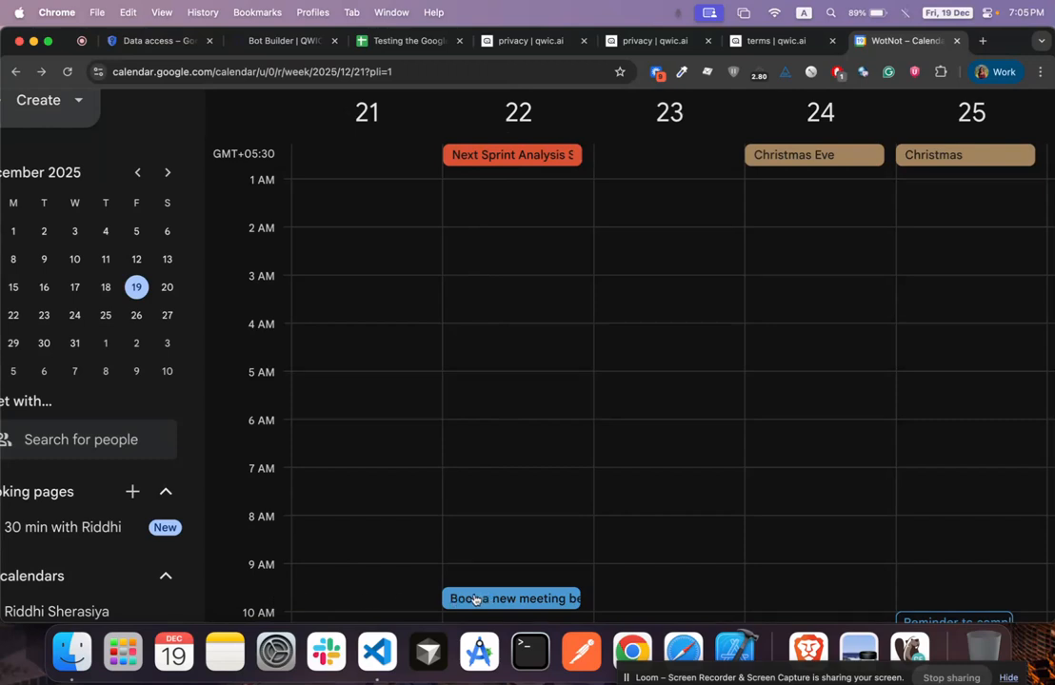
left_click(283, 42)
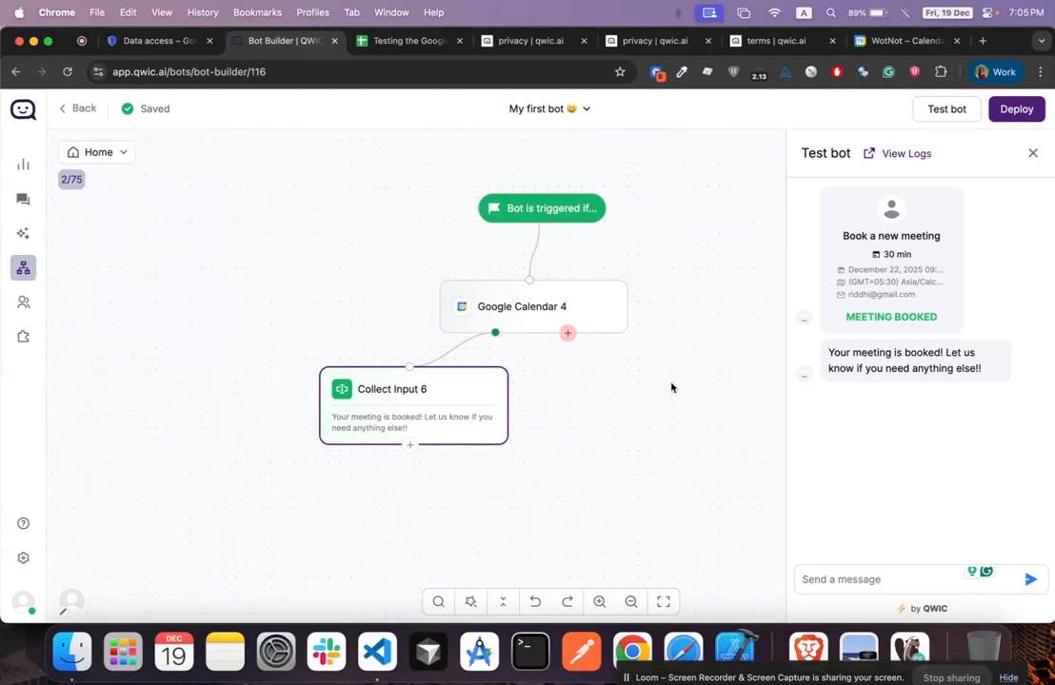
Deselect the canvas node and bring up Google Cloud's Data access page listing the scopes
left_click(631, 393)
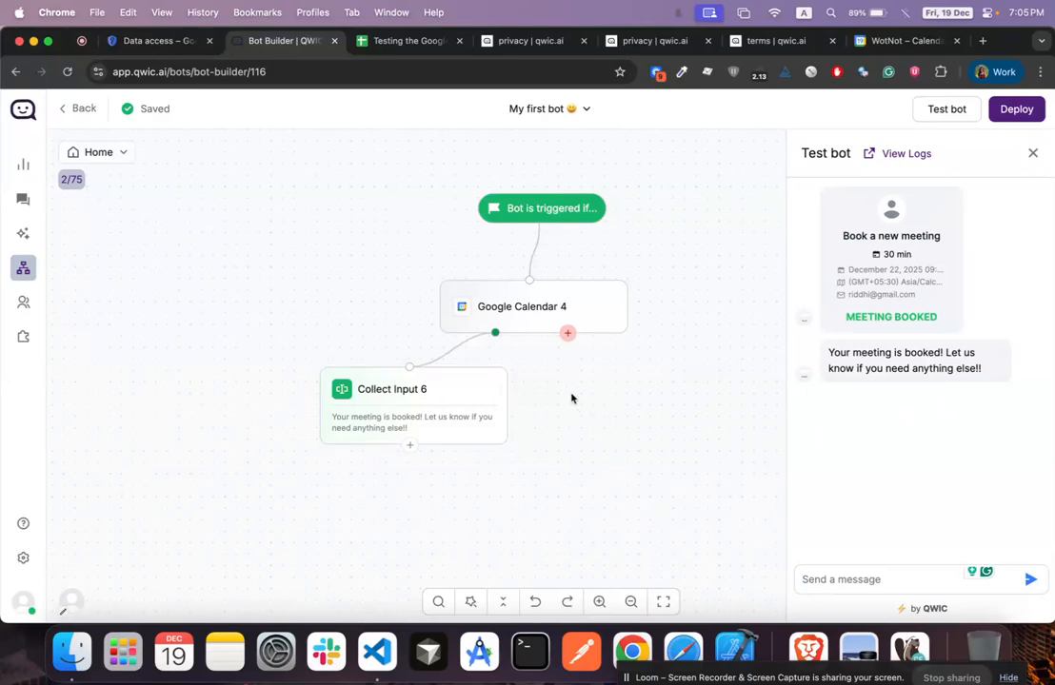
left_click(152, 40)
scroll(416, 353, "down", 1)
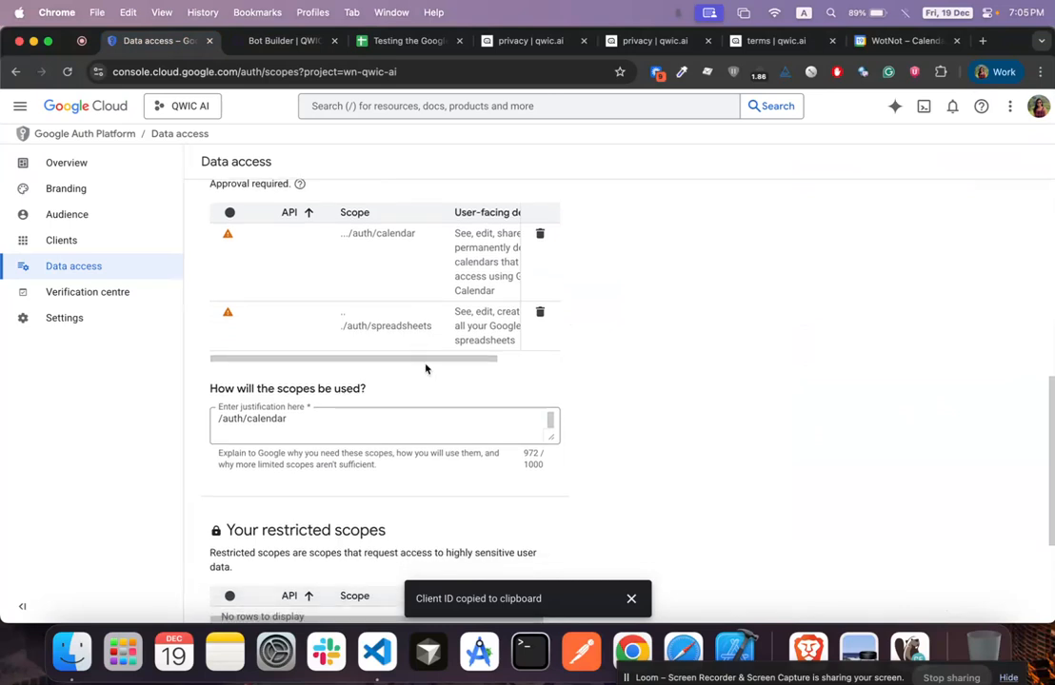